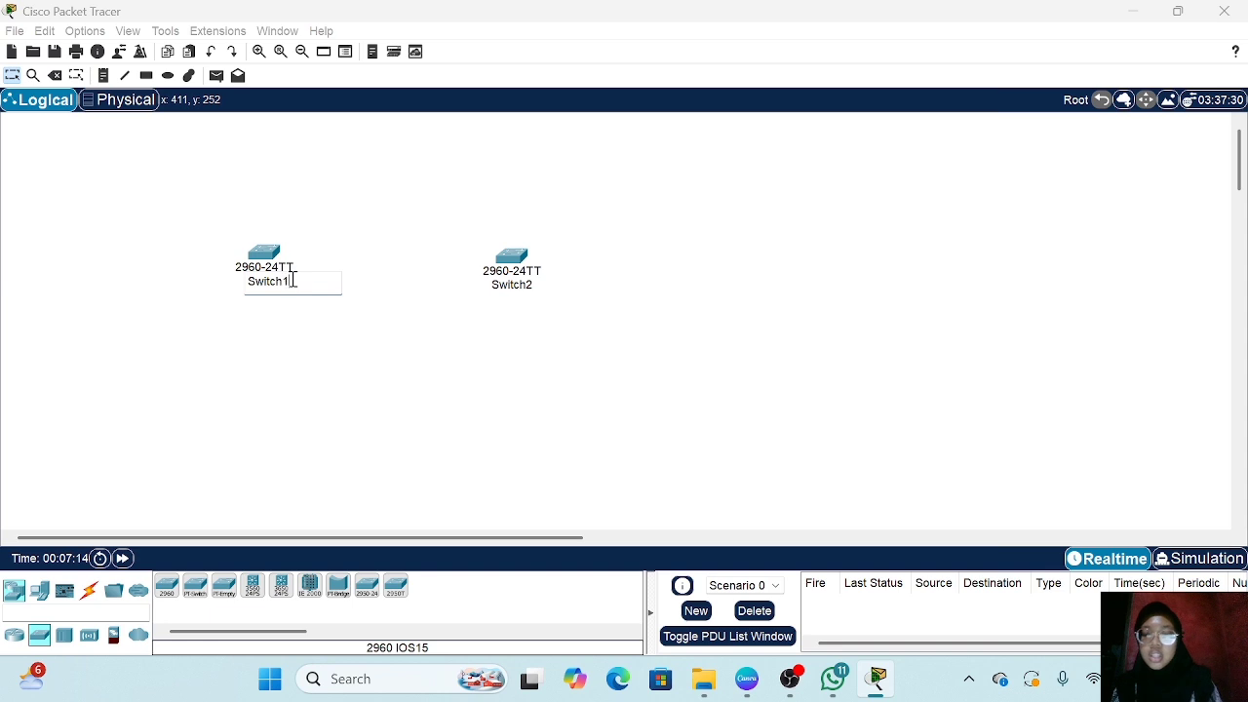
Step: Confirm Switch1 as the first switch's name and move Switch2 slightly farther away, roughly level with Switch1
key(Return)
drag(525, 258, 545, 256)
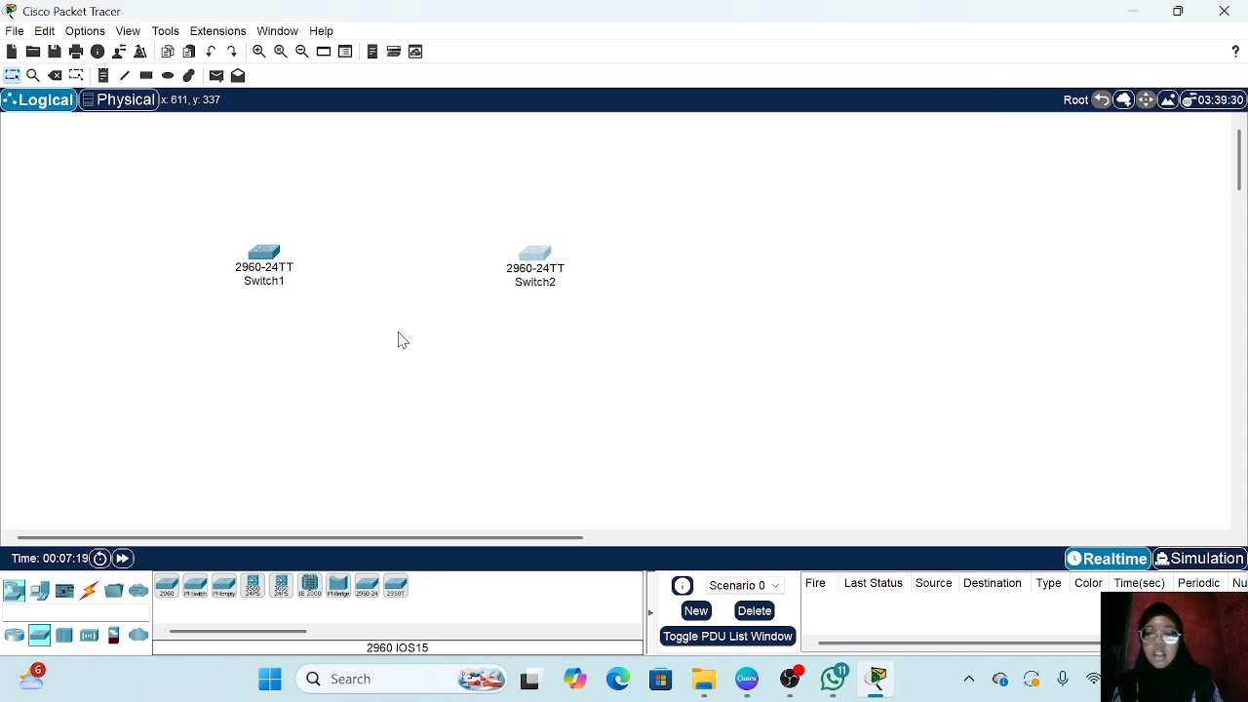
Step: Connect Switch1 to Switch2 with four automatically chosen cables on Fa0/1 through Fa0/4, and move Switch1 farther from Switch2
click(88, 588)
click(167, 586)
click(264, 251)
click(534, 257)
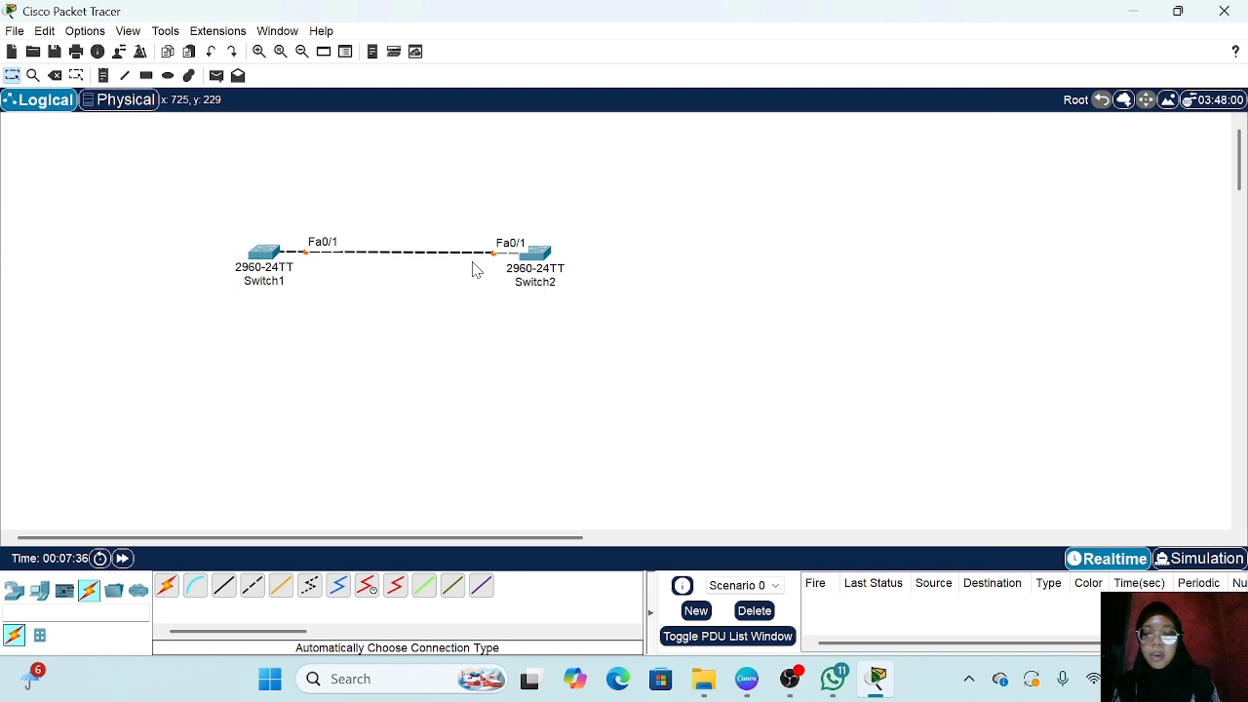
click(166, 585)
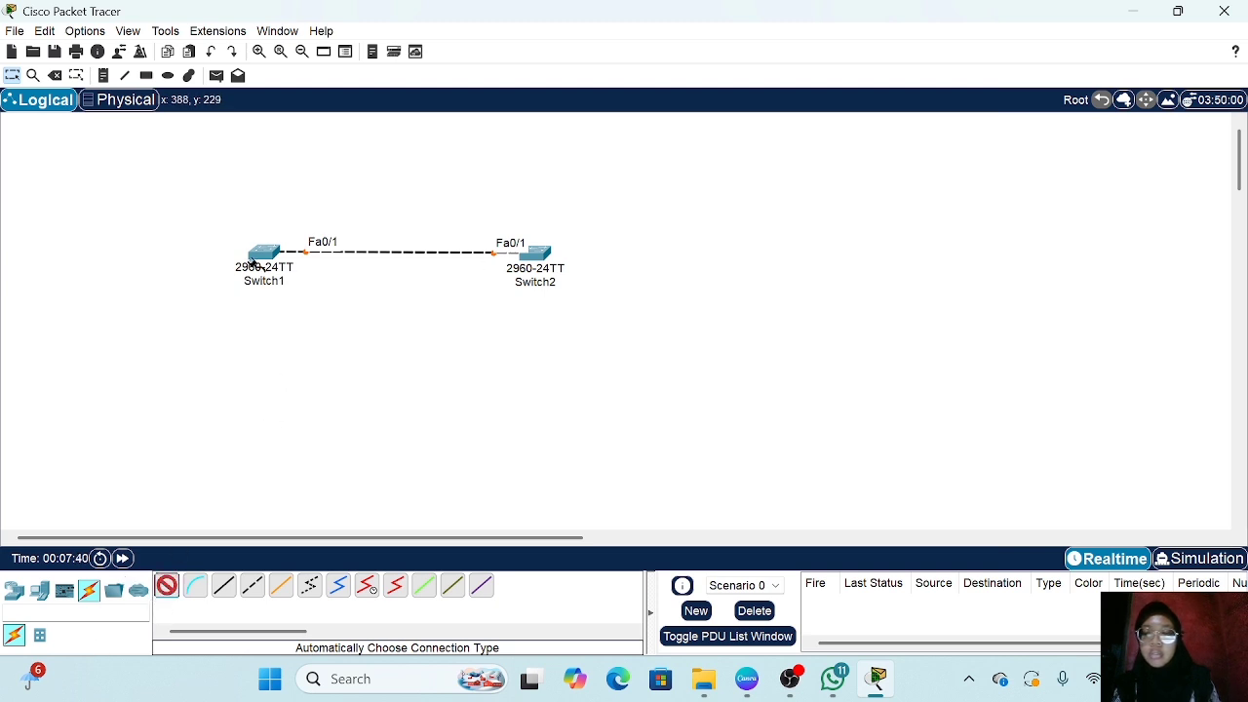
click(261, 262)
click(537, 254)
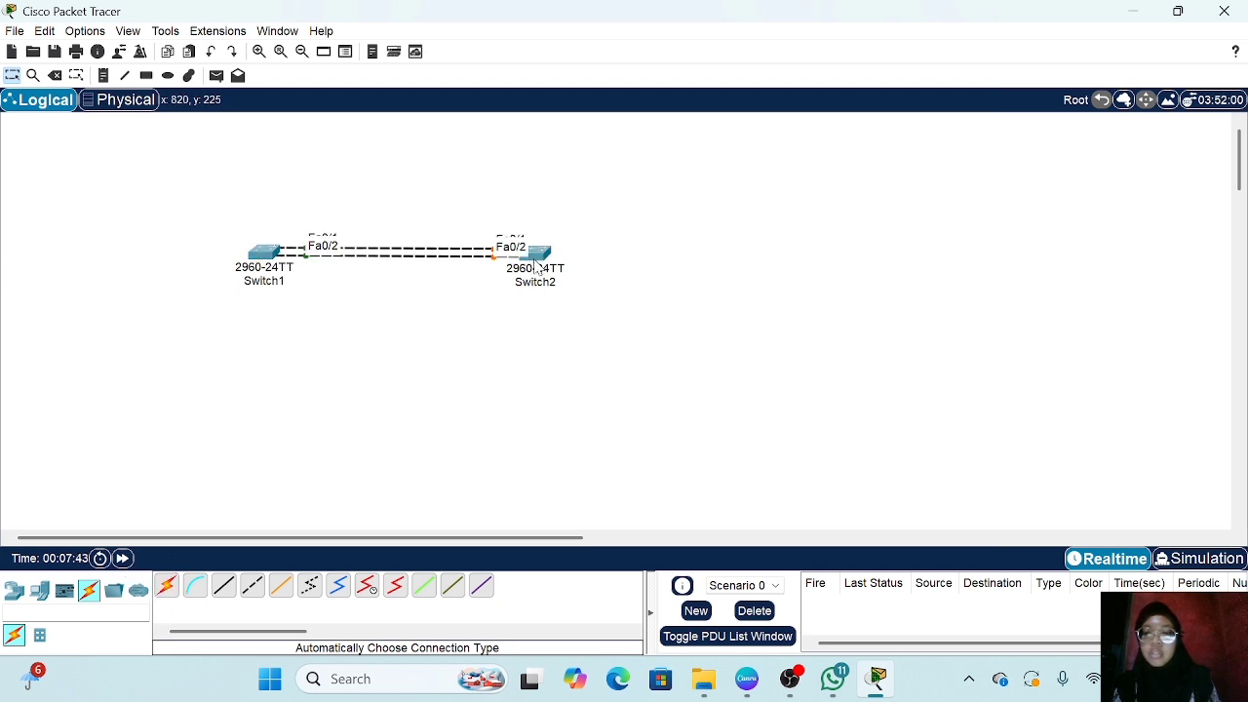
click(166, 585)
click(278, 257)
click(534, 256)
click(166, 585)
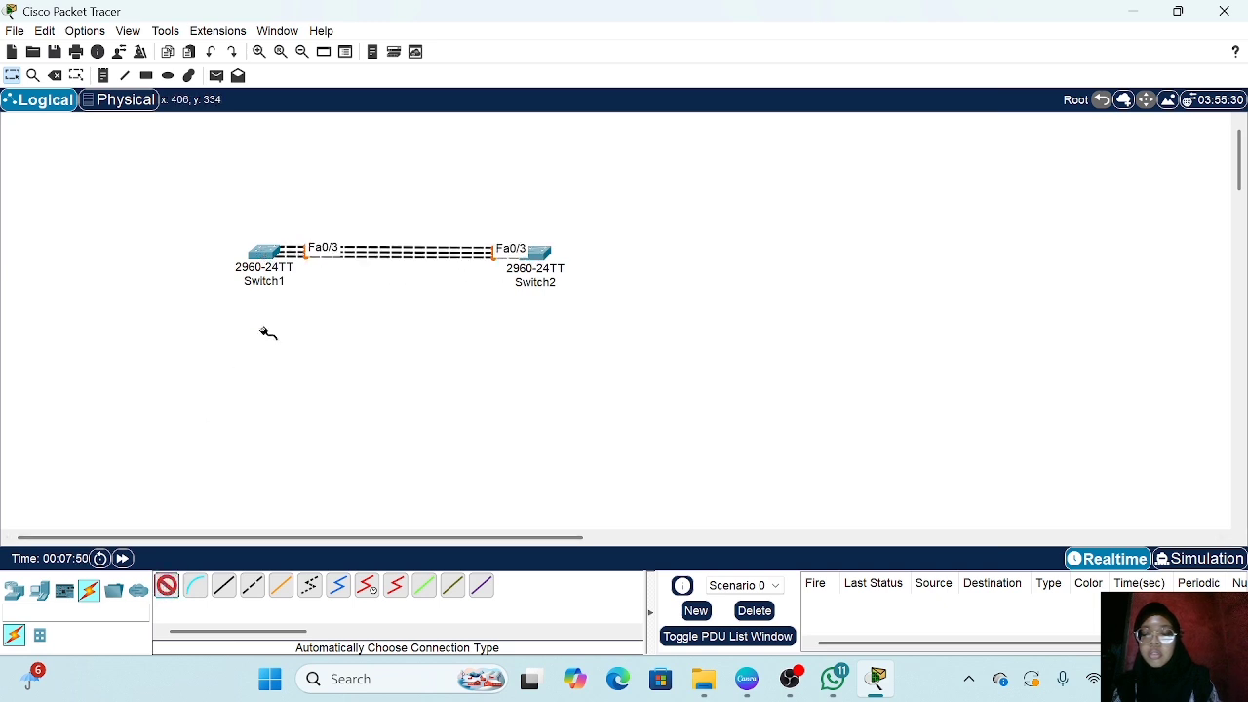
click(266, 257)
click(539, 253)
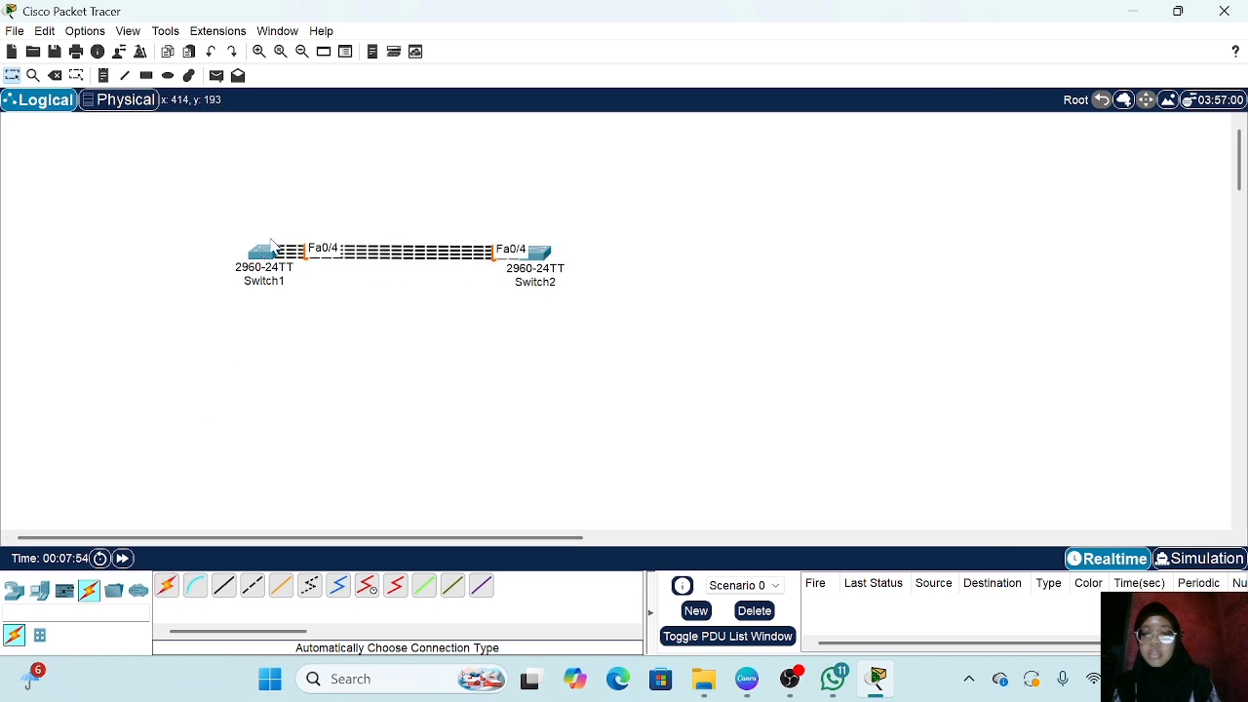
drag(273, 256, 222, 257)
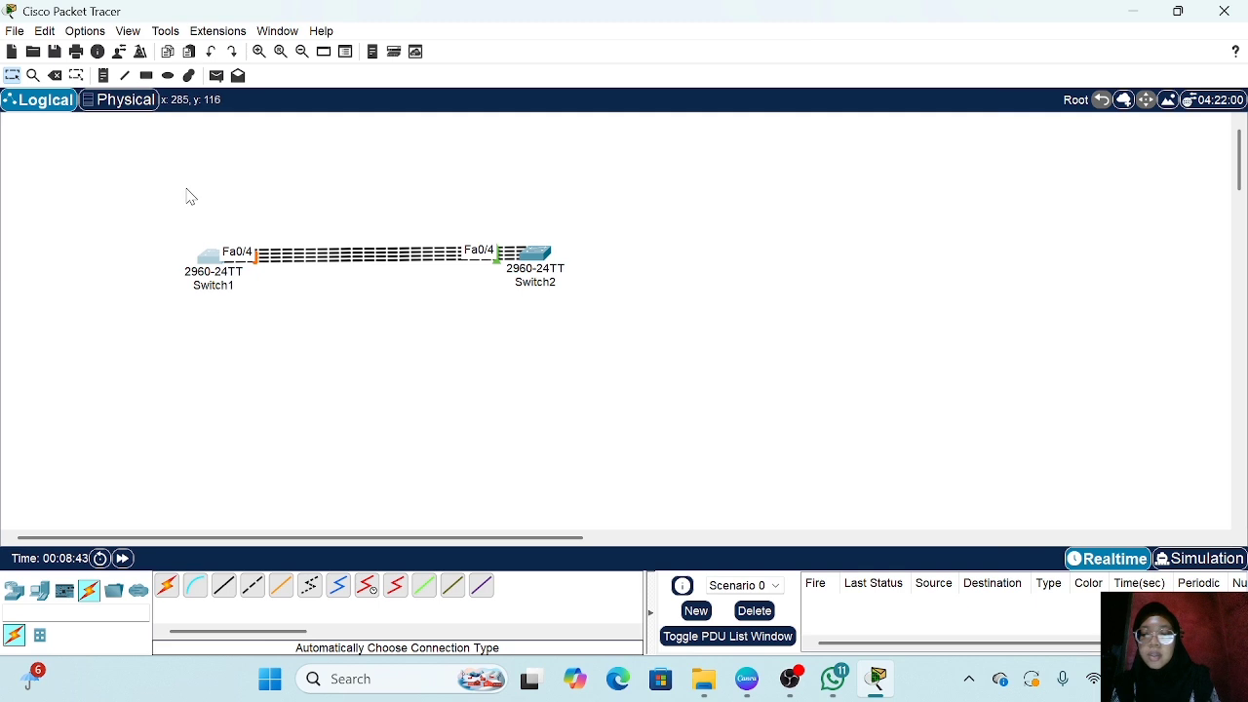
Step: Disable Always Show Port Labels in Logical Workspace in the preferences
click(84, 30)
click(119, 50)
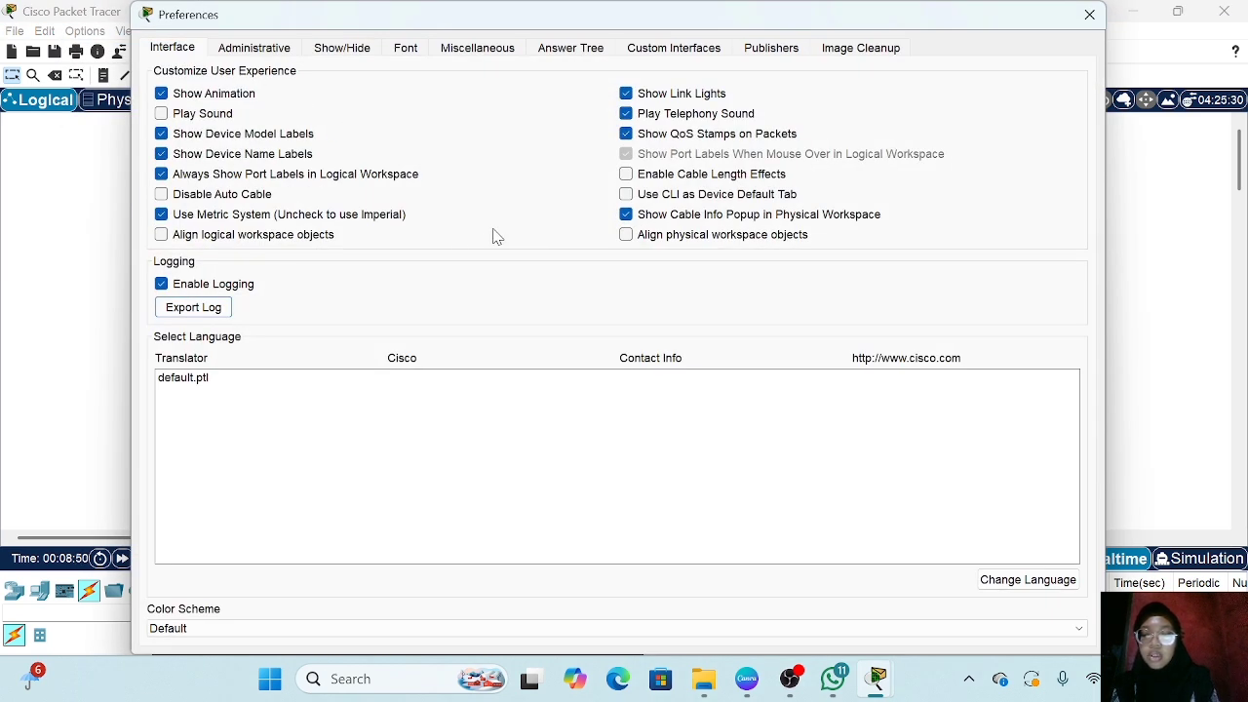
click(162, 173)
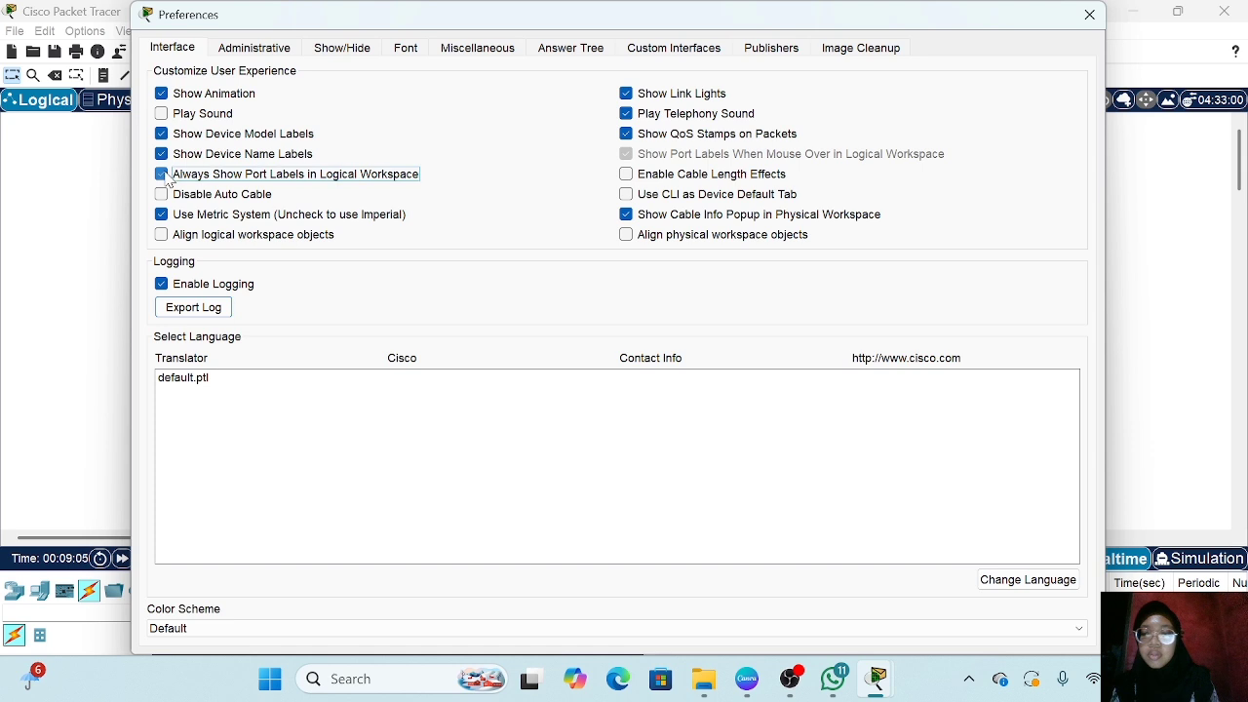
click(1090, 14)
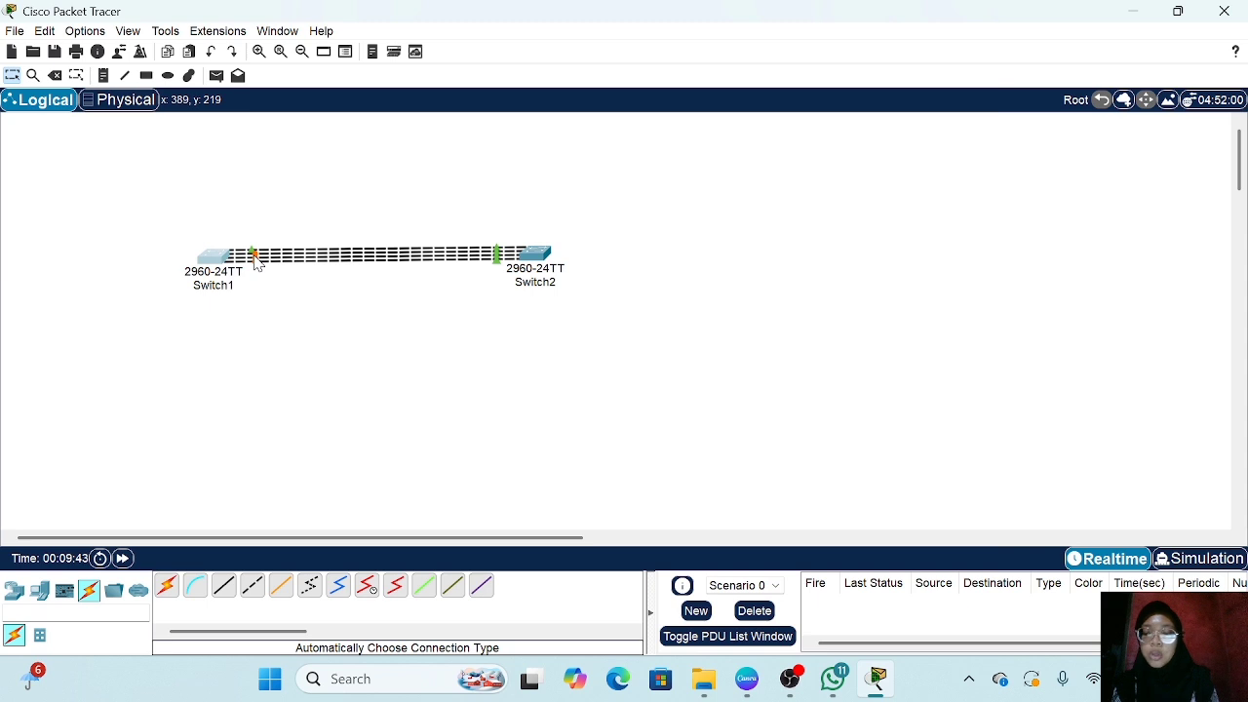
mouse_move(228, 276)
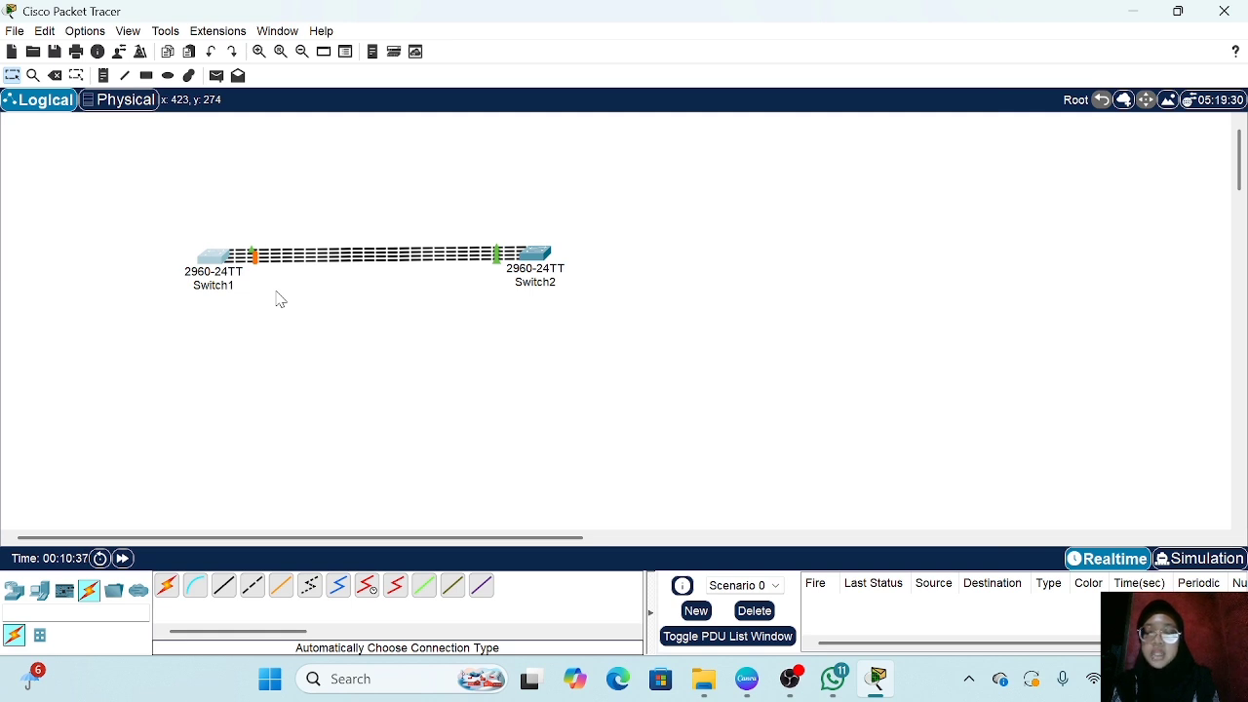
Step: Add a note beside Switch2 with the three lines "LACP = open standard", "PAGP = khusus cisco" and "LAYER 3 ="
click(106, 76)
click(645, 222)
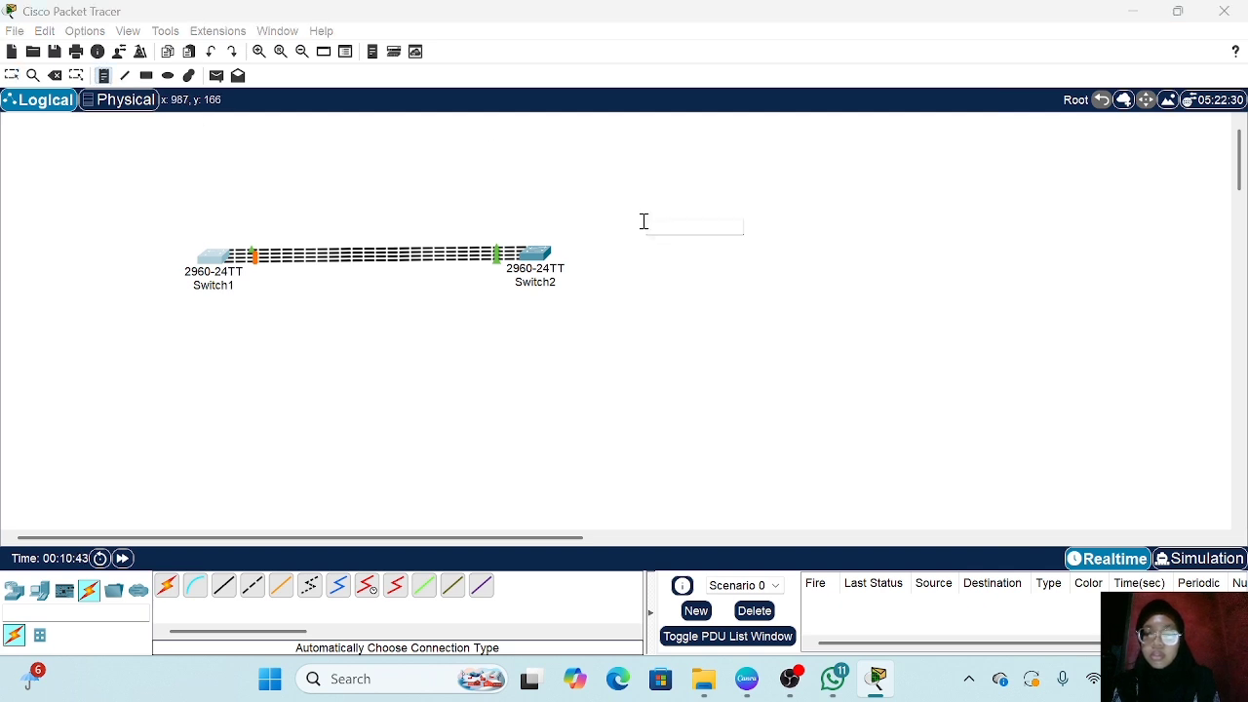
text(L)
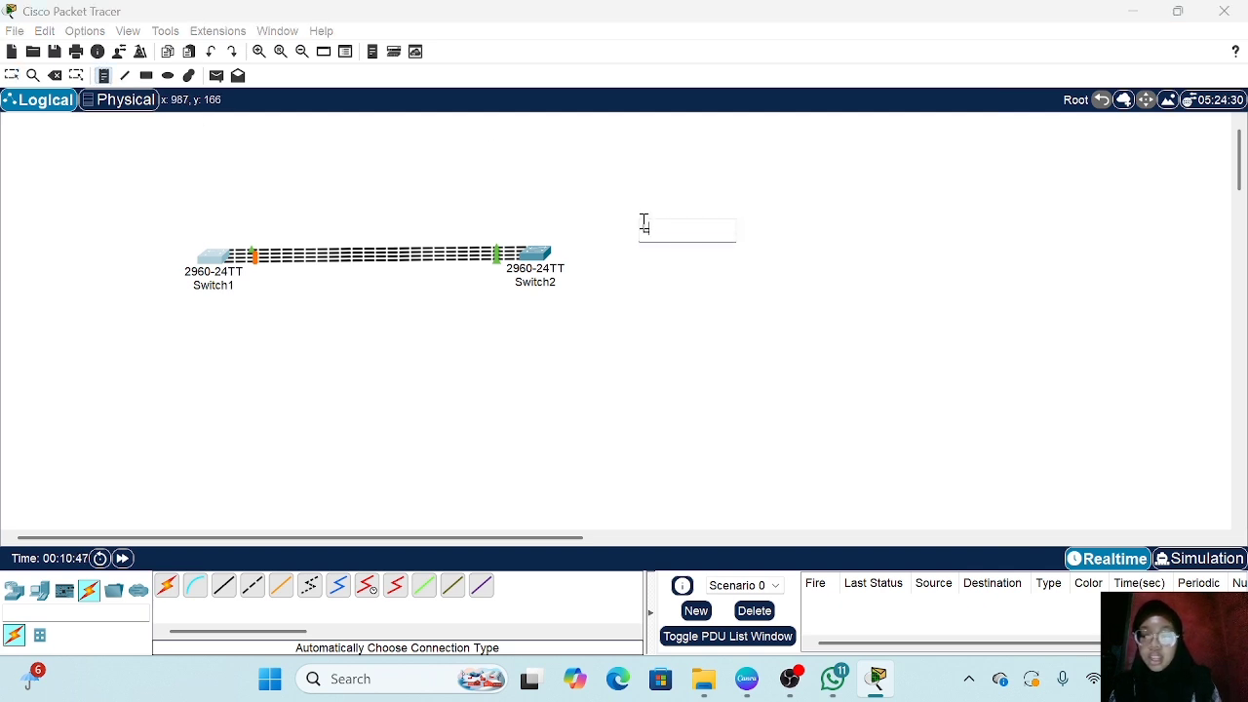
text(ACP = ope)
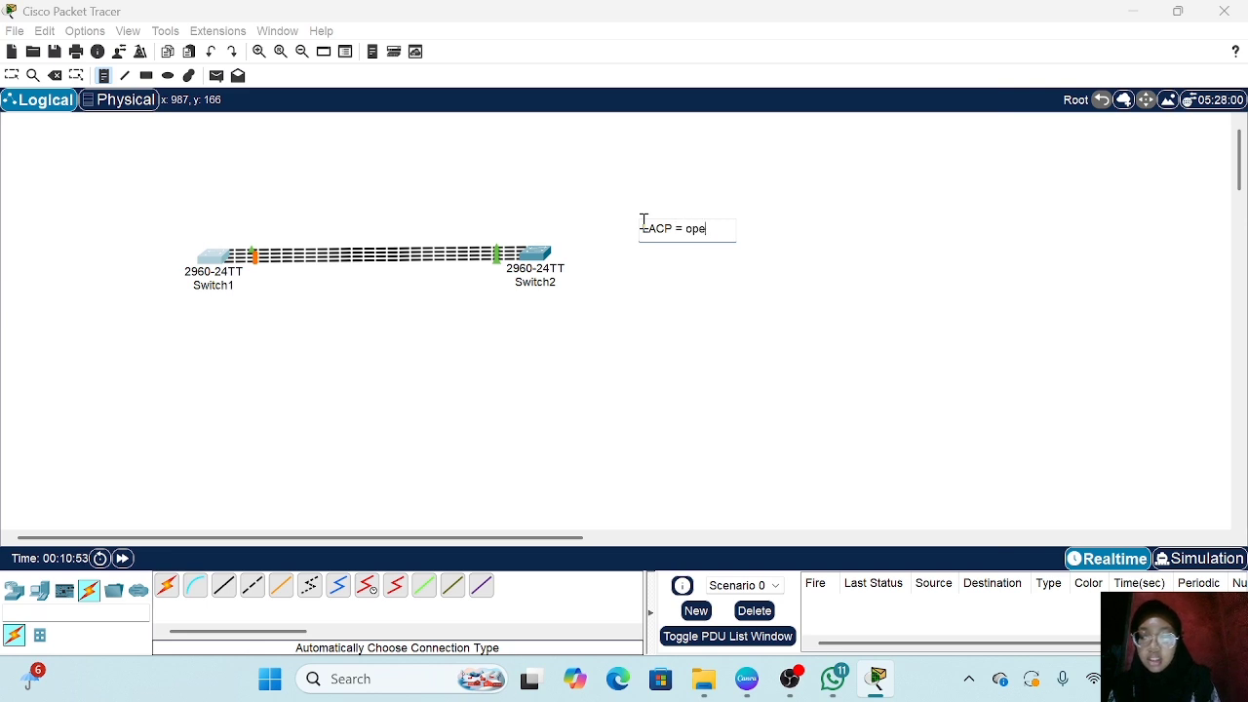
text(n standard)
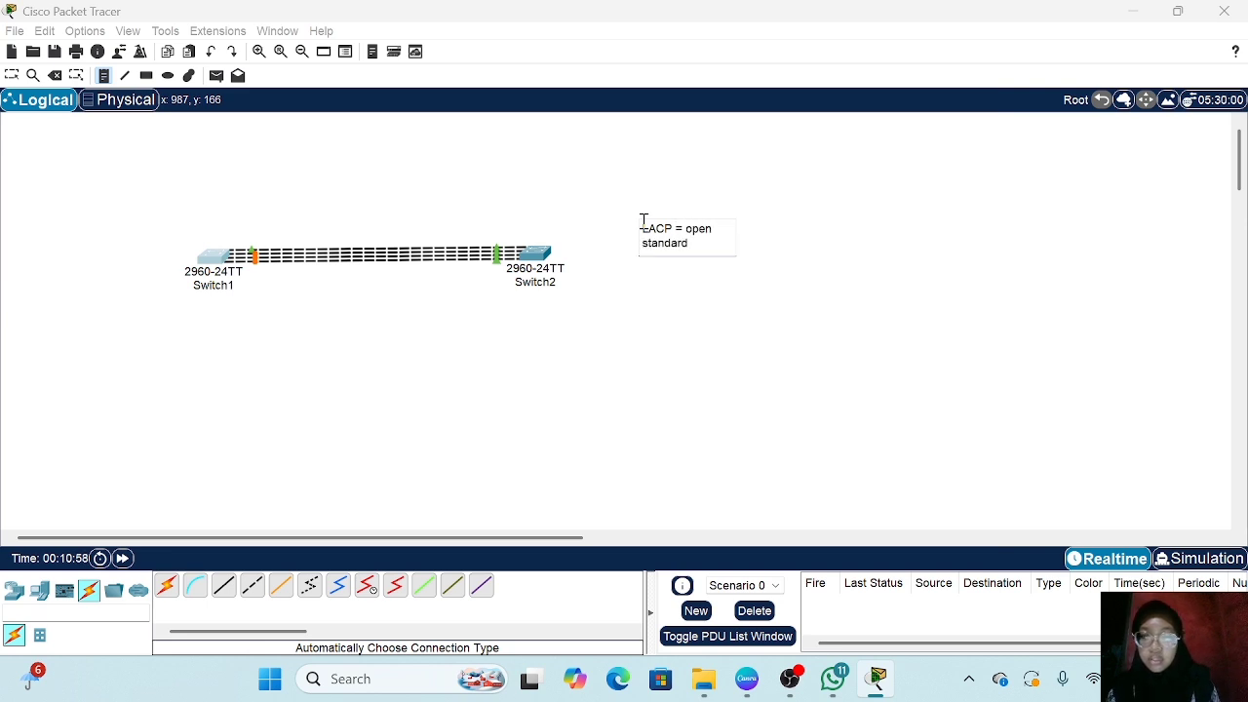
key(Return)
text(PAGP = )
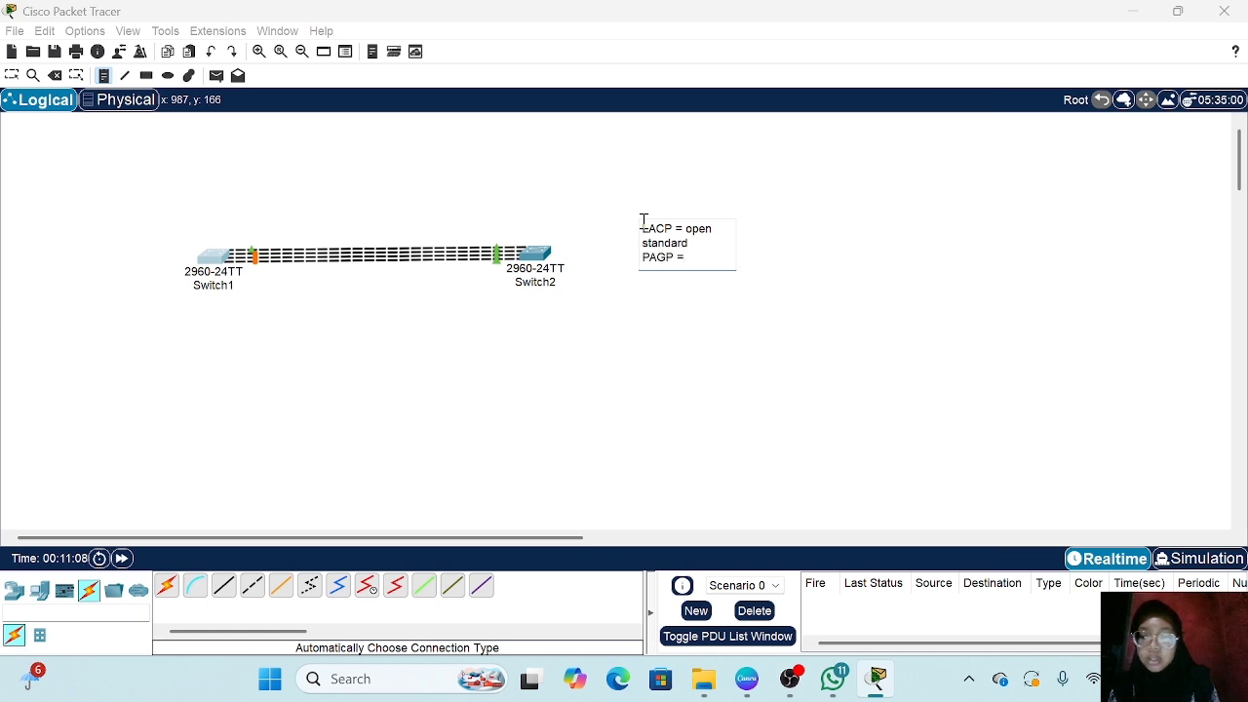
text(khusus cisco)
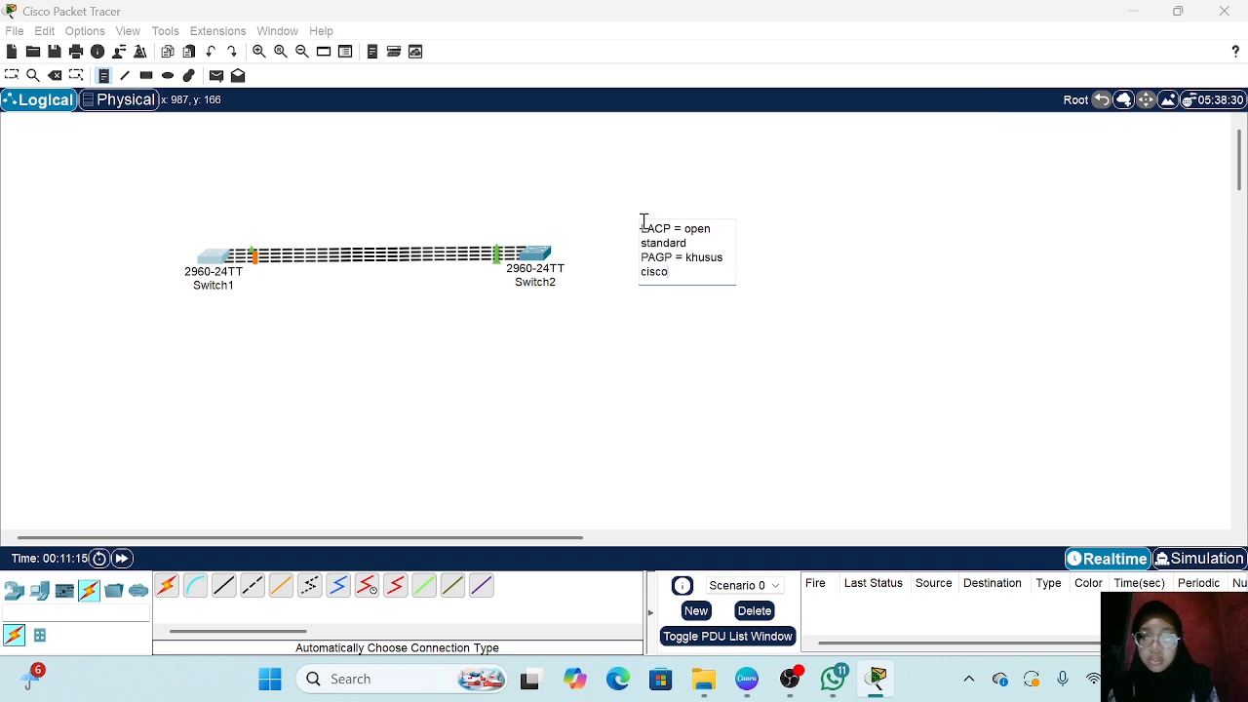
key(Return)
text(LAYER 3)
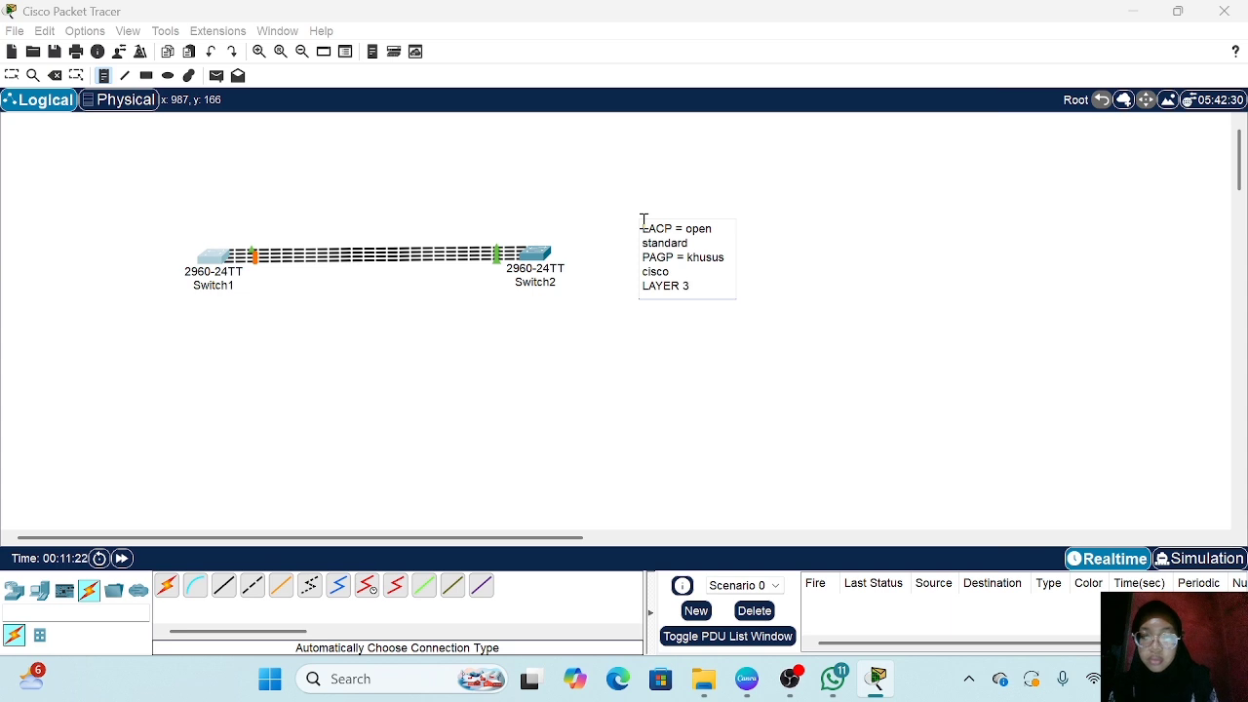
text( =)
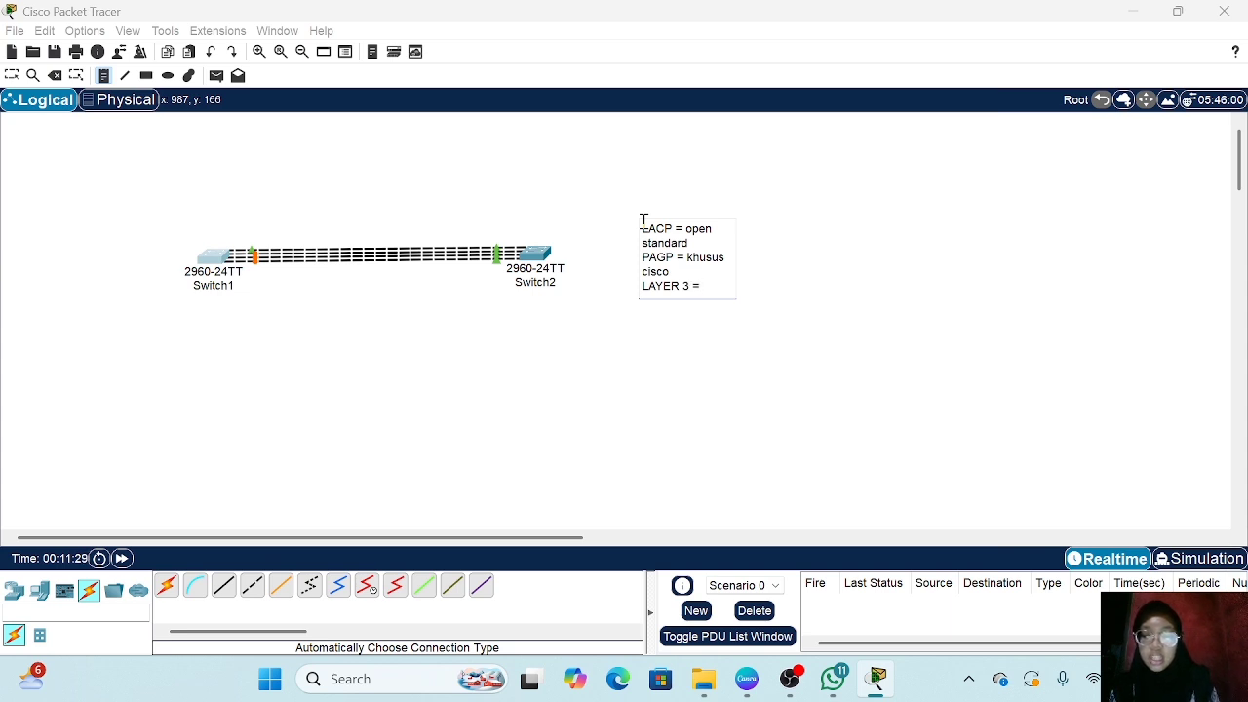
click(693, 367)
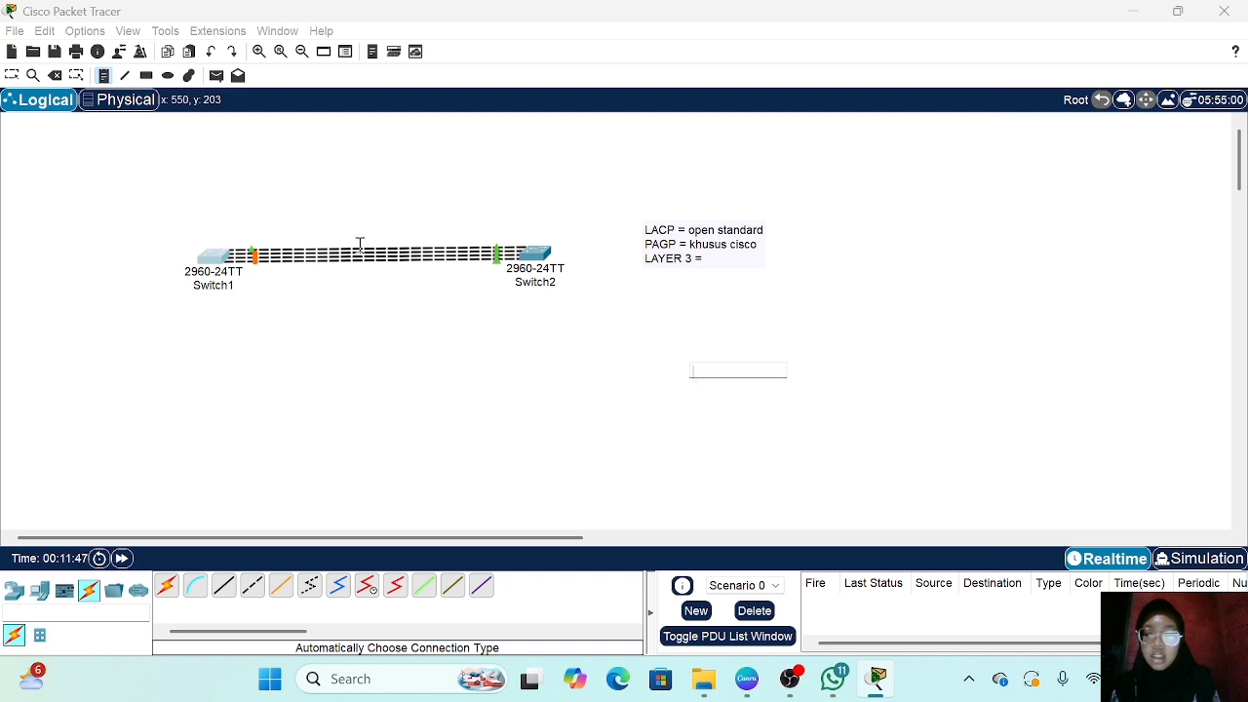
click(12, 76)
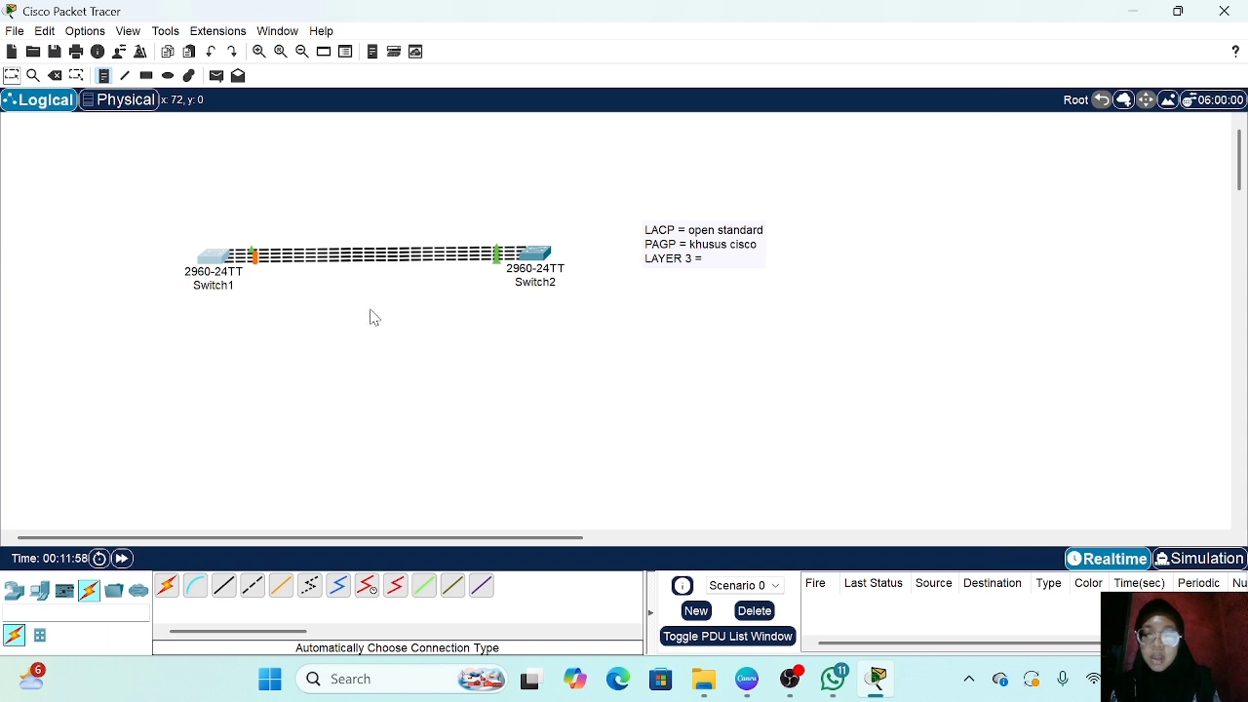
Step: Enable Always Show Port Labels in Logical Workspace in the preferences
click(96, 36)
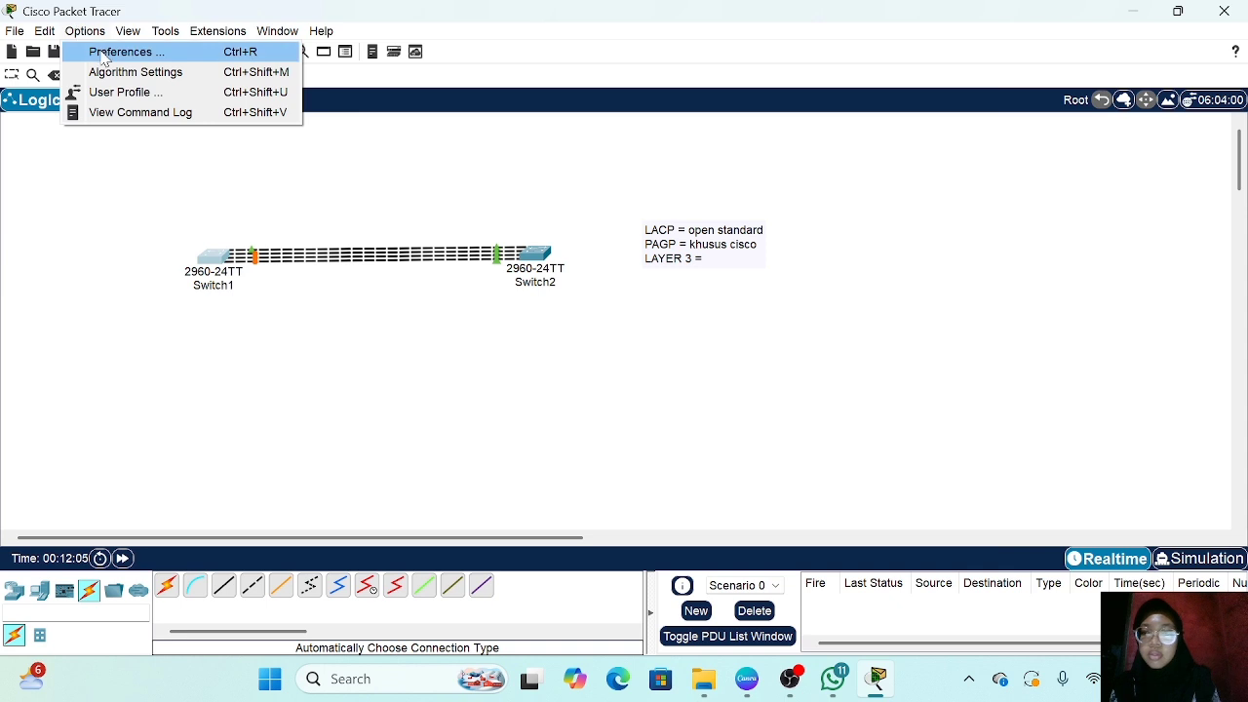
click(110, 53)
click(164, 174)
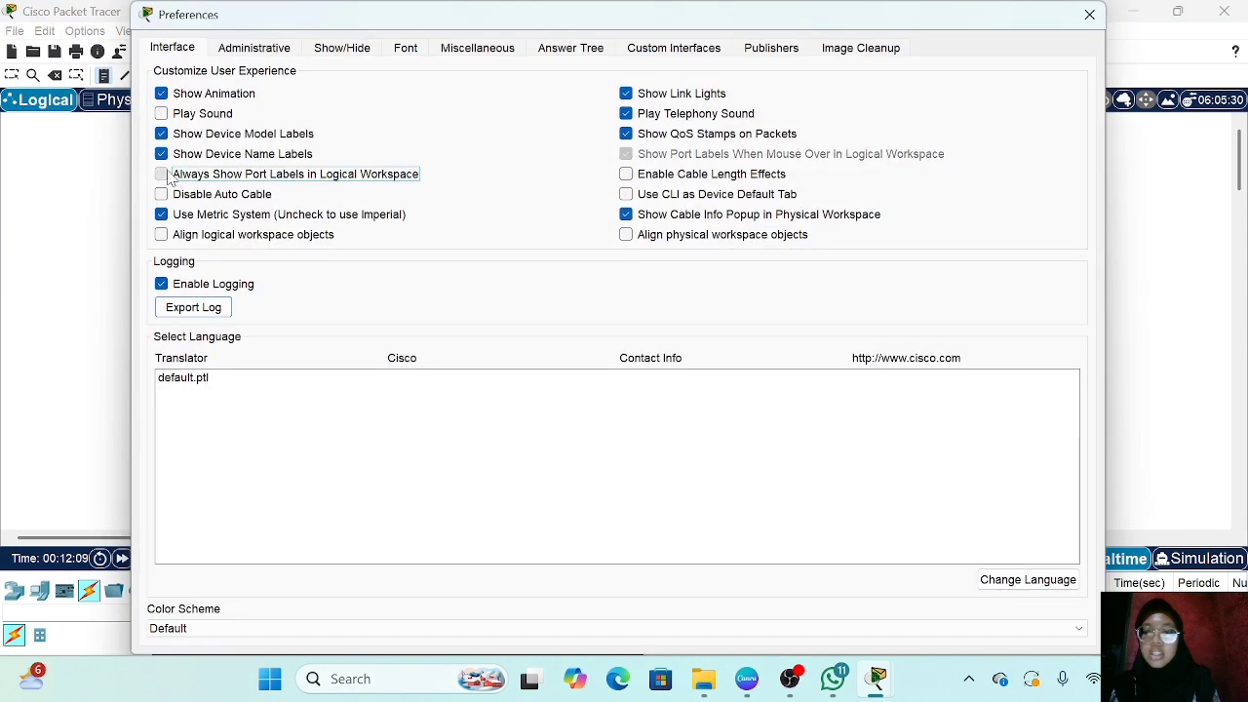
click(1089, 14)
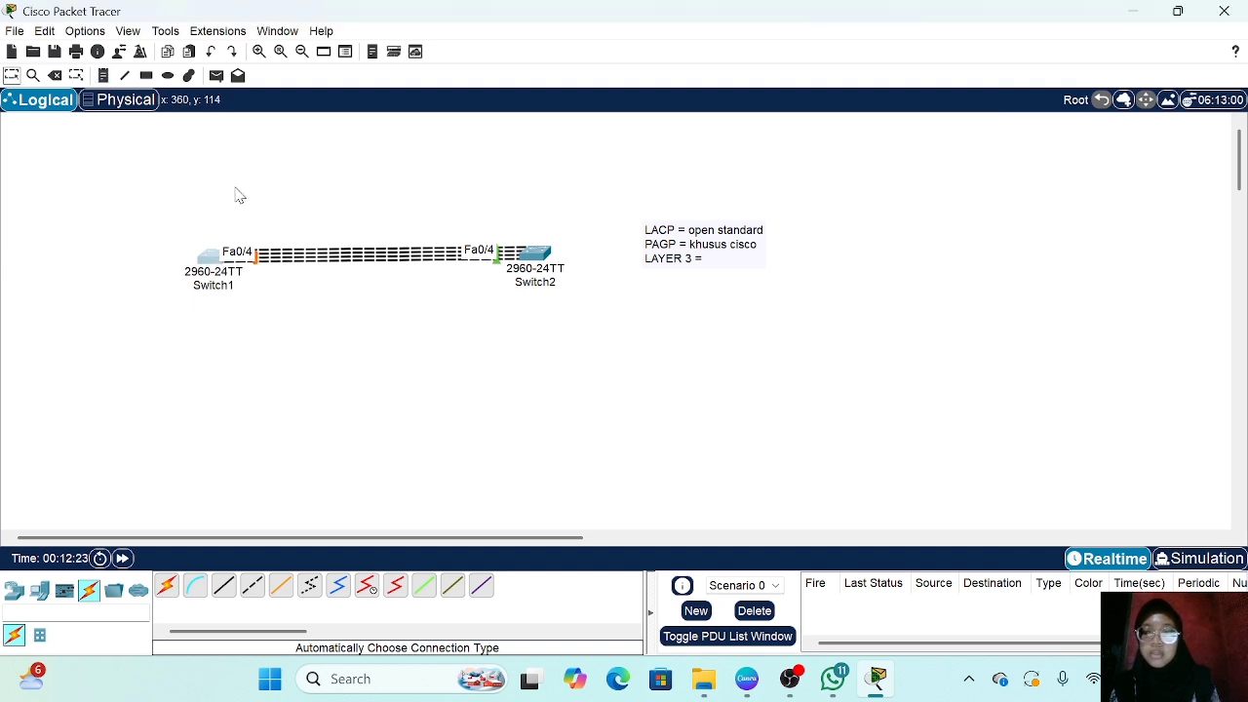
Step: Open Switch1's command line and enter global configuration mode with en and conf t
click(217, 262)
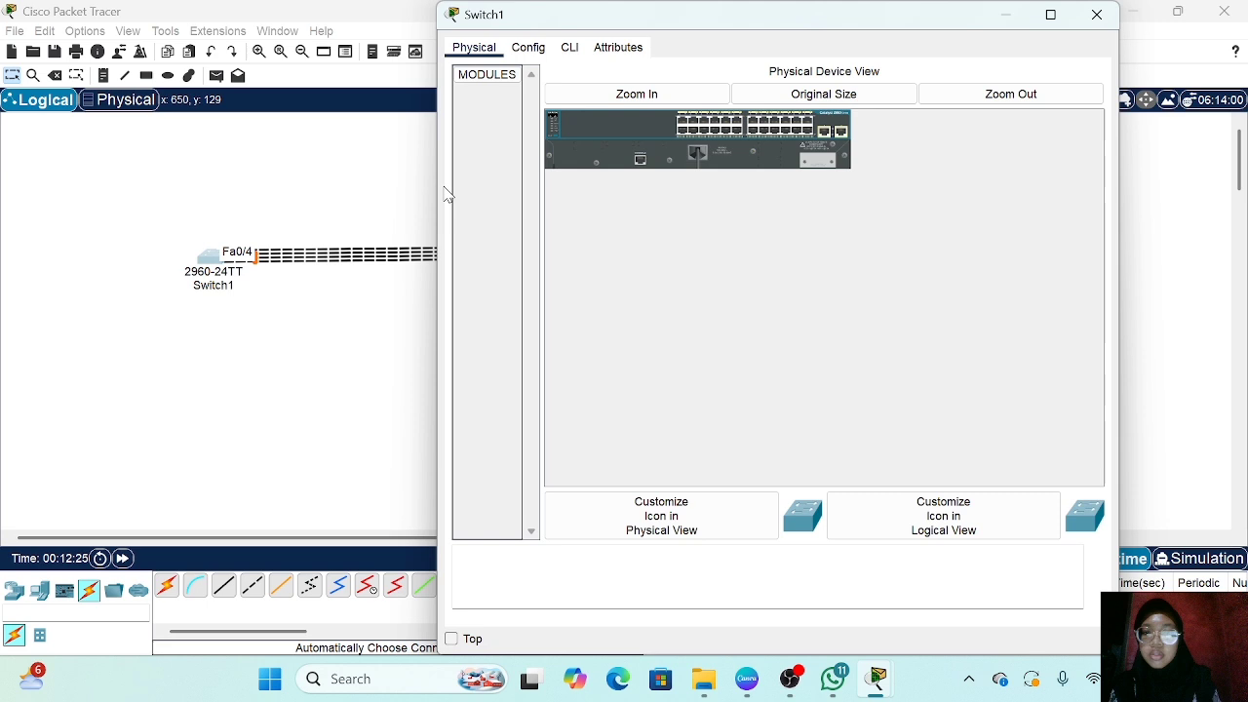
click(567, 48)
key(Return)
text(E)
key(BackSpace)
key(BackSpace)
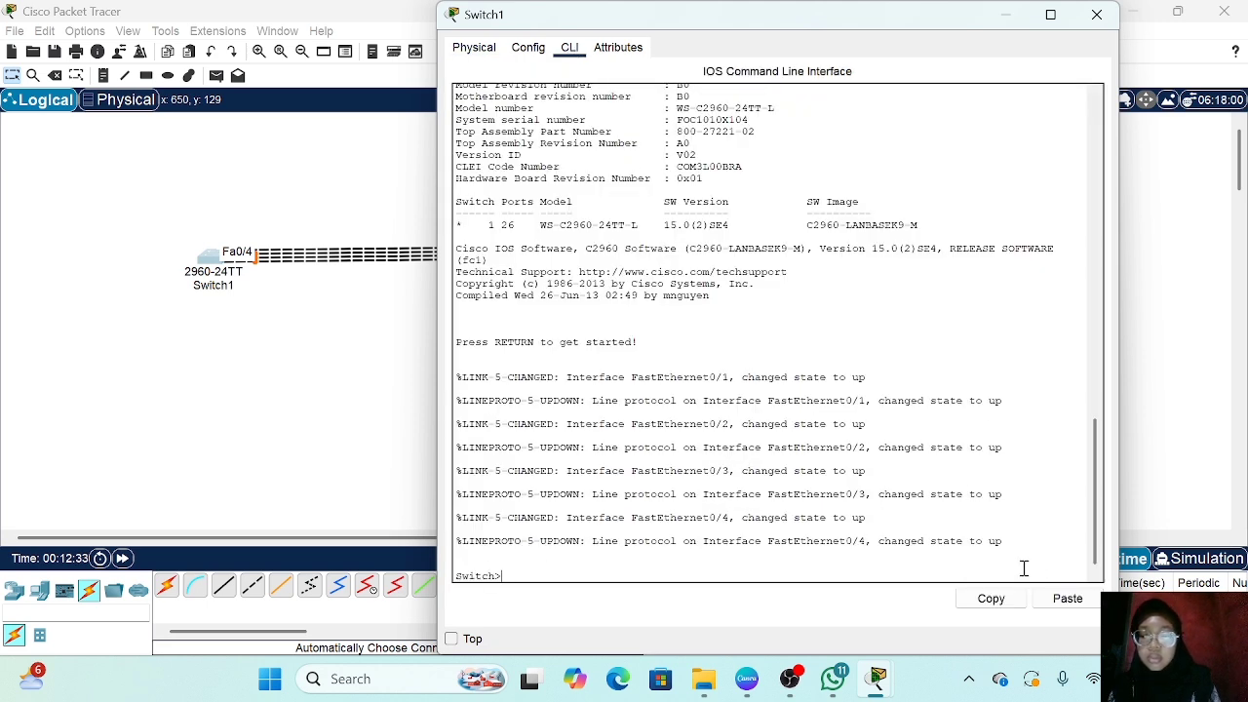
text(en)
key(Return)
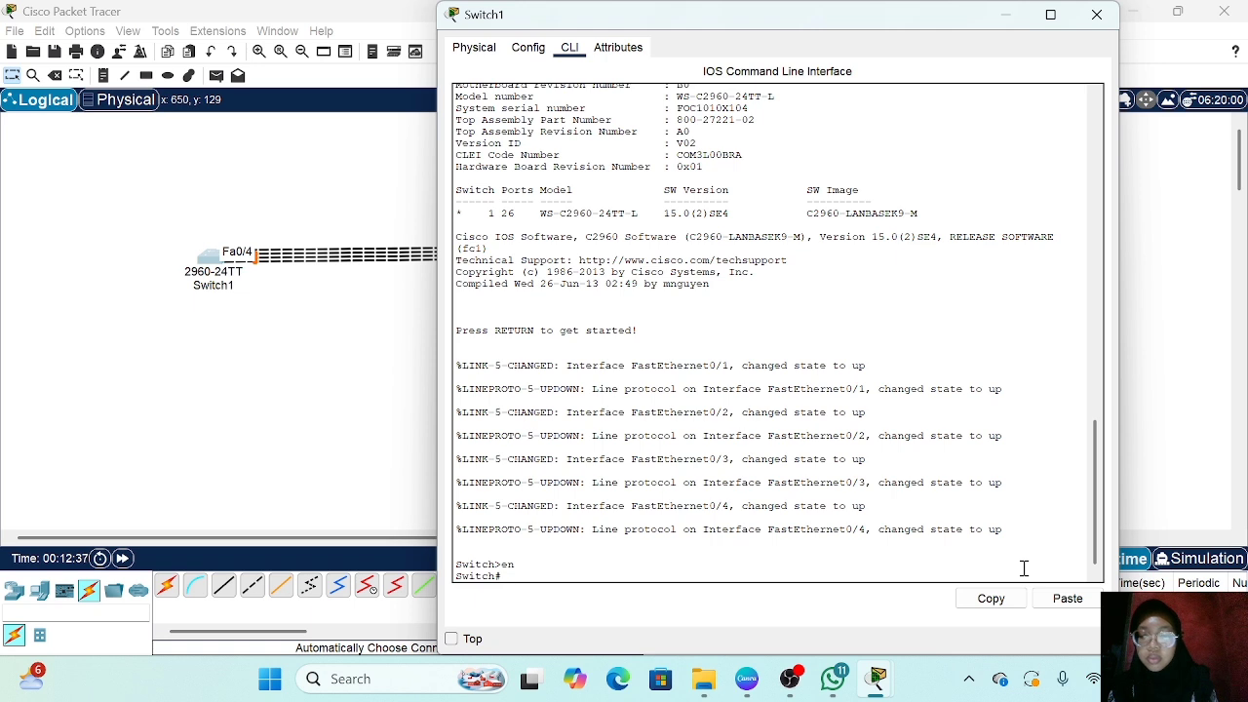
text(conf t)
key(Return)
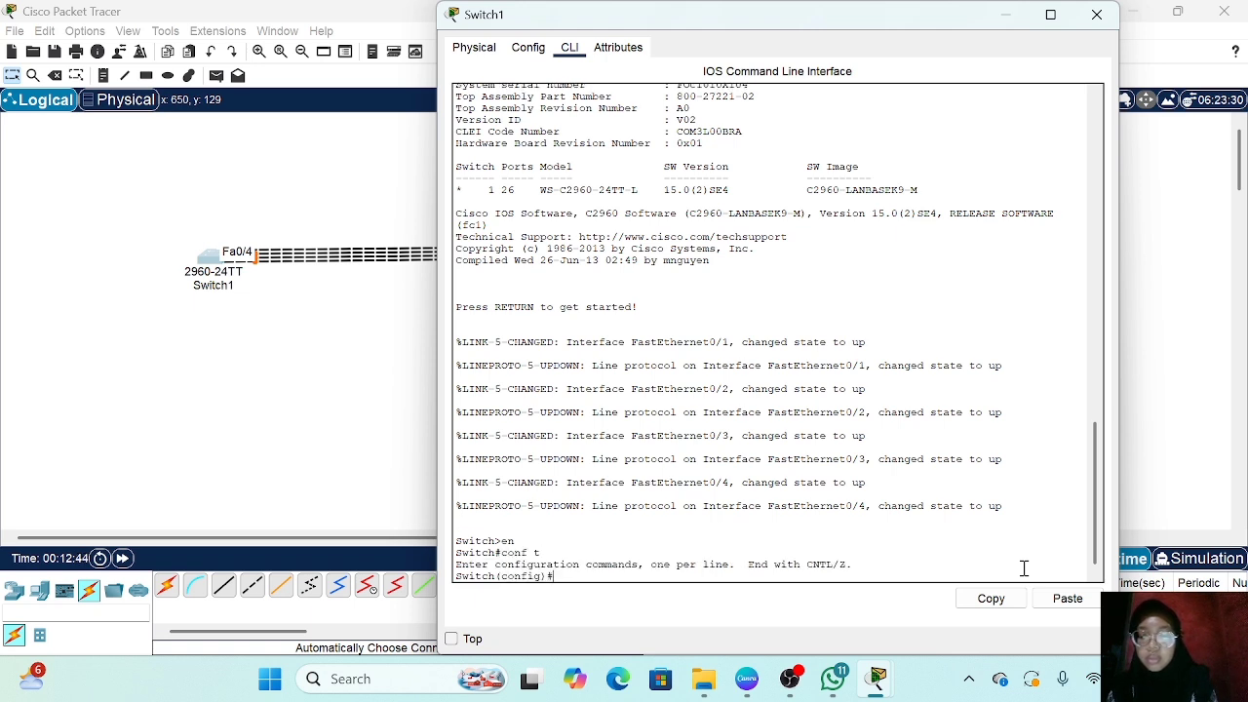
Step: Set Switch1's interfaces fa0/1-4 to trunk with int range fa0/1-4 and switchport mode trunk, and return to the workspace
text(int )
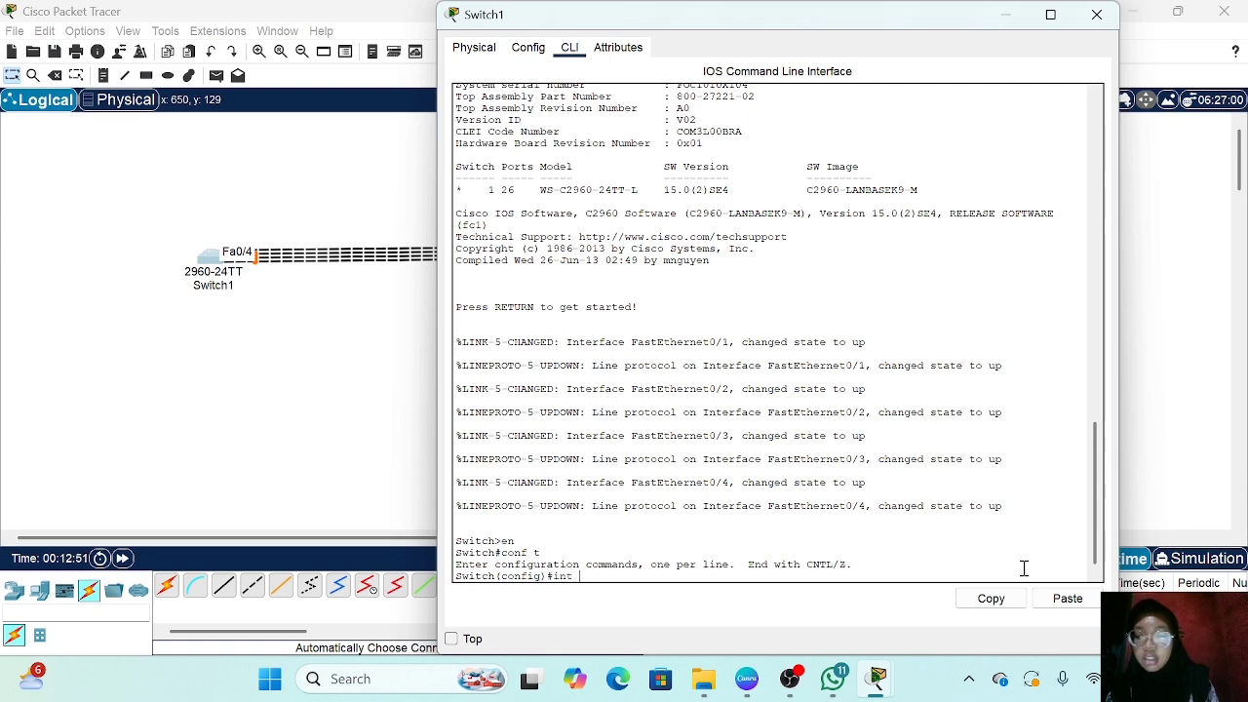
text(range fa0)
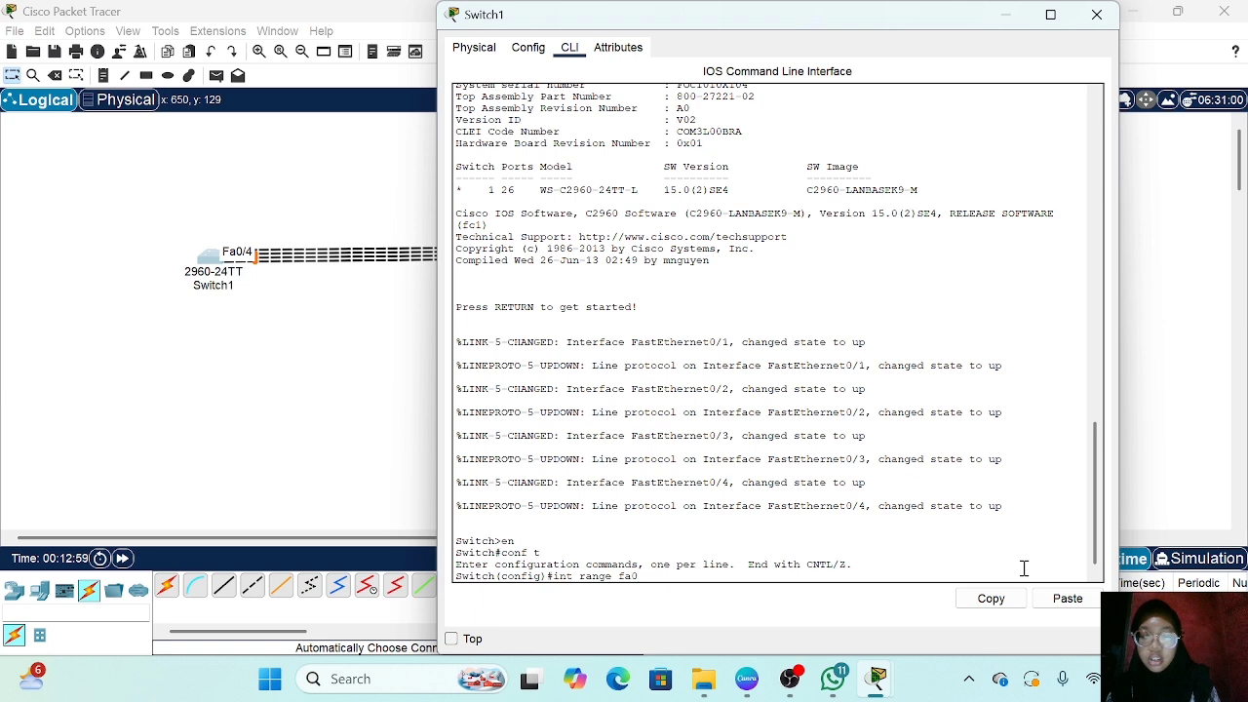
text(/1-4)
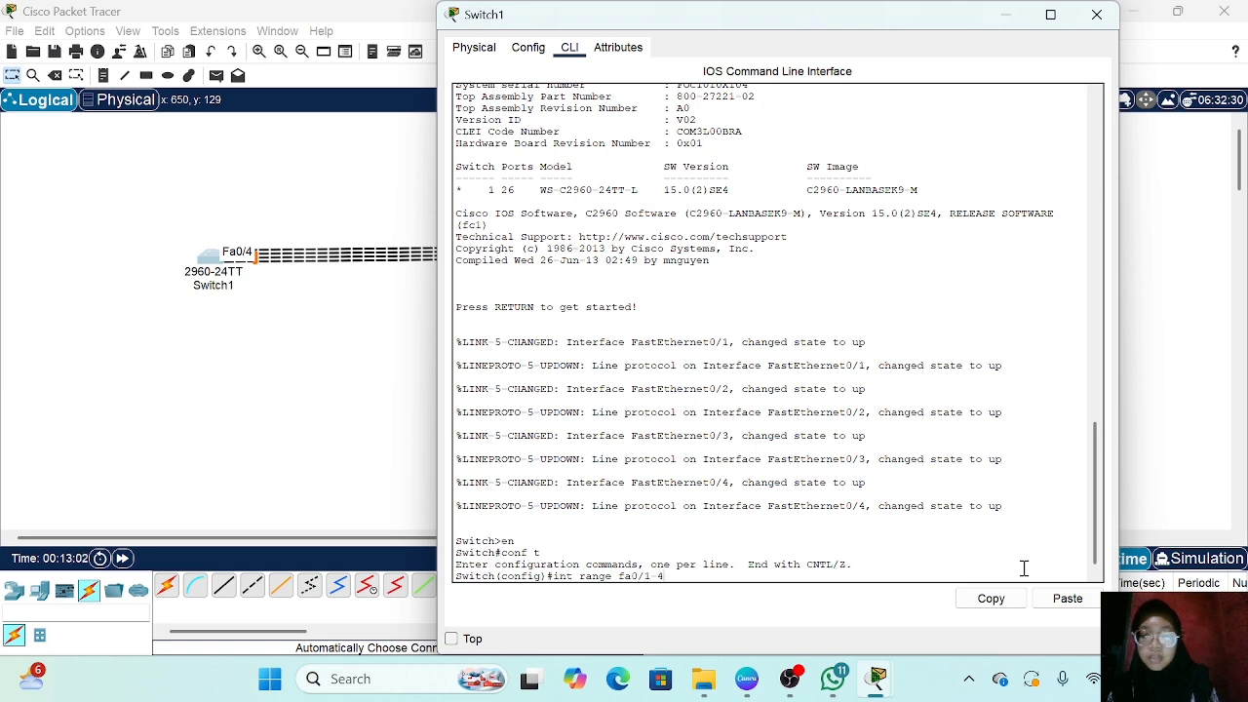
key(Return)
text(switchport mode trunk)
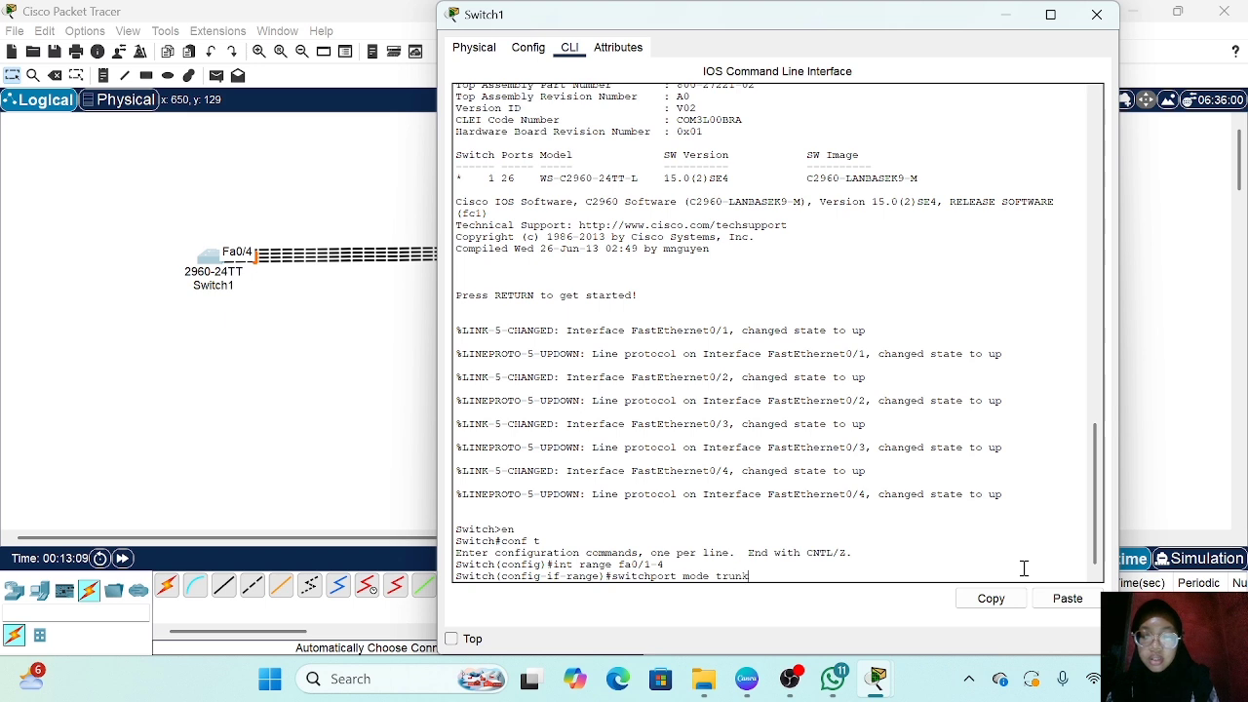
key(Return)
double_click(1024, 568)
key(Return)
click(335, 369)
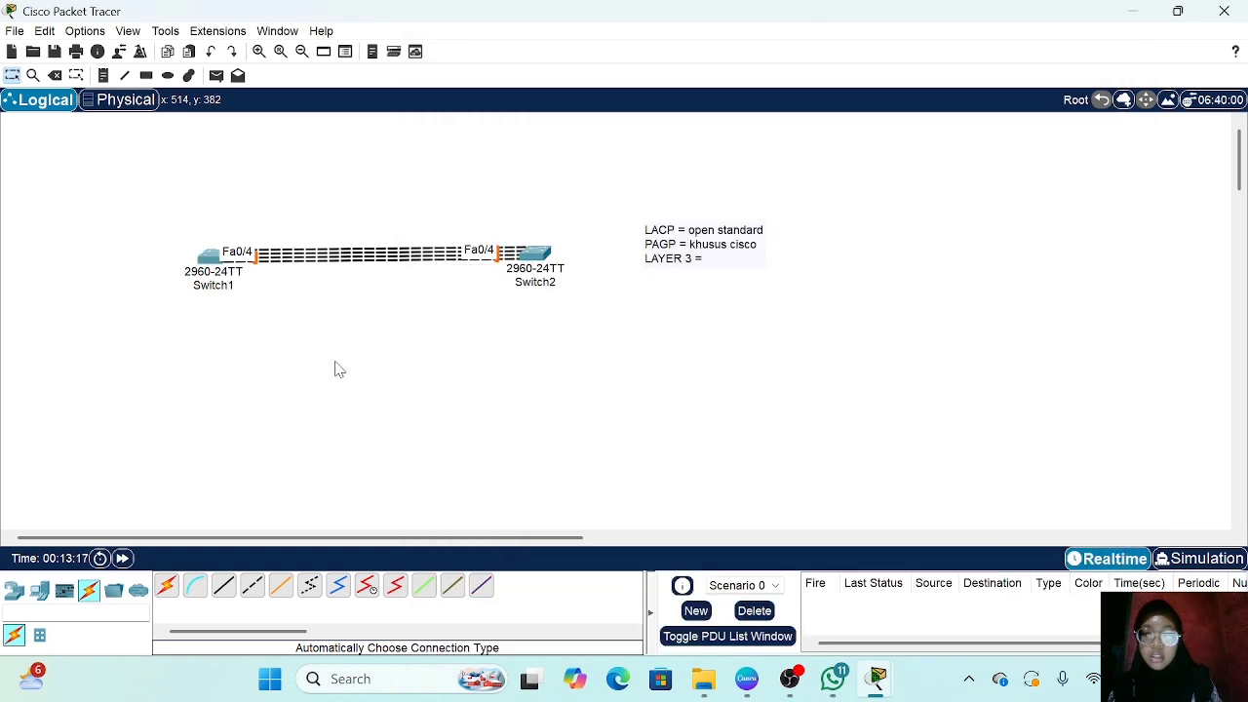
Step: Open Switch2's command line and enter global configuration mode with en and conf t
double_click(539, 256)
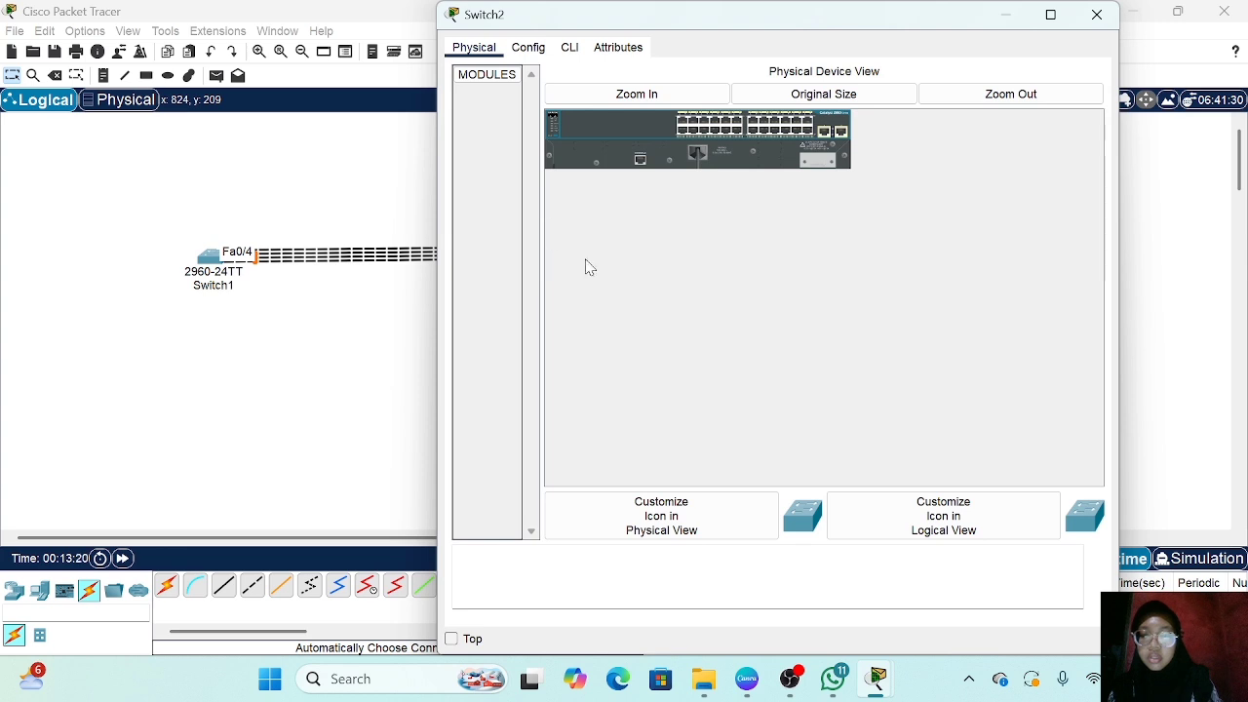
click(575, 51)
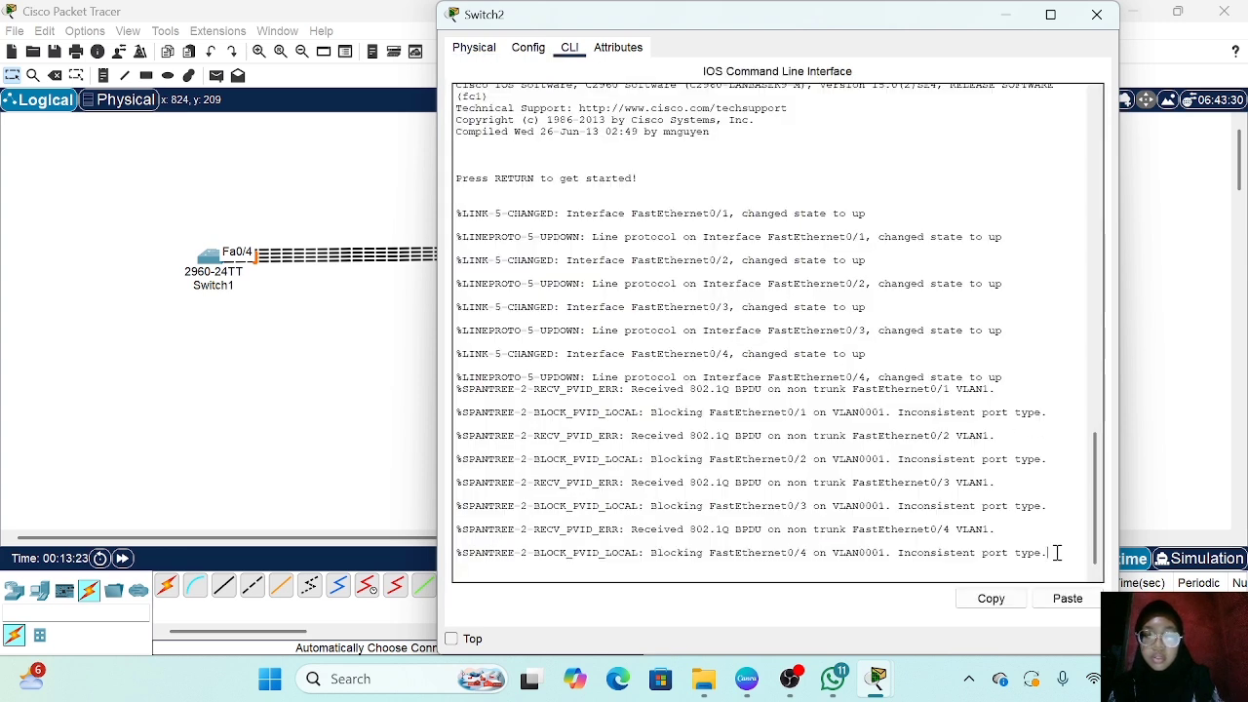
key(Return)
text(en)
key(Return)
text(conf )
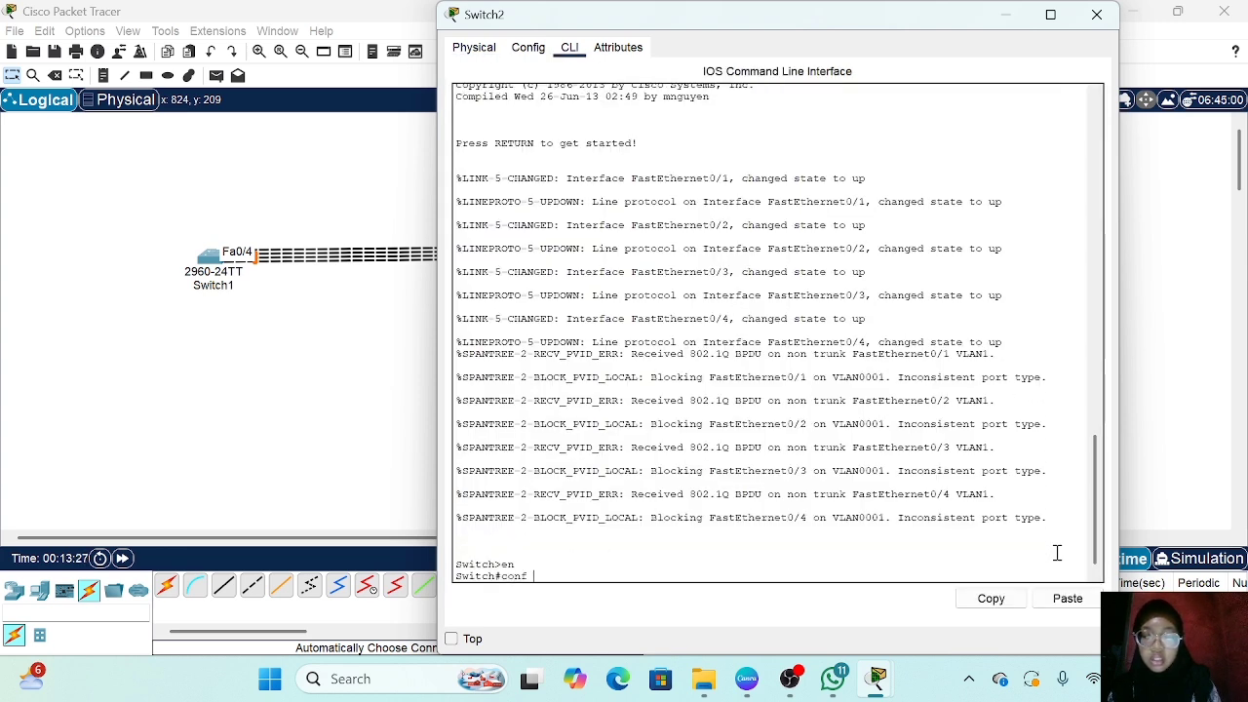
text(t)
key(Return)
Step: Set Switch2's interfaces fa0/1-4 to trunk with int range fa0/1-4 and switchport mode trunk
text(int range fa0/1-4)
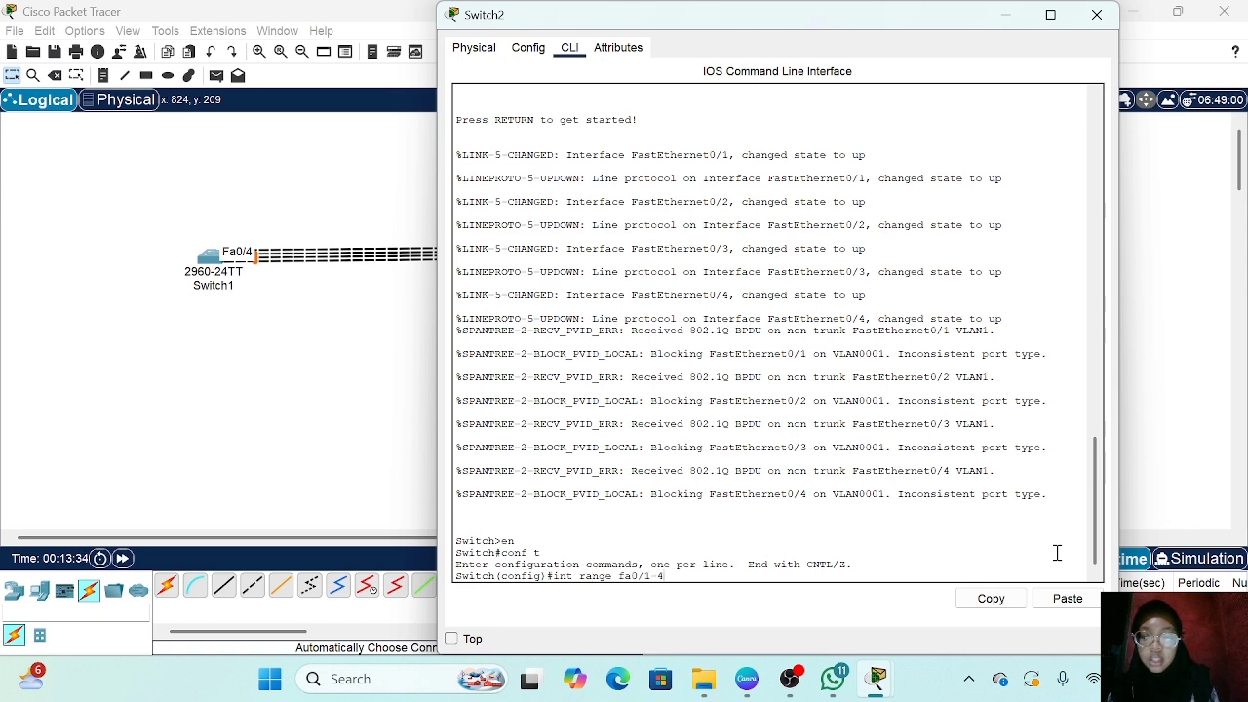
key(Return)
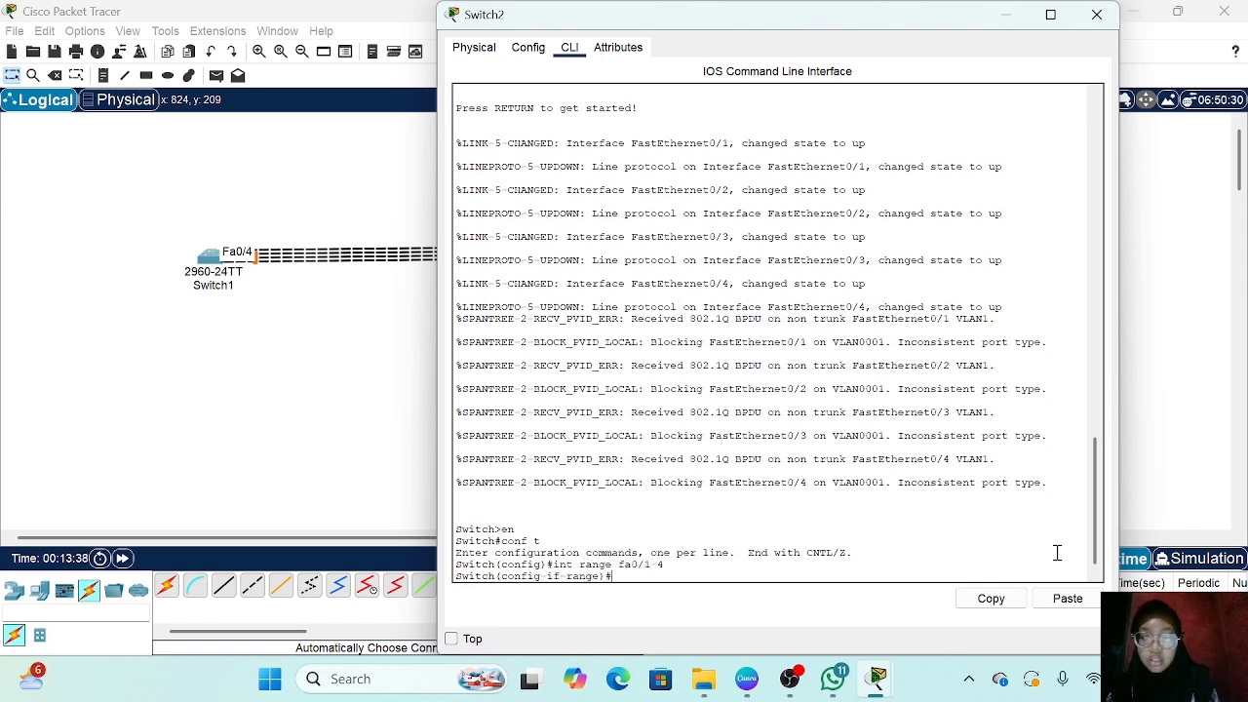
text(switchport mod)
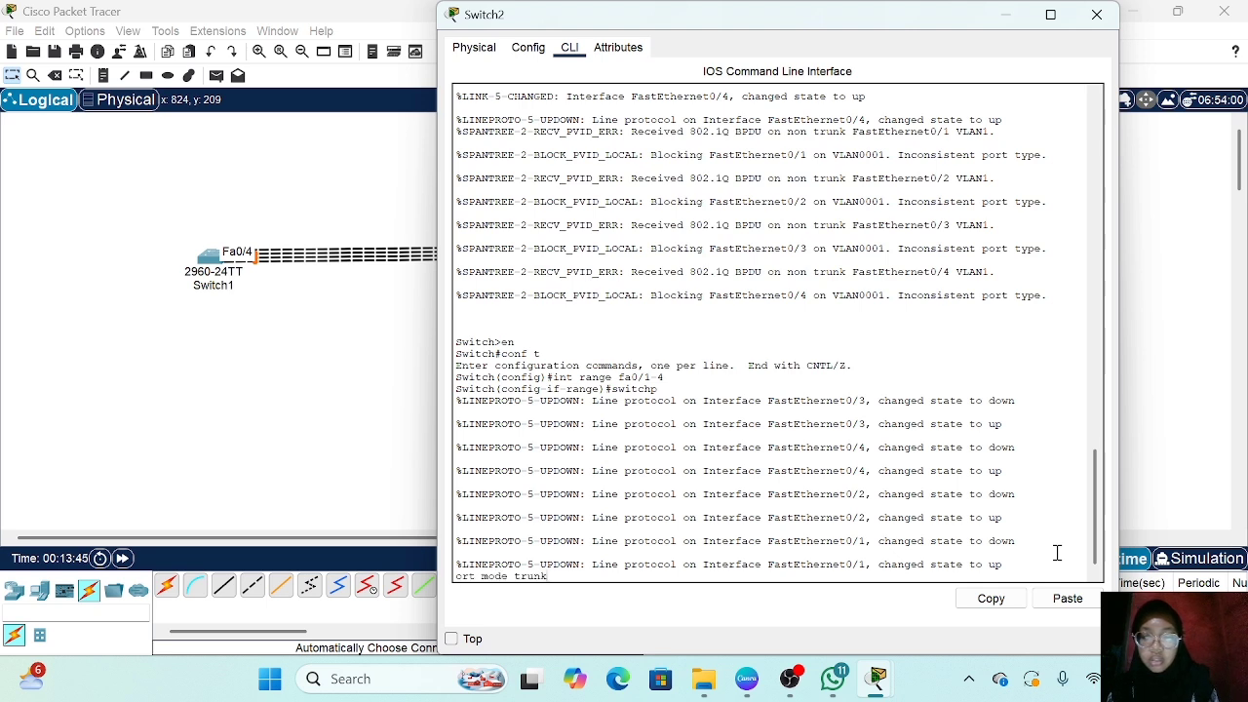
key(BackSpace)
key(BackSpace)
key(BackSpace)
key(BackSpace)
key(BackSpace)
key(BackSpace)
key(BackSpace)
key(BackSpace)
key(BackSpace)
key(BackSpace)
key(BackSpace)
key(BackSpace)
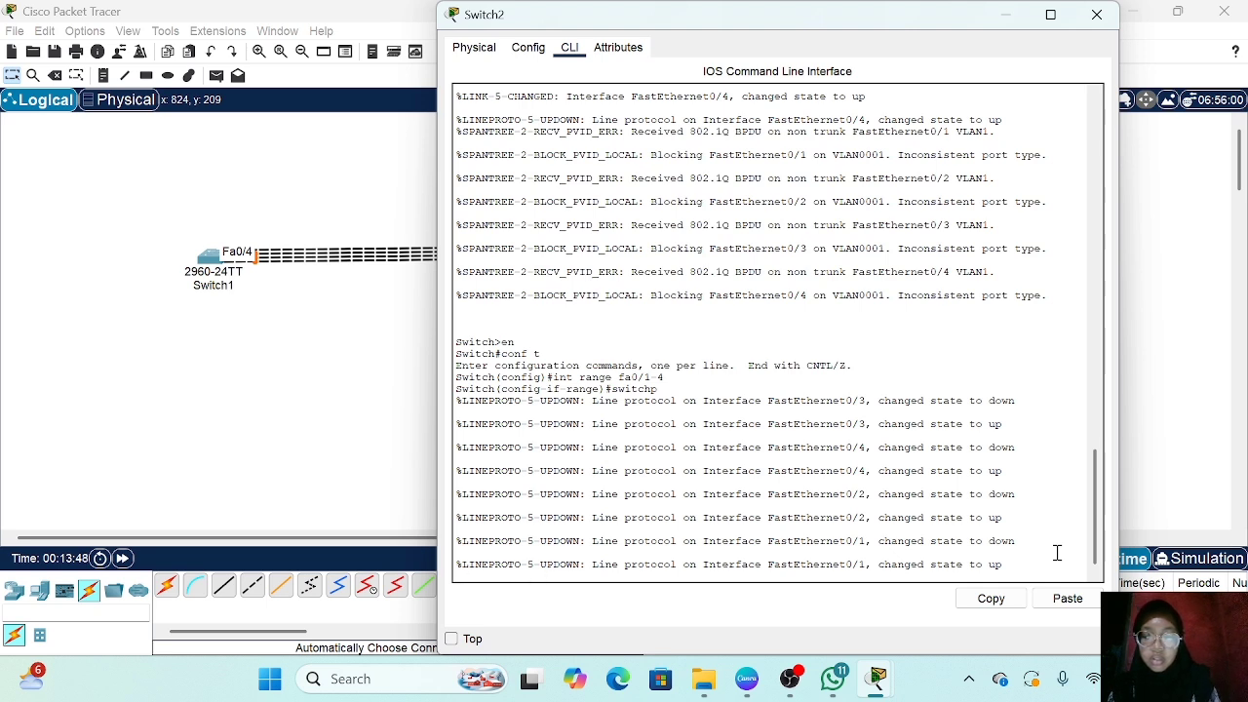
key(Return)
text(switchport mode tr)
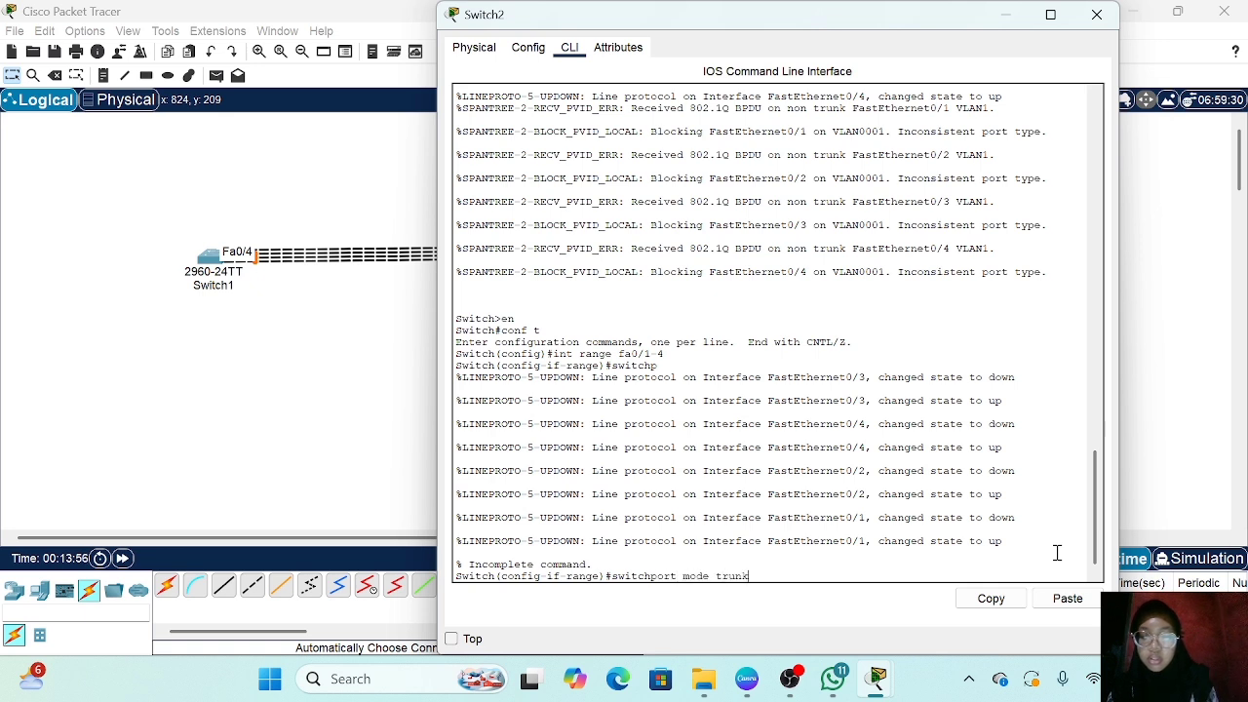
text(unk)
key(Return)
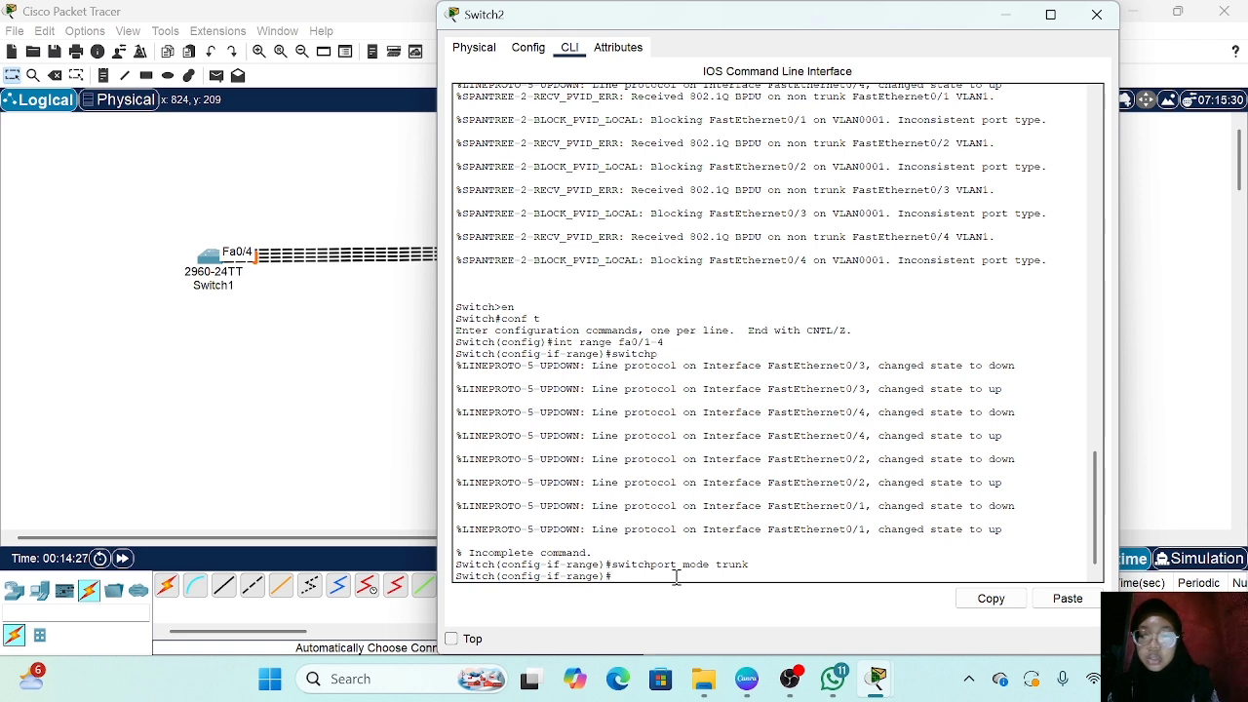
Step: List the channel-group number and mode options on Switch2, and assign fa0/1-4 to the bundle with channel-group 1 mode passive
text(annel)
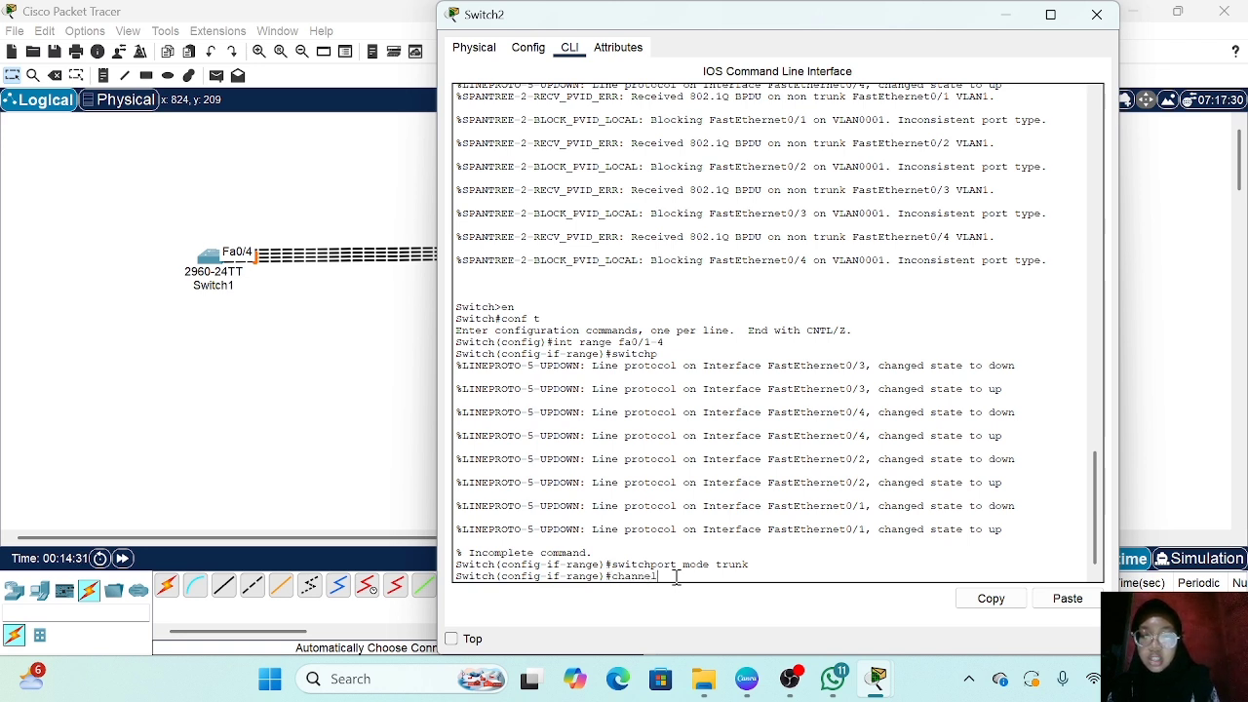
text(-group)
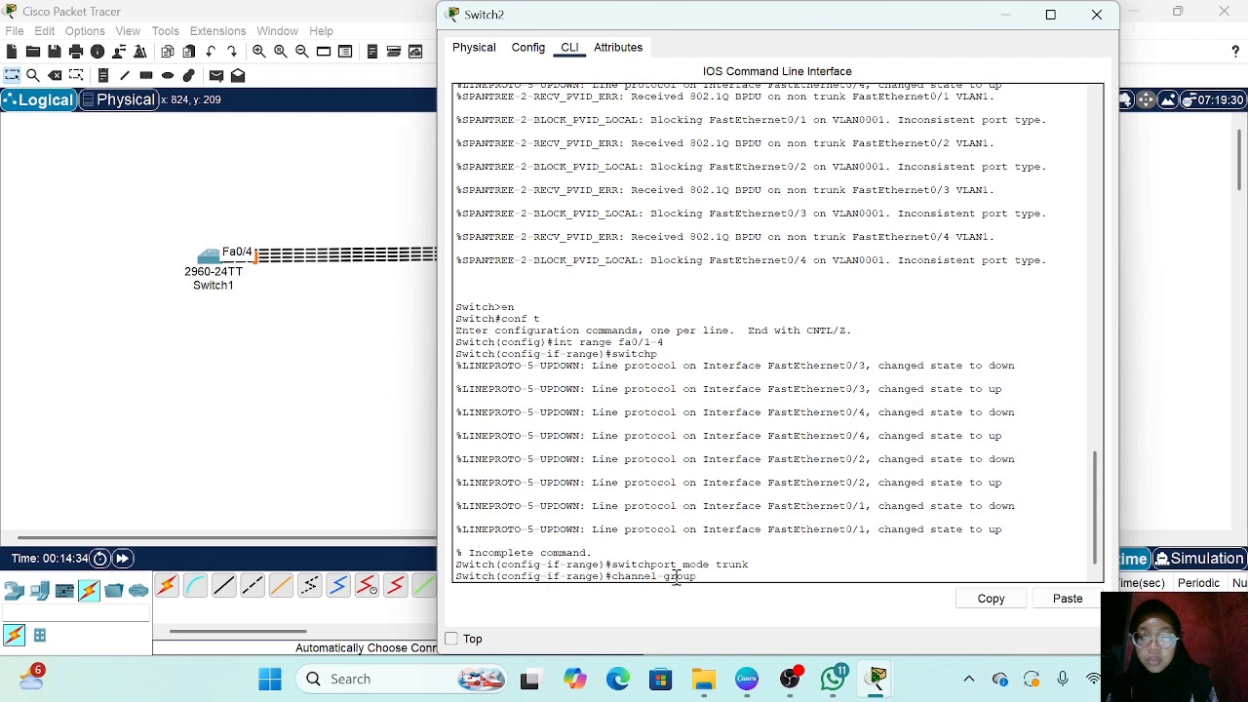
text( ?)
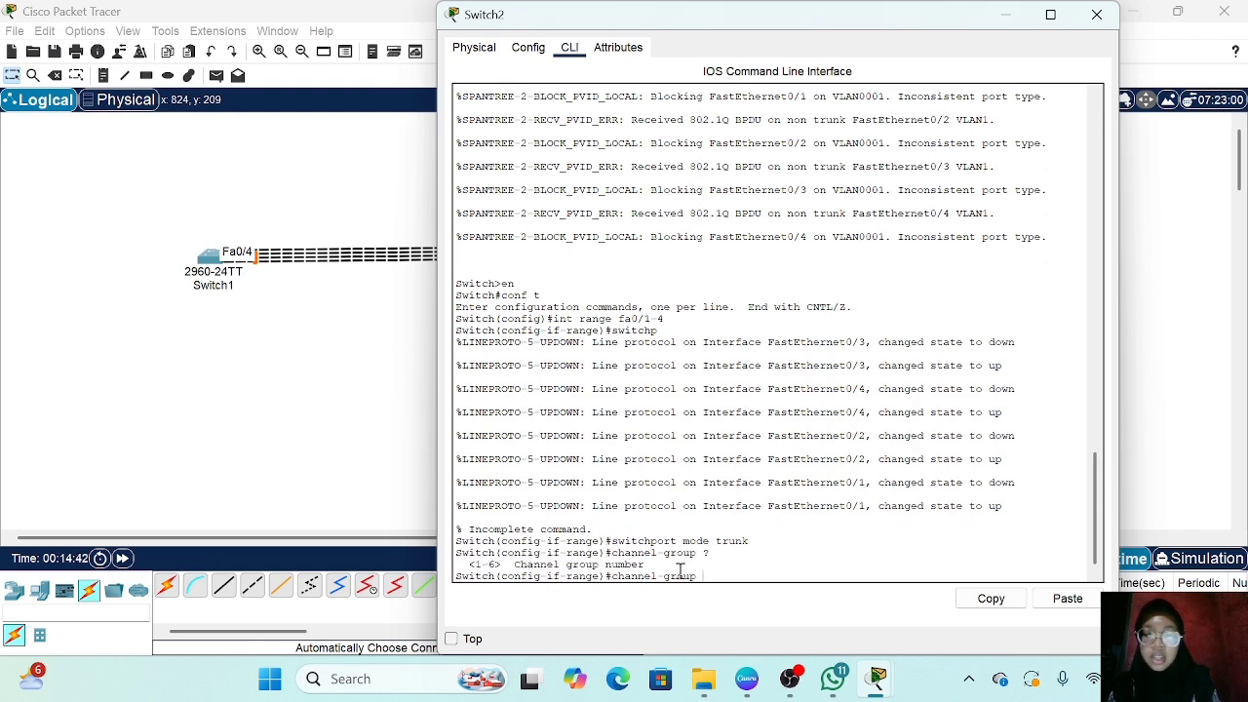
text(1 mode)
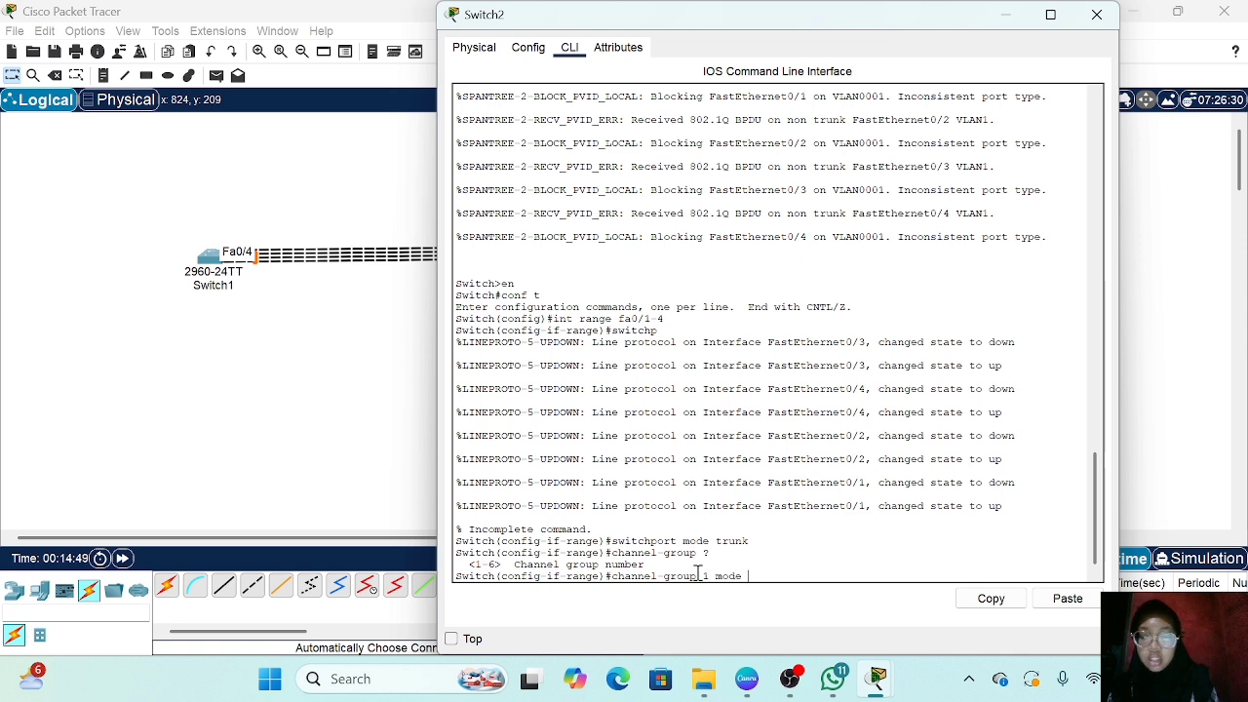
text( ?)
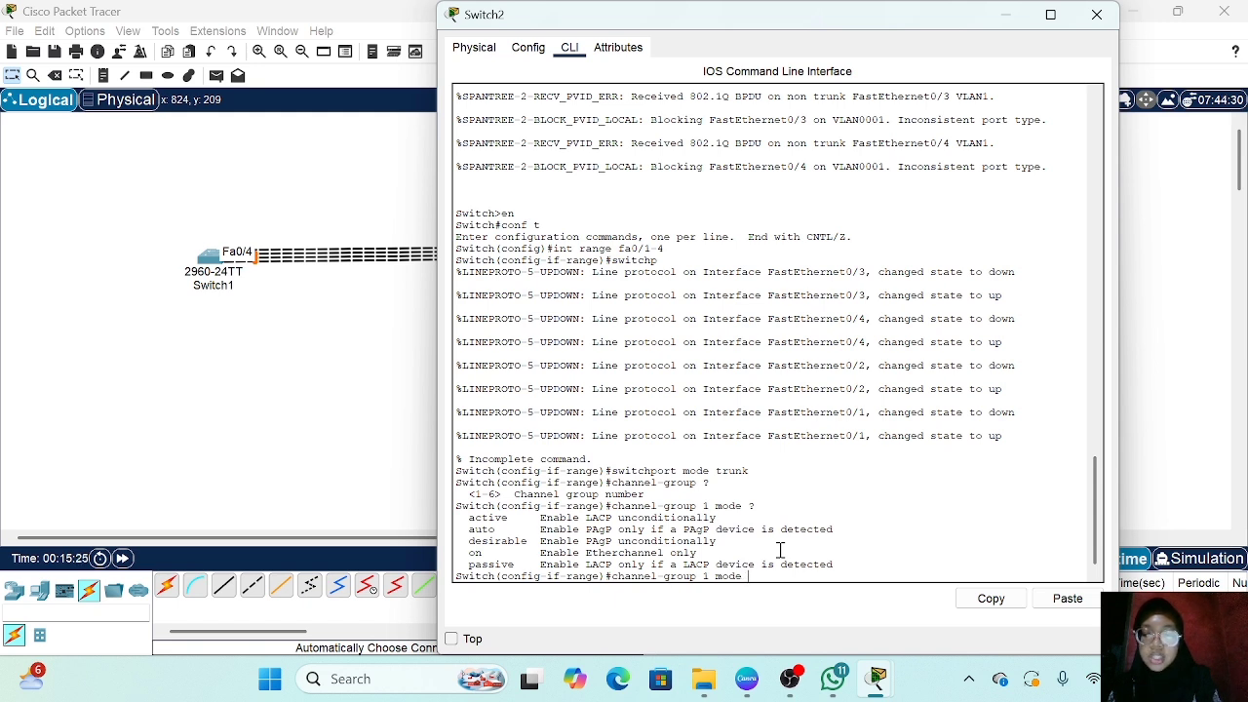
text(pa)
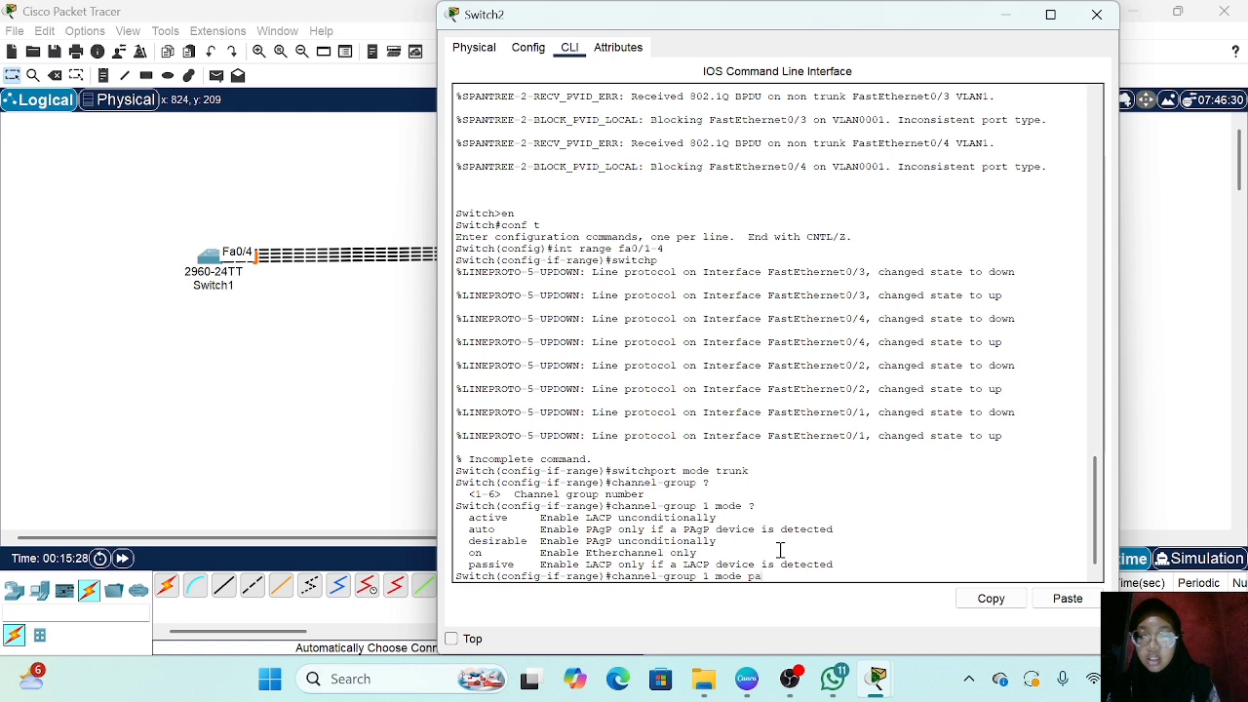
text(ssive)
key(Return)
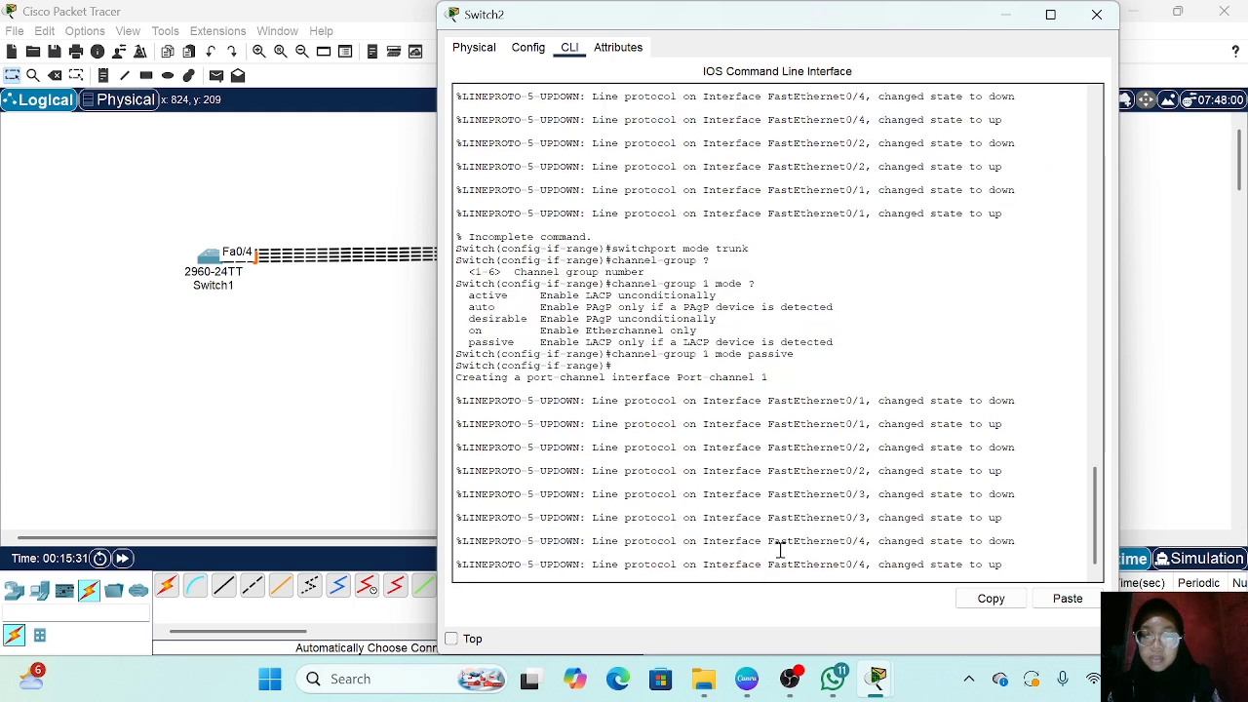
key(Return)
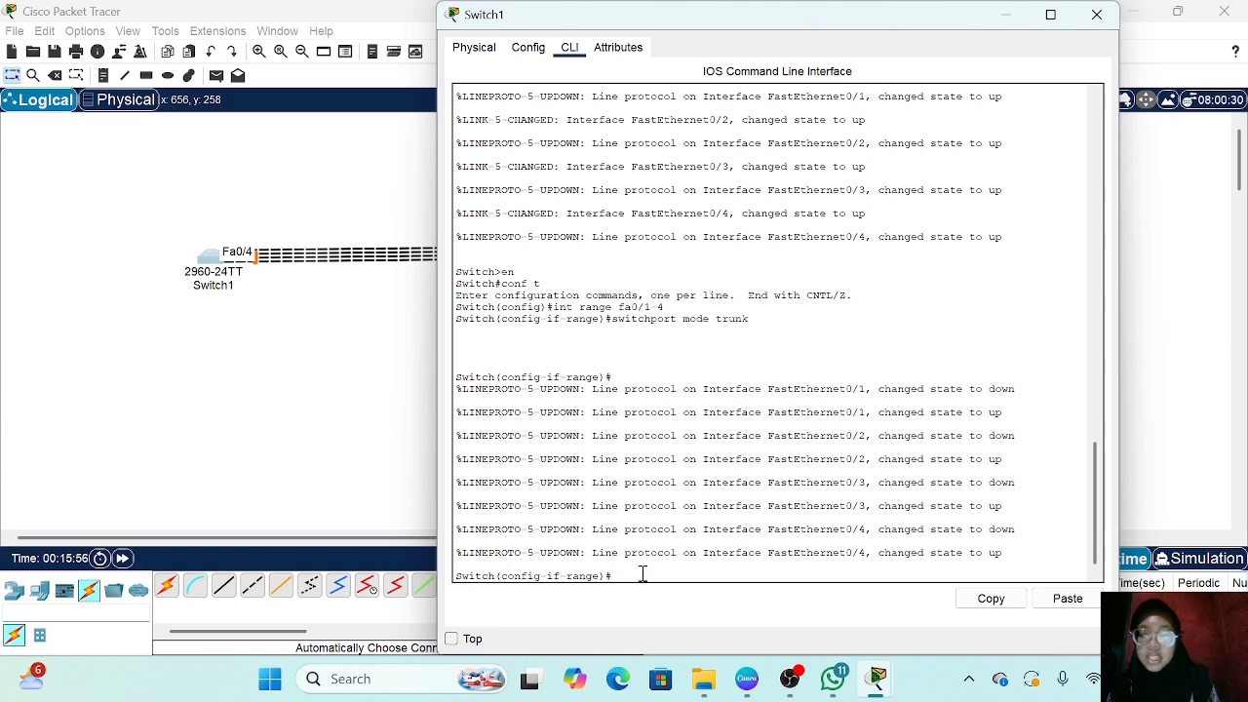
Step: Assign Switch1's fa0/1-4 to the bundle with channel-group 1 mode active, and fast-forward the network time in the workspace
text(cahnnel)
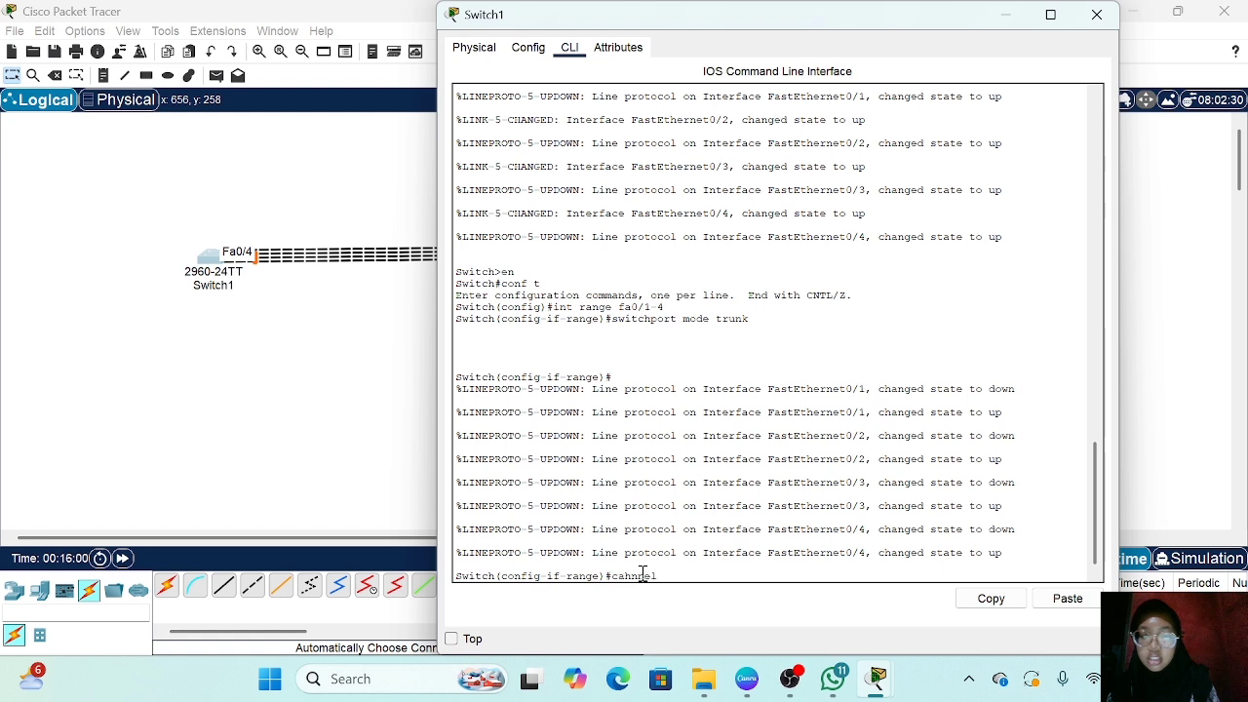
text(-group)
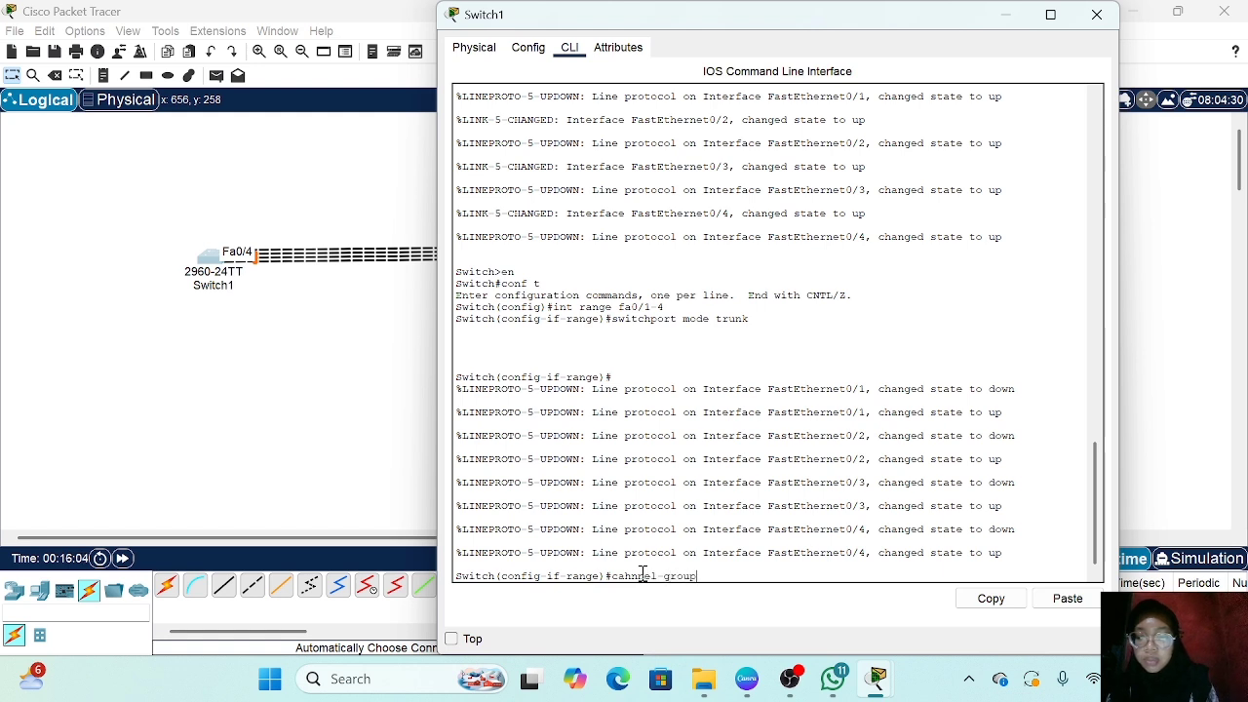
text( 1 mode active)
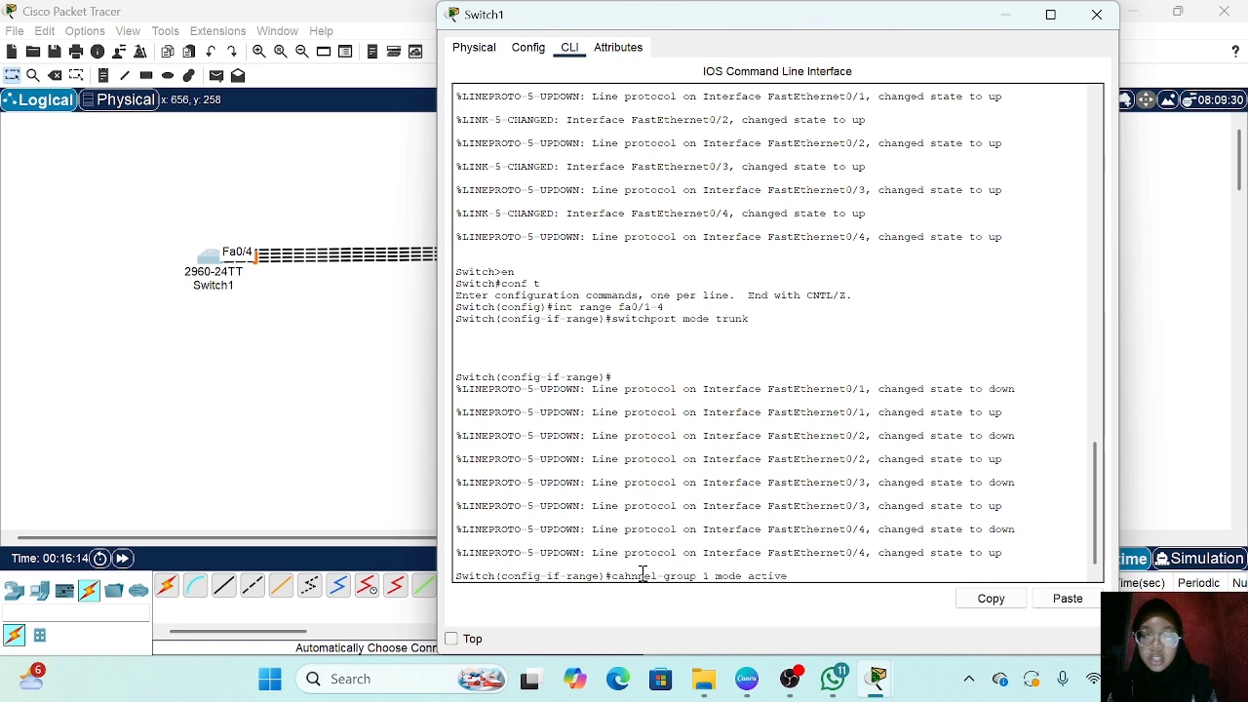
key(Return)
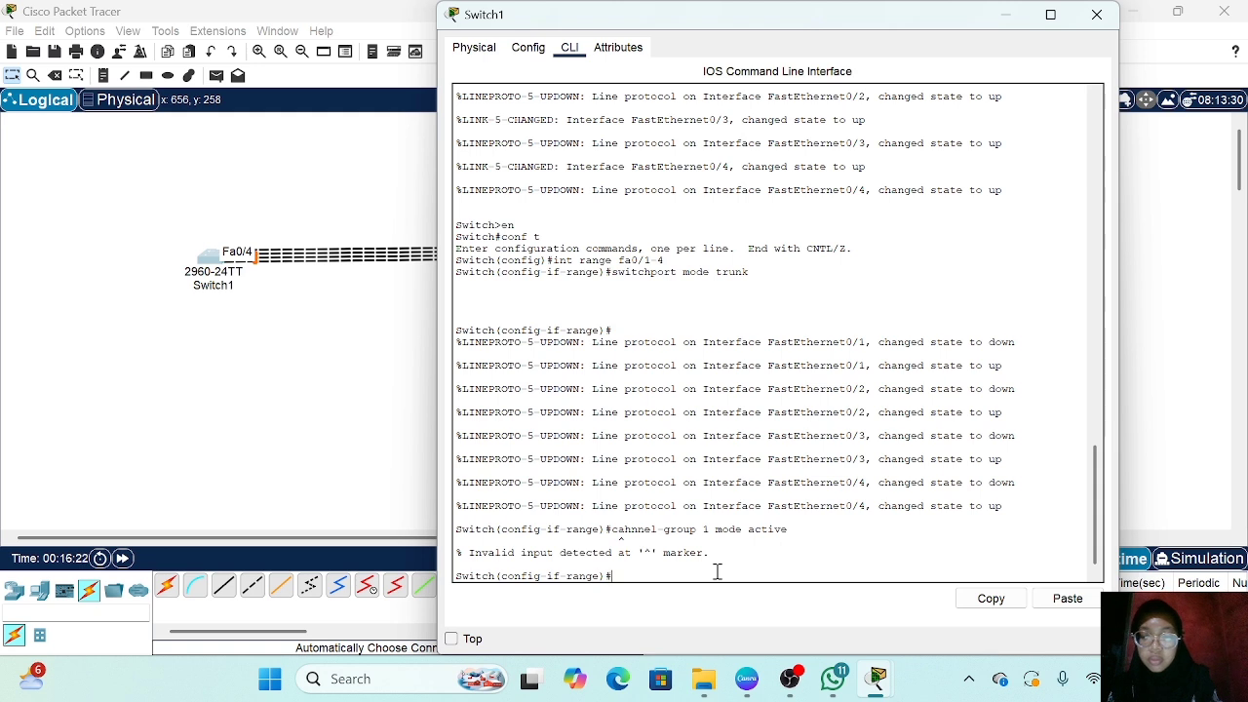
key(Up)
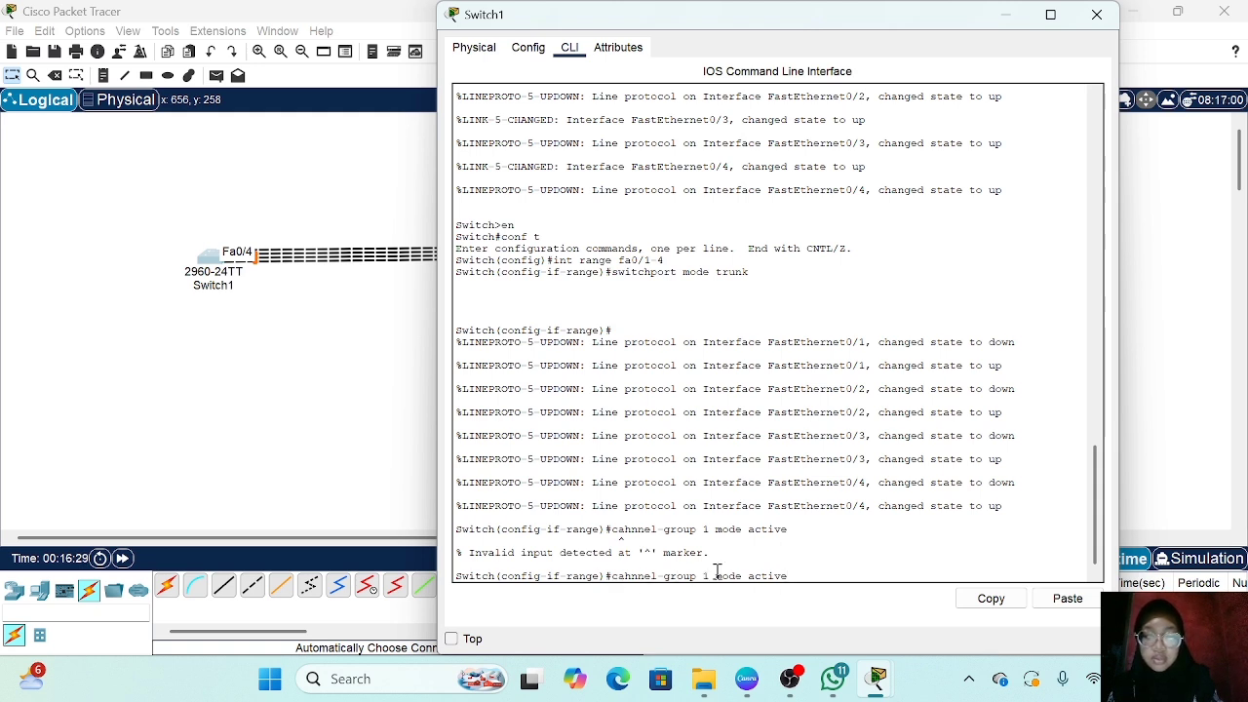
key(BackSpace)
text(a)
key(Return)
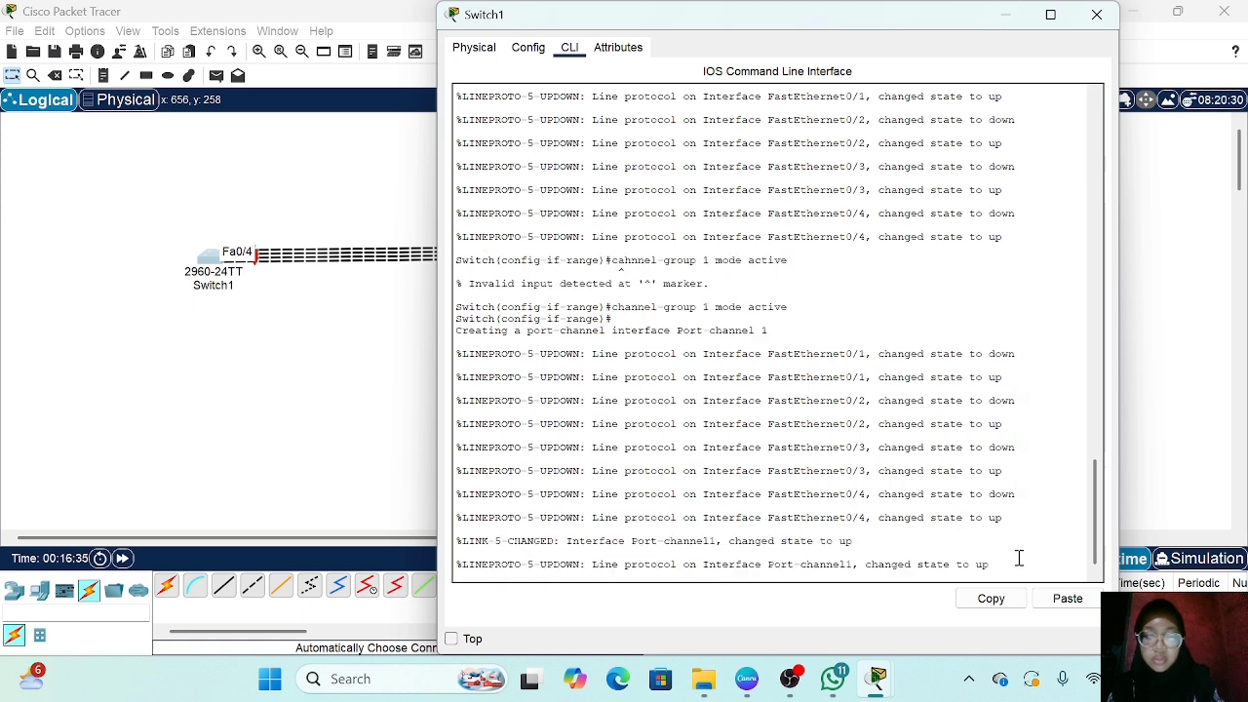
key(Return)
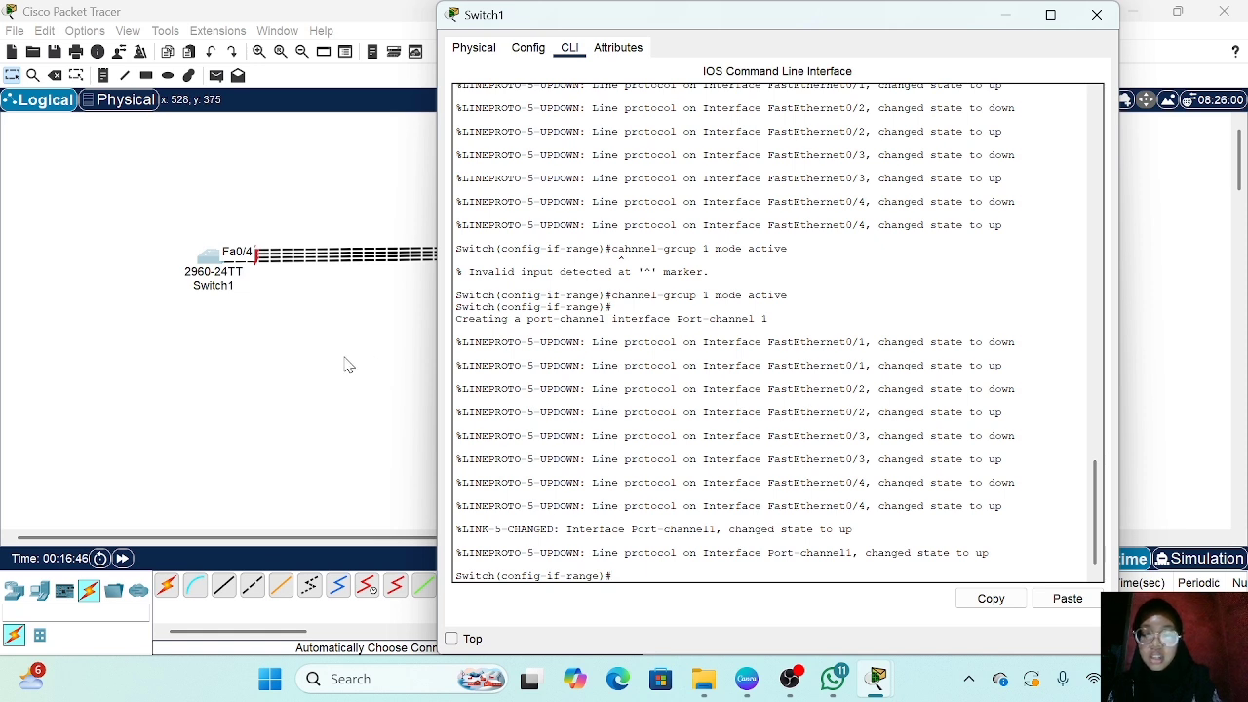
click(301, 442)
click(133, 561)
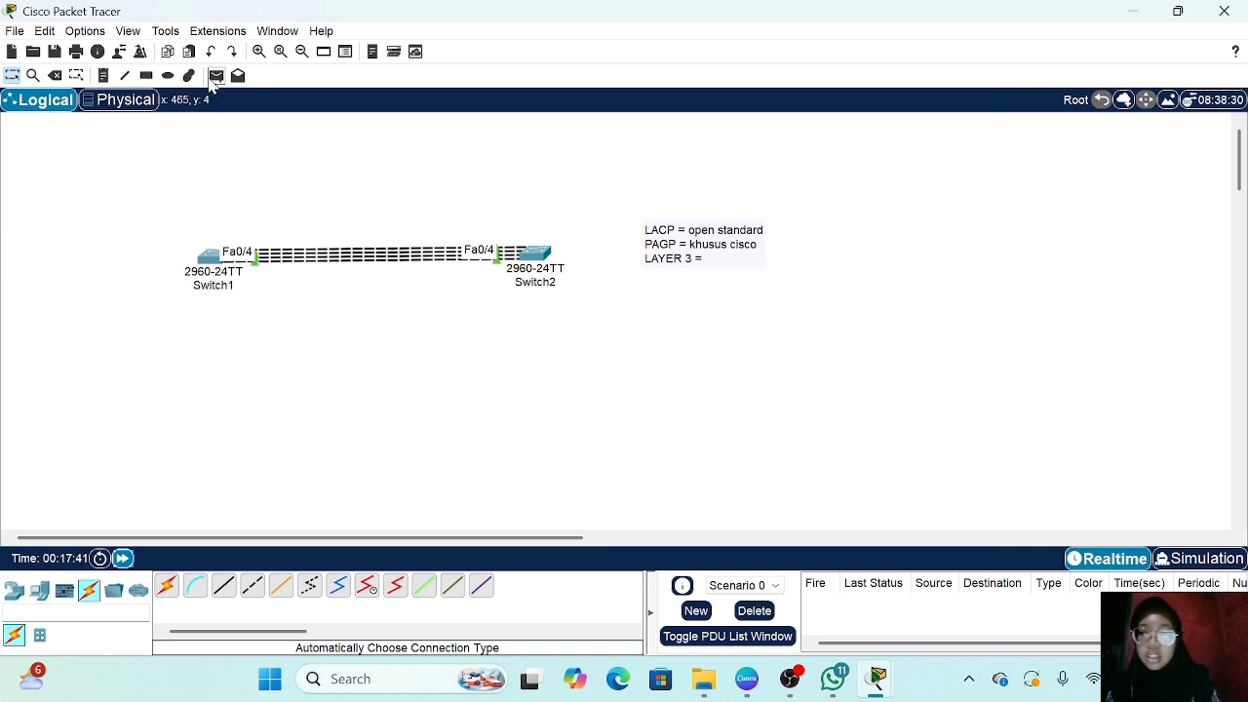
Step: Disable Always Show Port Labels in Logical Workspace in the preferences
click(92, 34)
click(115, 54)
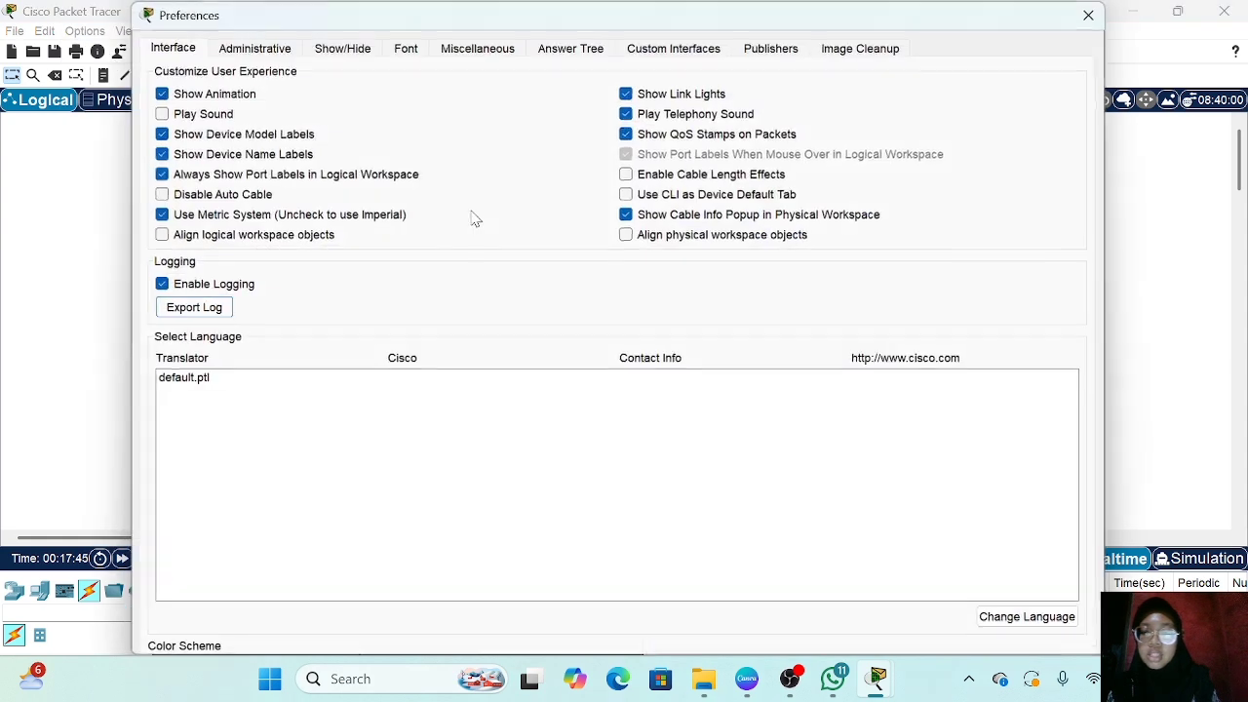
click(162, 174)
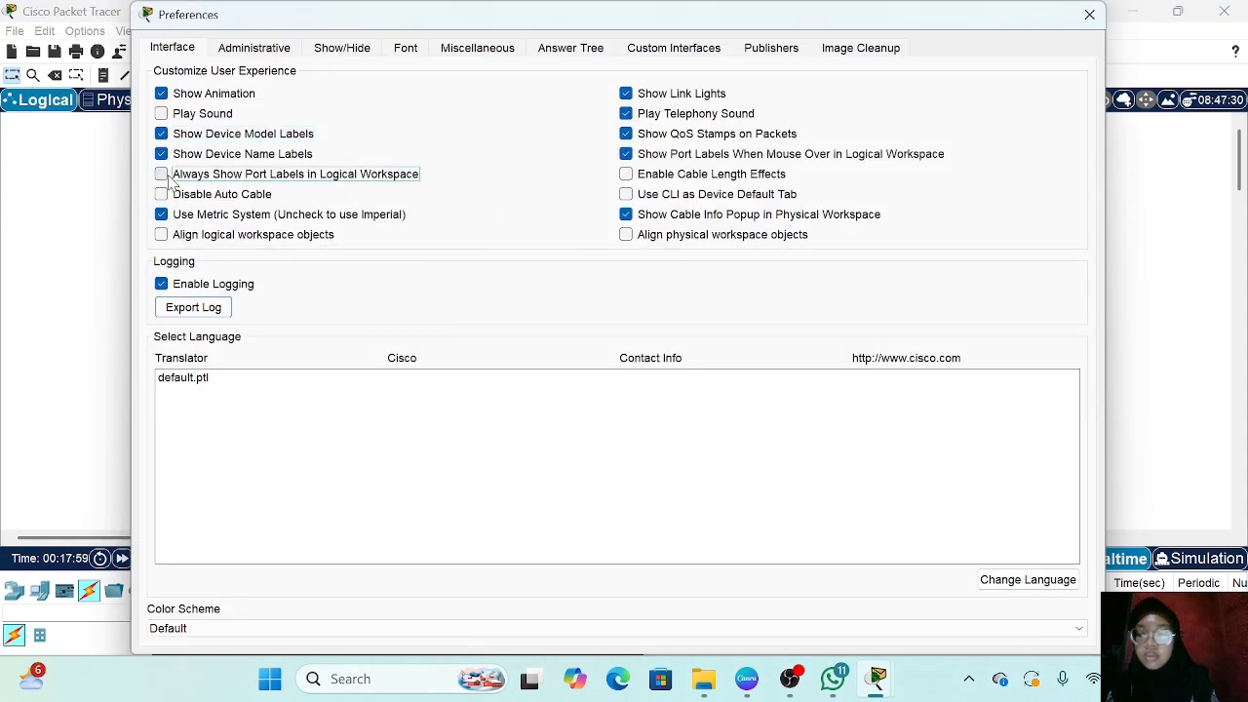
click(1092, 14)
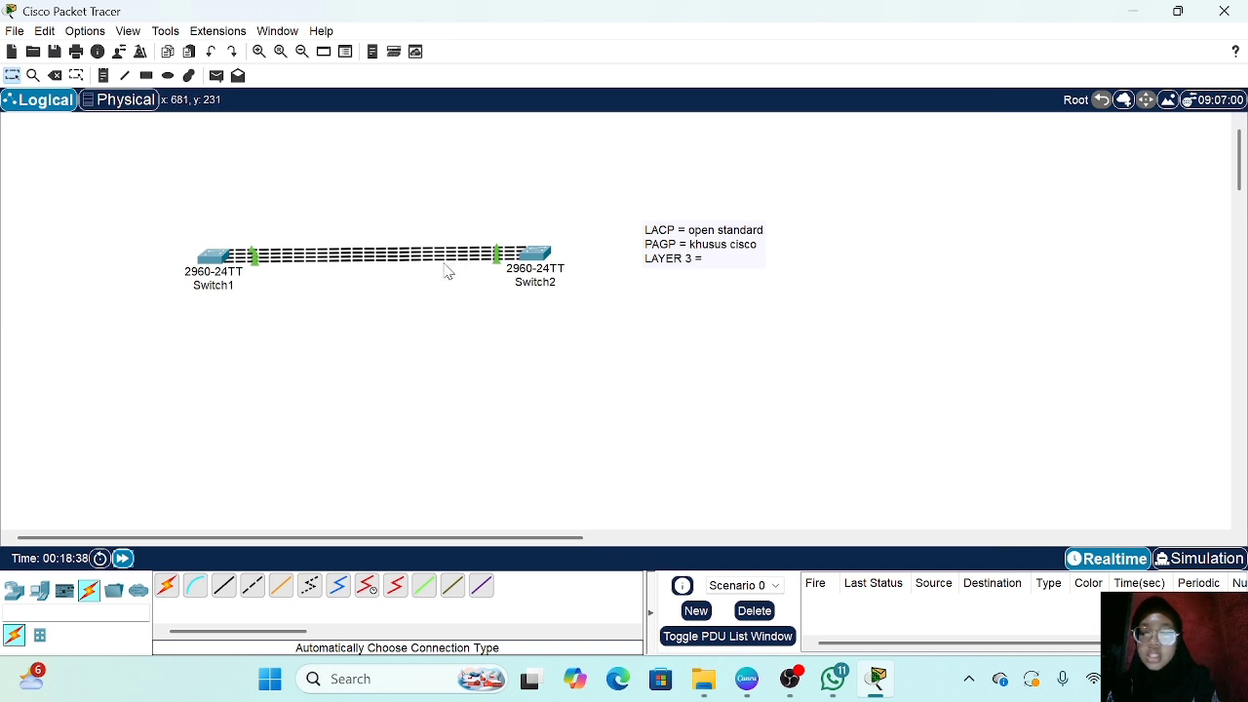
Step: Add a 3560-24PS multilayer switch to the right of Switch2 and move the protocol note up above it
click(14, 590)
click(252, 586)
click(653, 353)
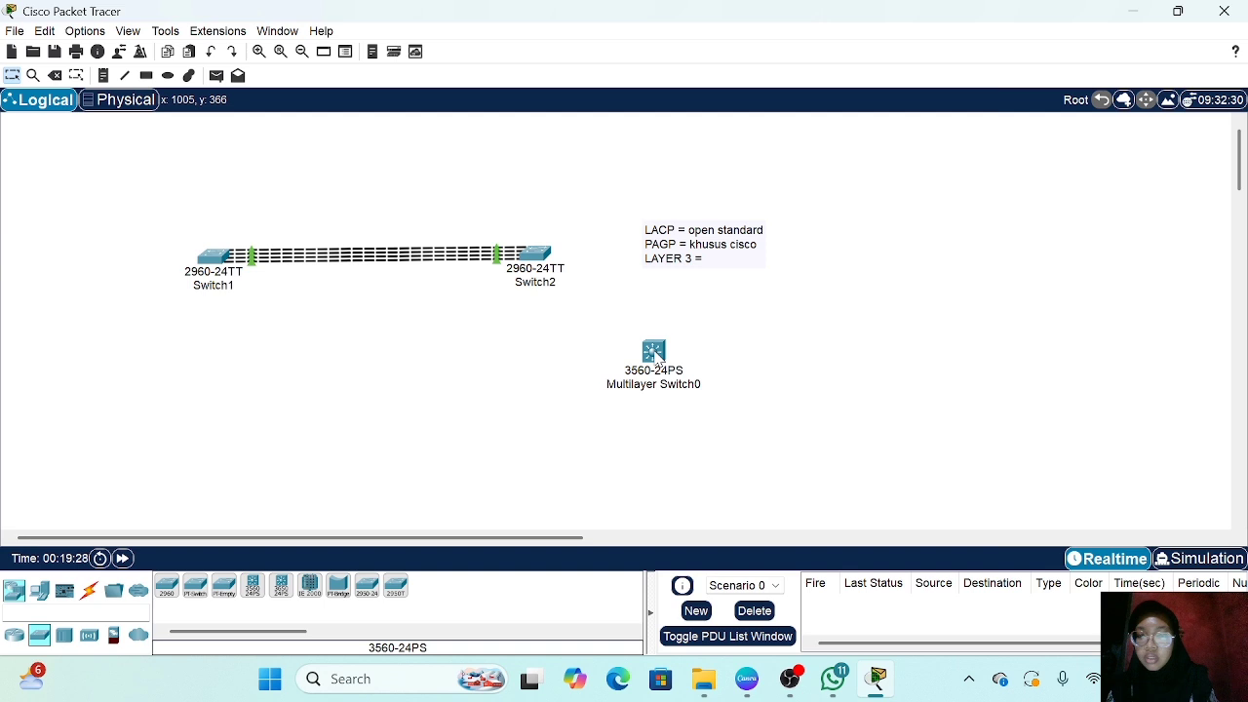
drag(653, 353, 676, 310)
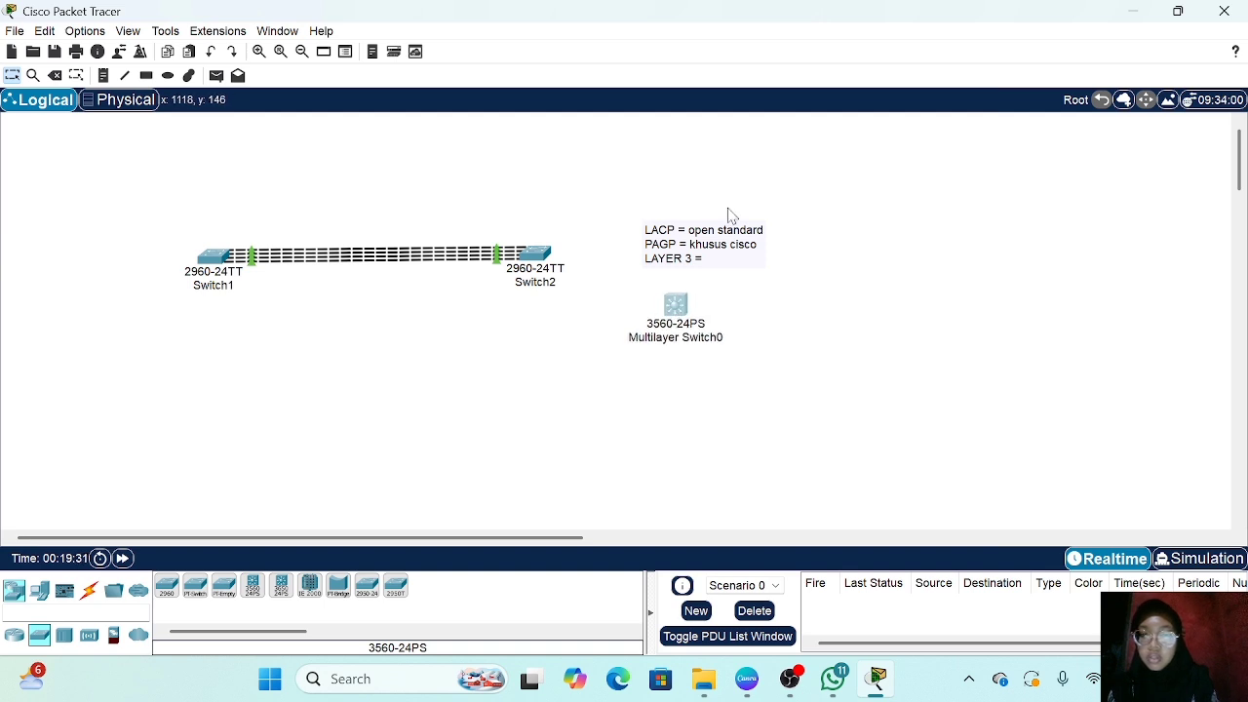
drag(724, 244, 709, 172)
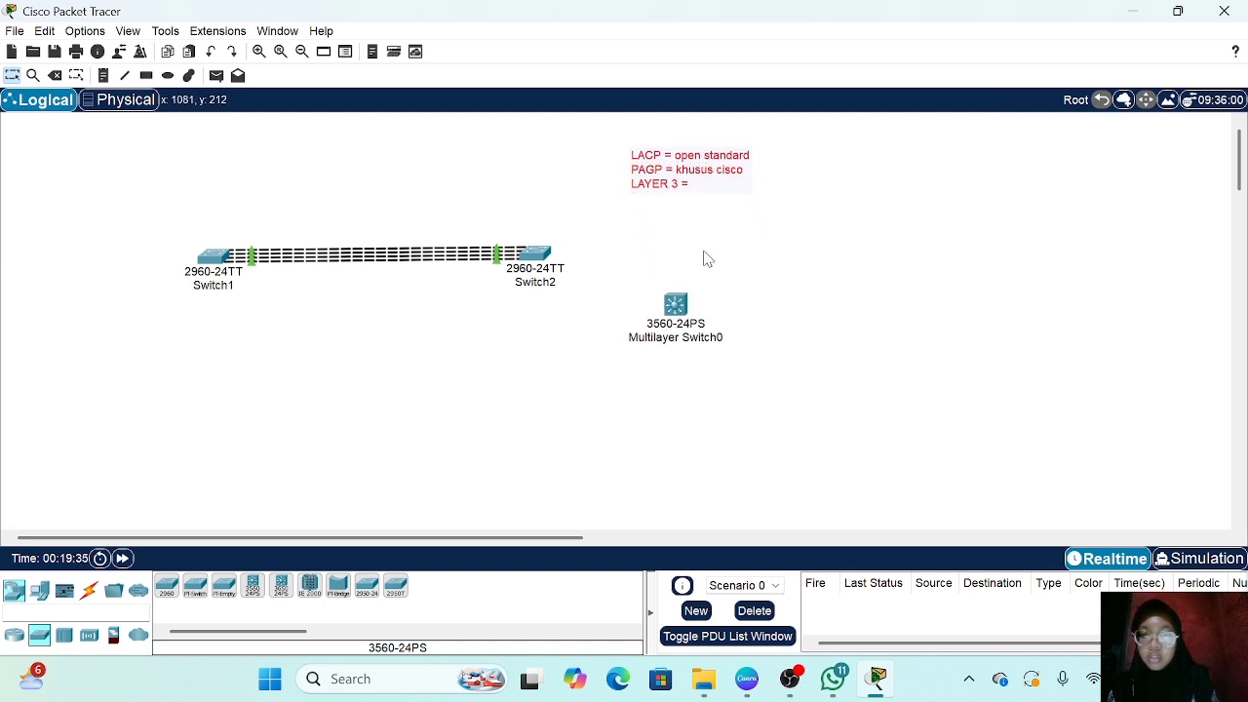
drag(692, 311, 755, 249)
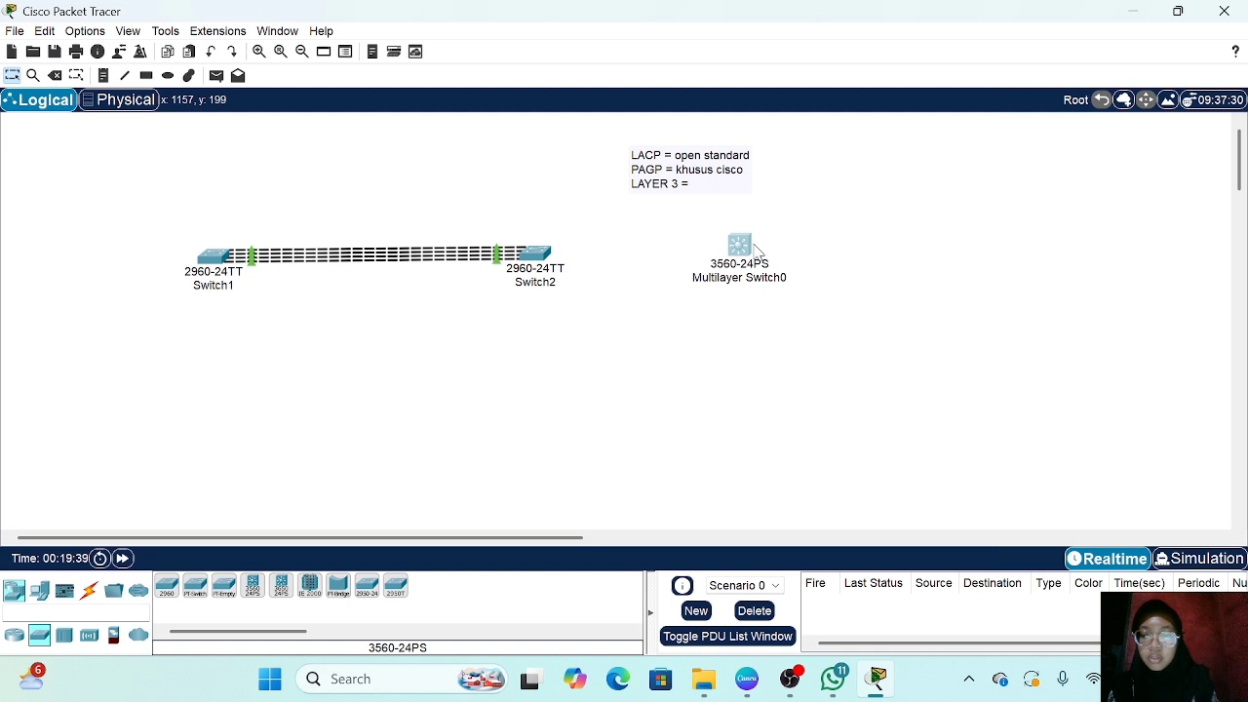
Step: Rename the 3560-24PS switch as Multilayer Switch1
click(781, 284)
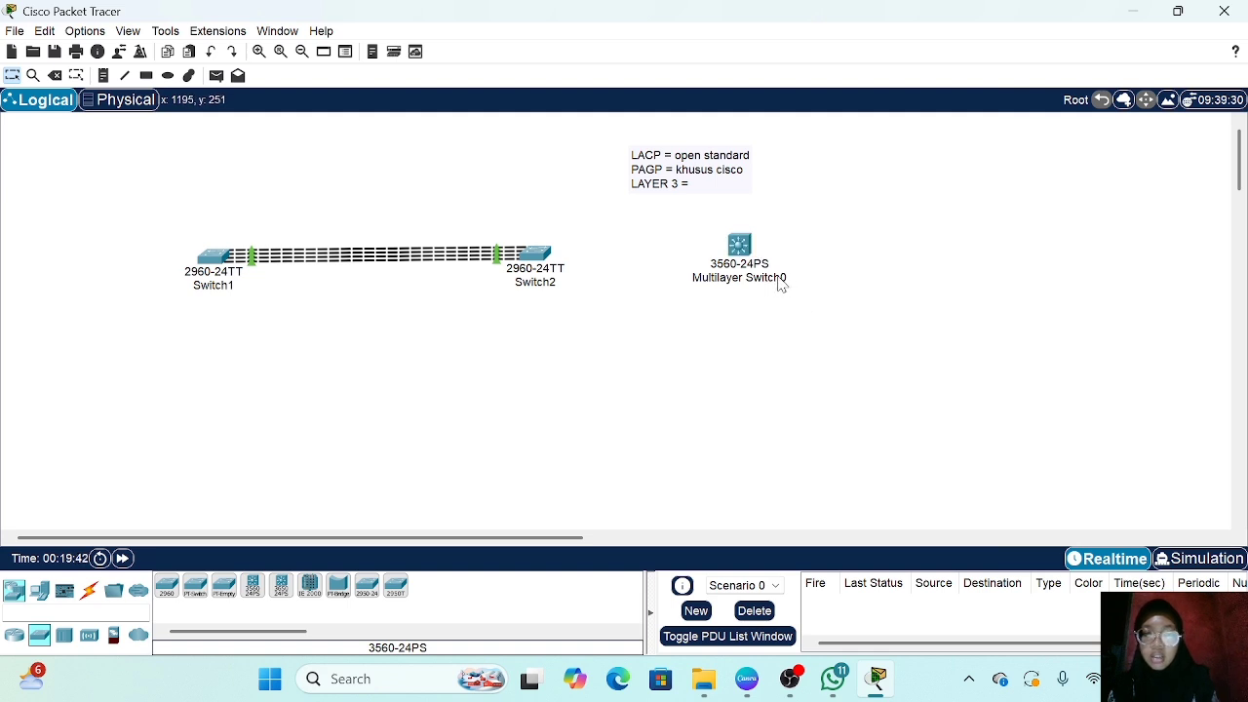
click(772, 281)
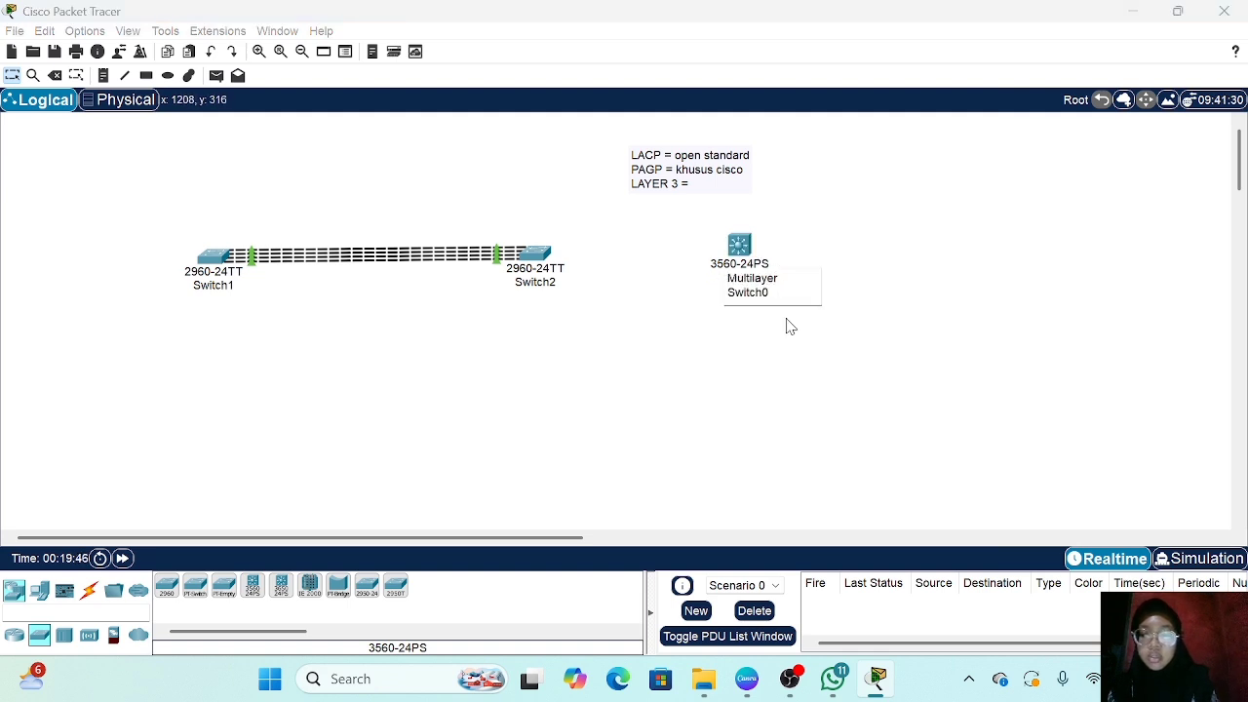
click(777, 293)
key(BackSpace)
text(1)
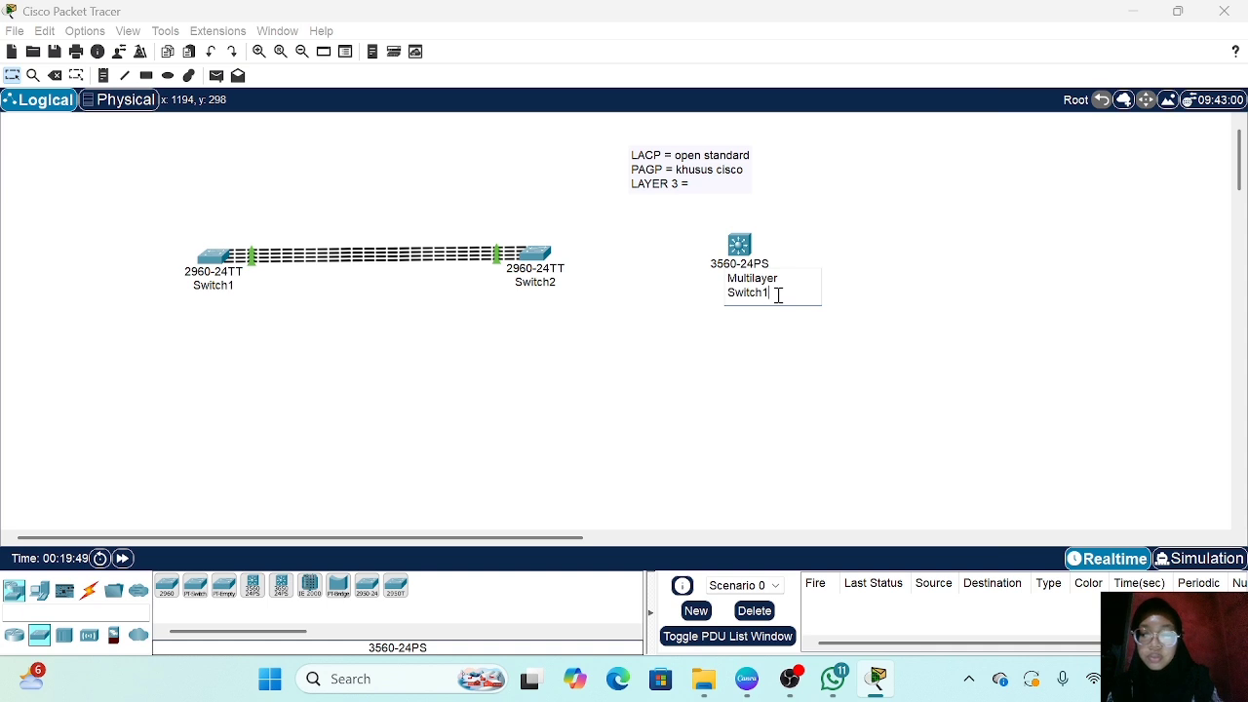
Step: Move Multilayer Switch1 slightly closer to Switch2 and link the two switches with an automatically chosen cable
click(725, 349)
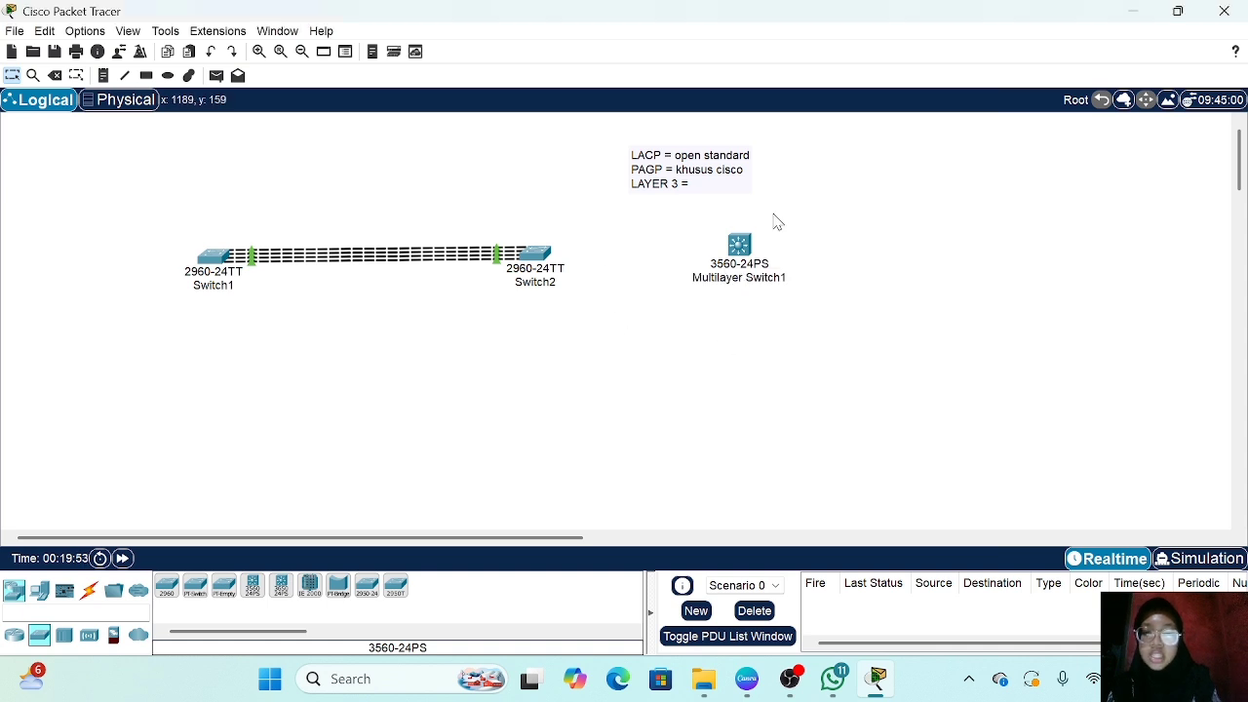
drag(741, 246, 713, 245)
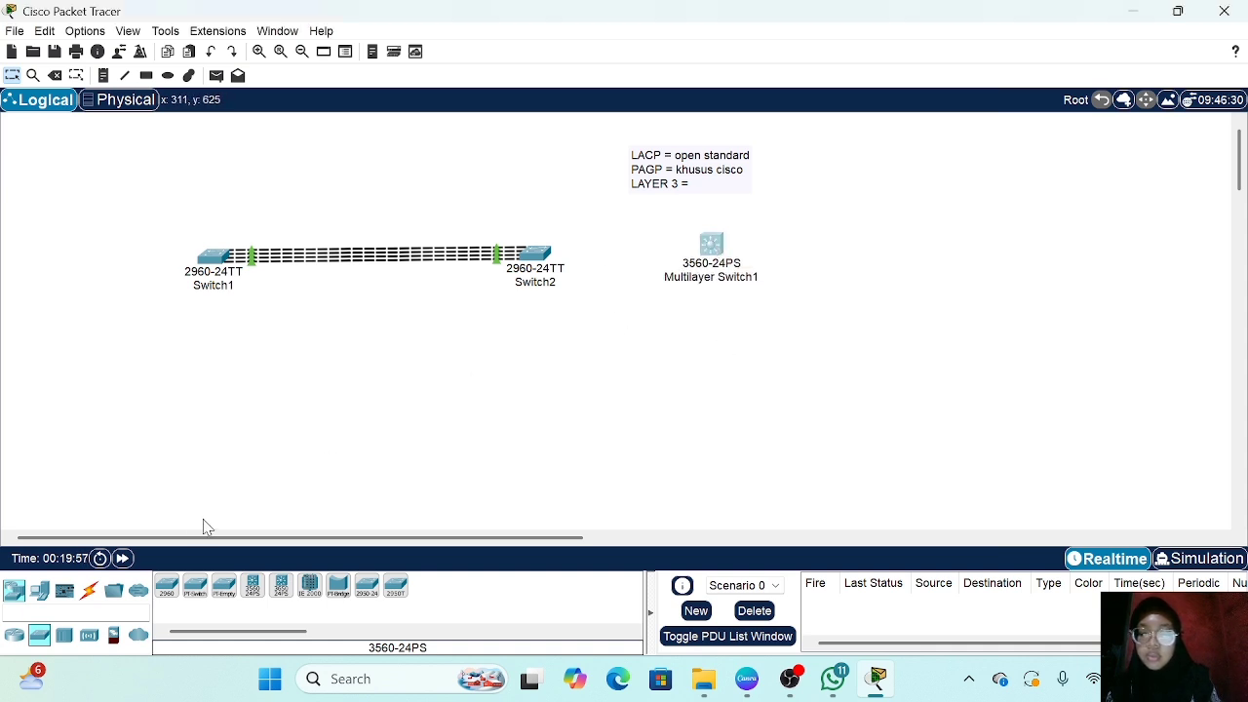
click(89, 590)
click(166, 585)
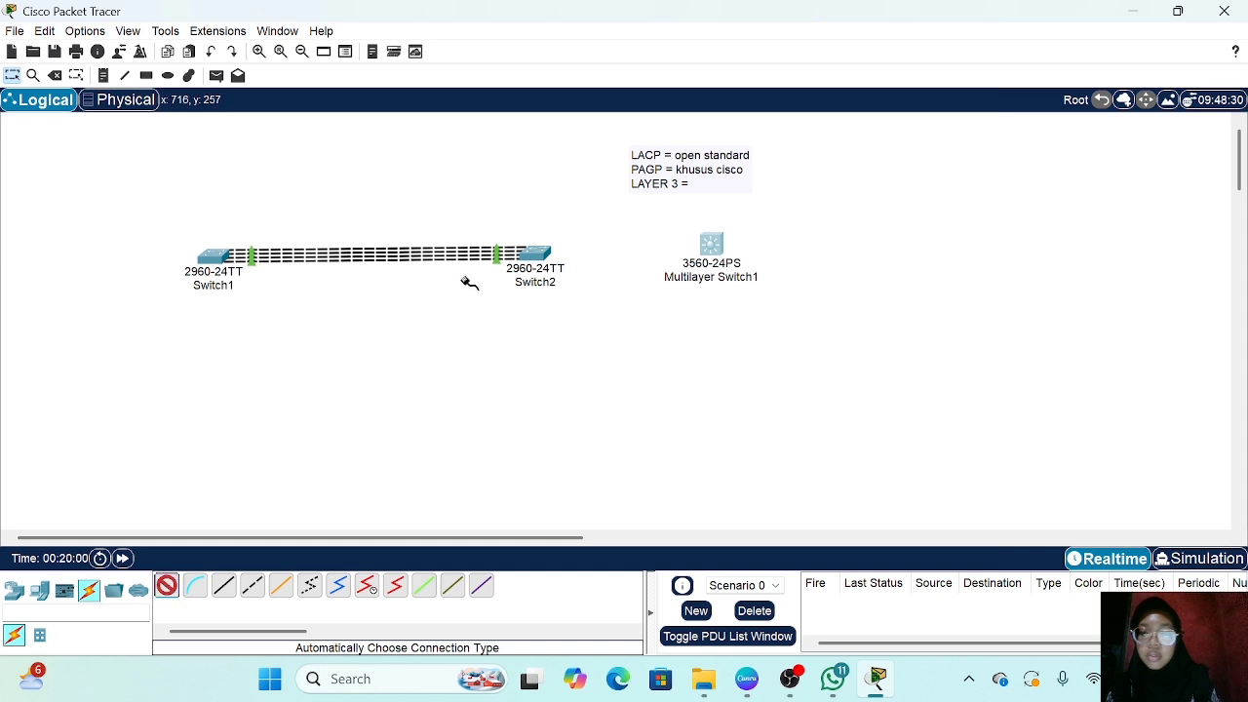
click(536, 252)
click(715, 247)
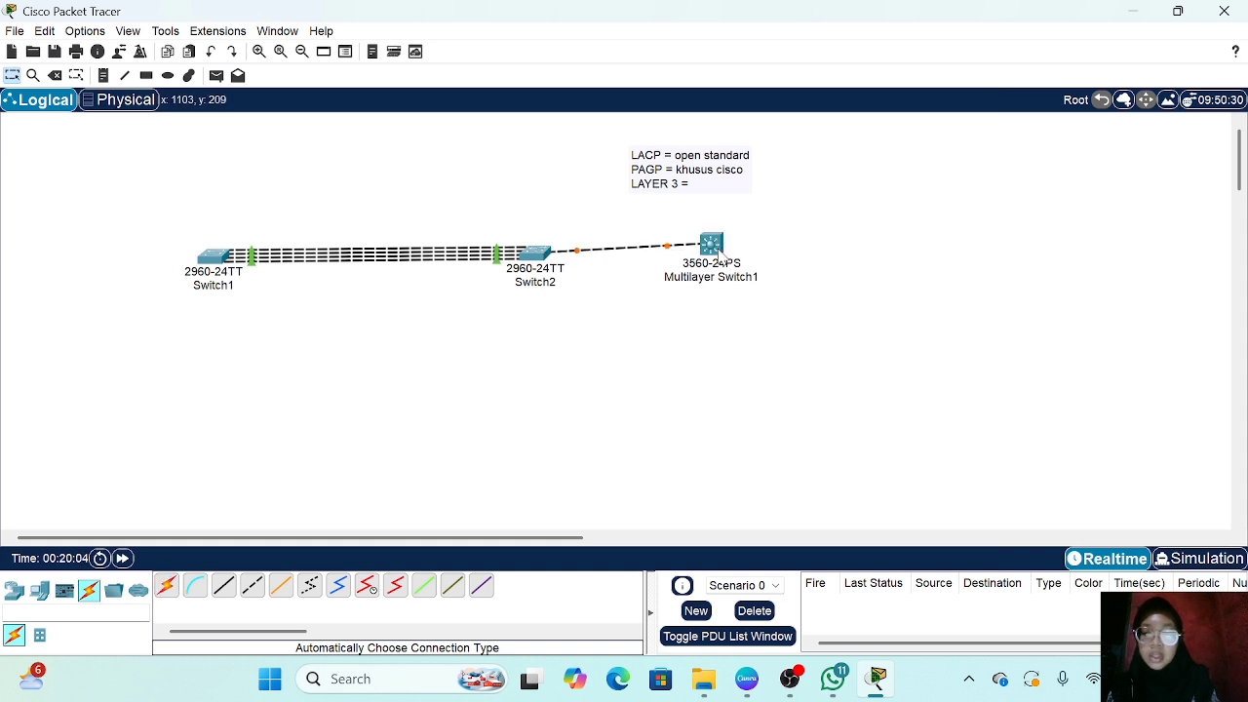
Step: Add two more automatically chosen cables between Switch2 and Multilayer Switch1, and move the multilayer switch farther away from Switch2
click(166, 585)
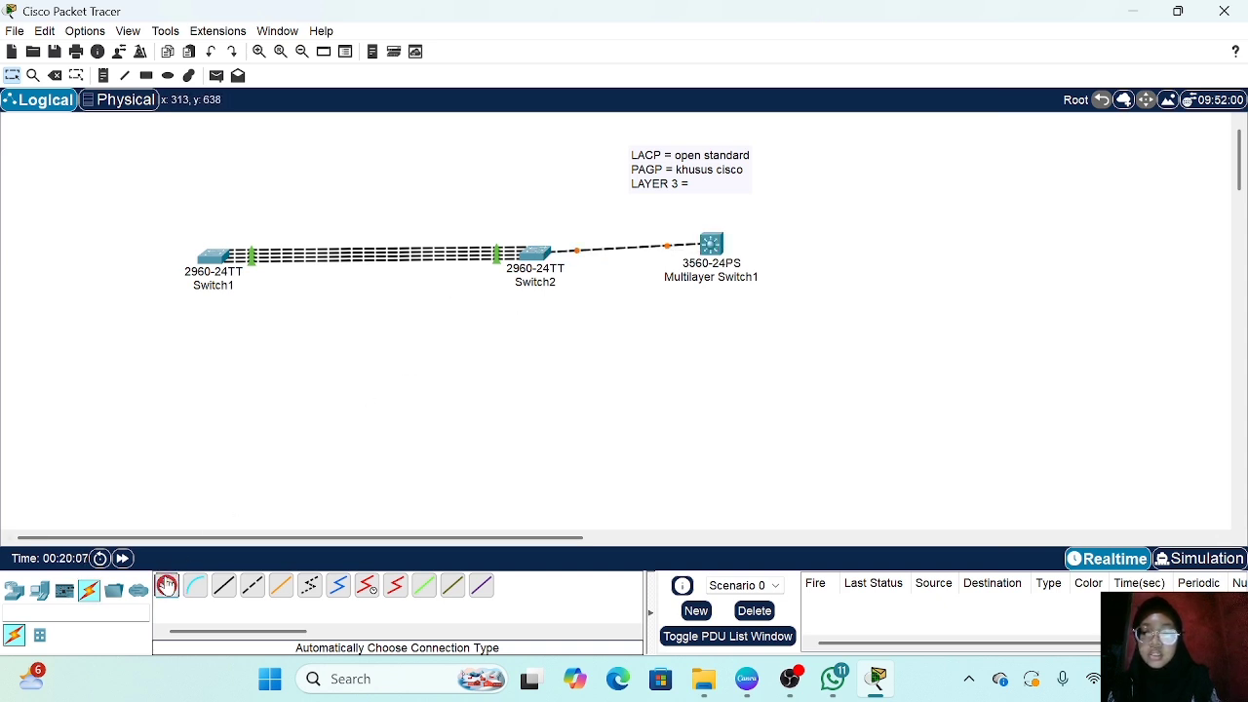
click(536, 251)
click(713, 244)
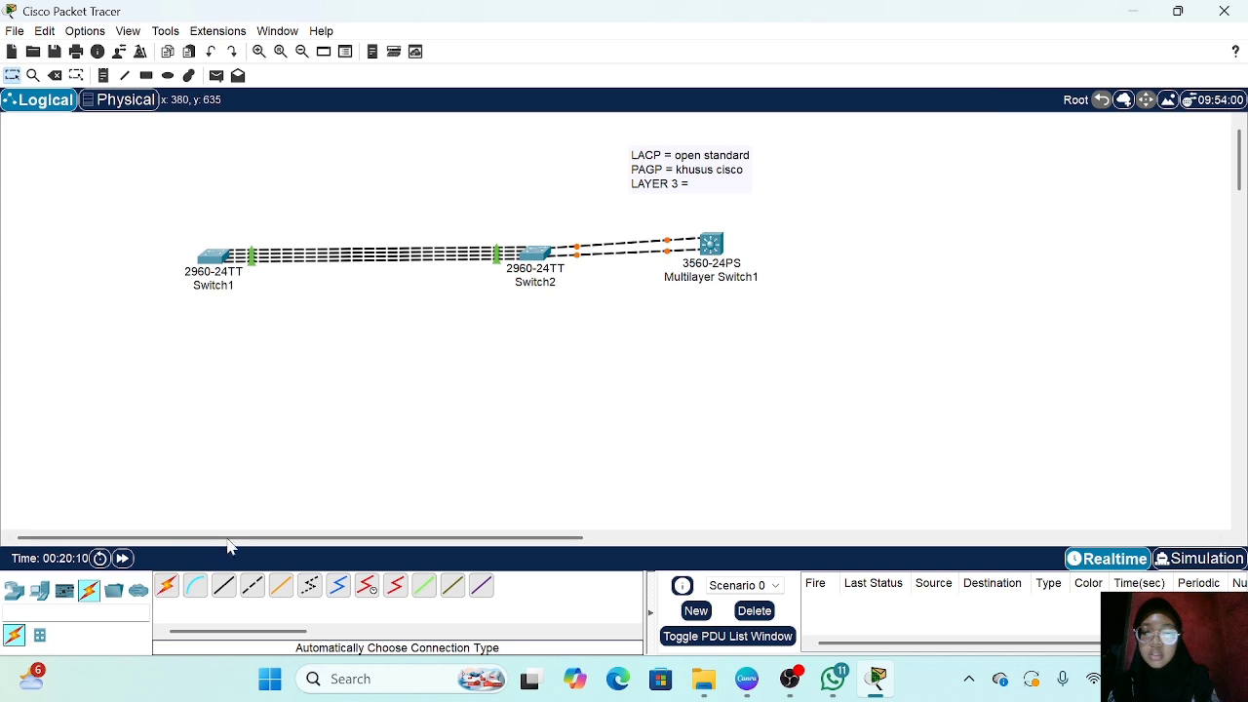
click(167, 585)
click(534, 252)
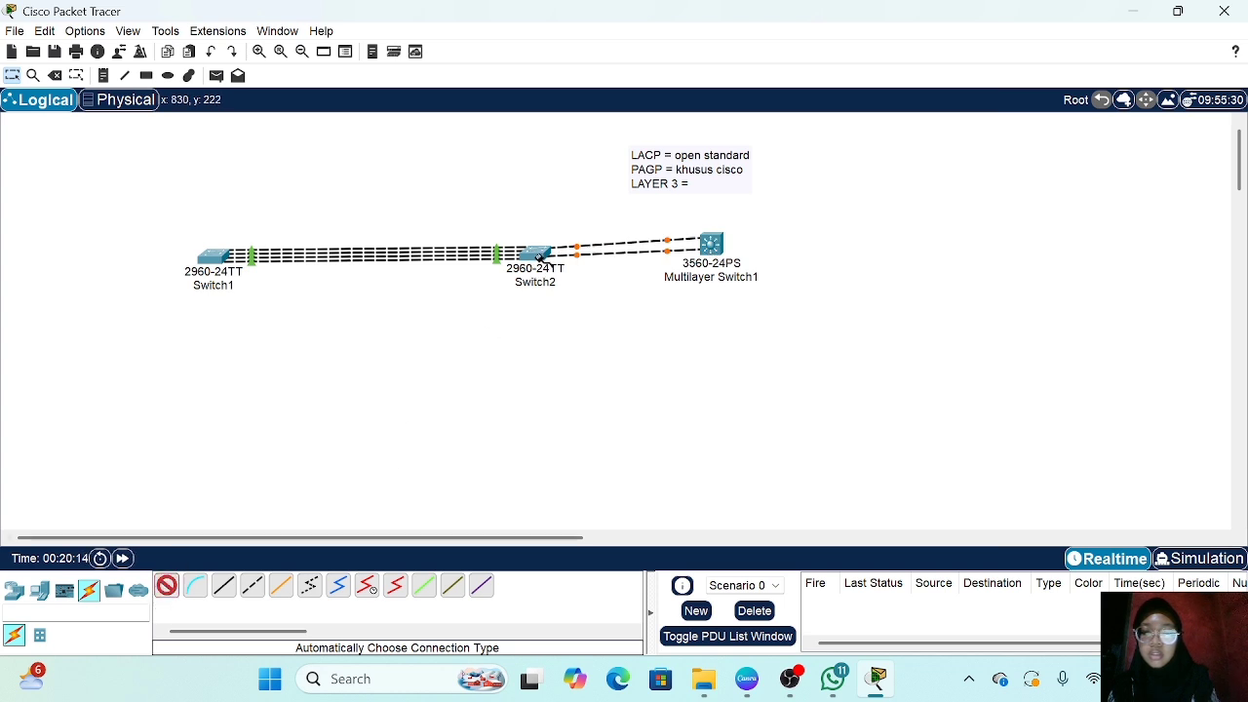
click(714, 245)
drag(714, 245, 785, 257)
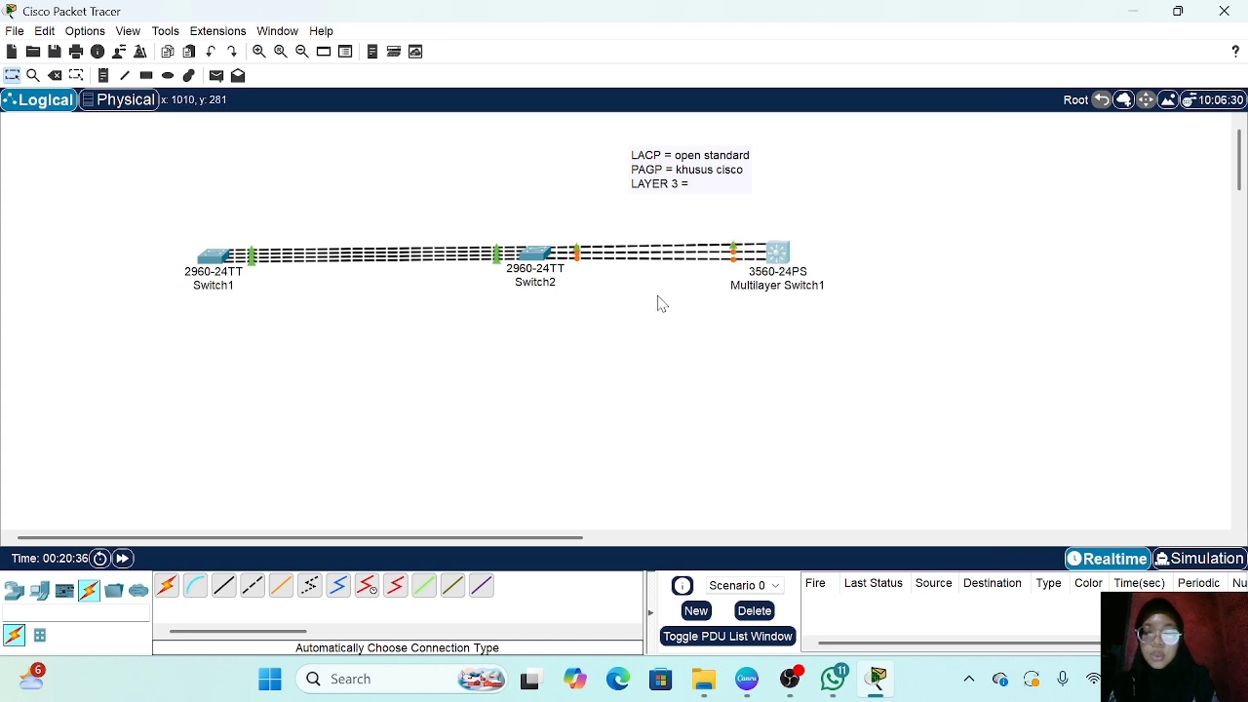
Step: On Switch2, configure interface range fa0/5-7 as trunk ports with switchport mode trunk
click(536, 256)
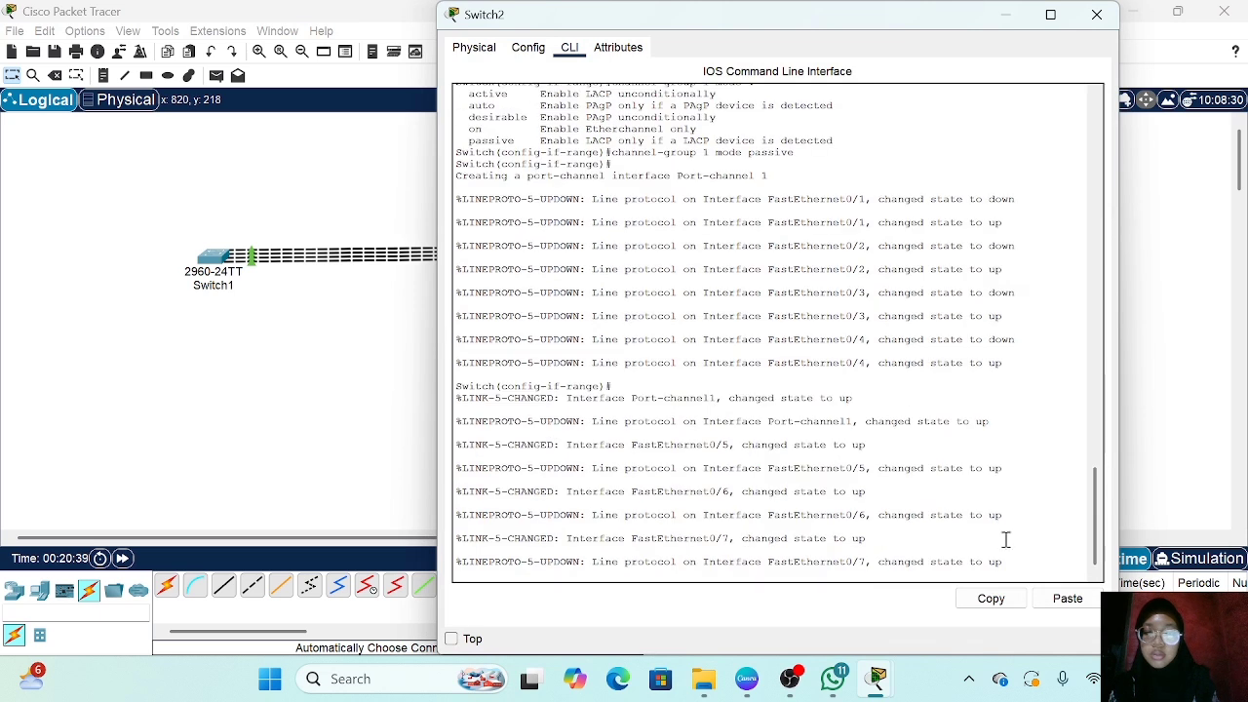
key(Return)
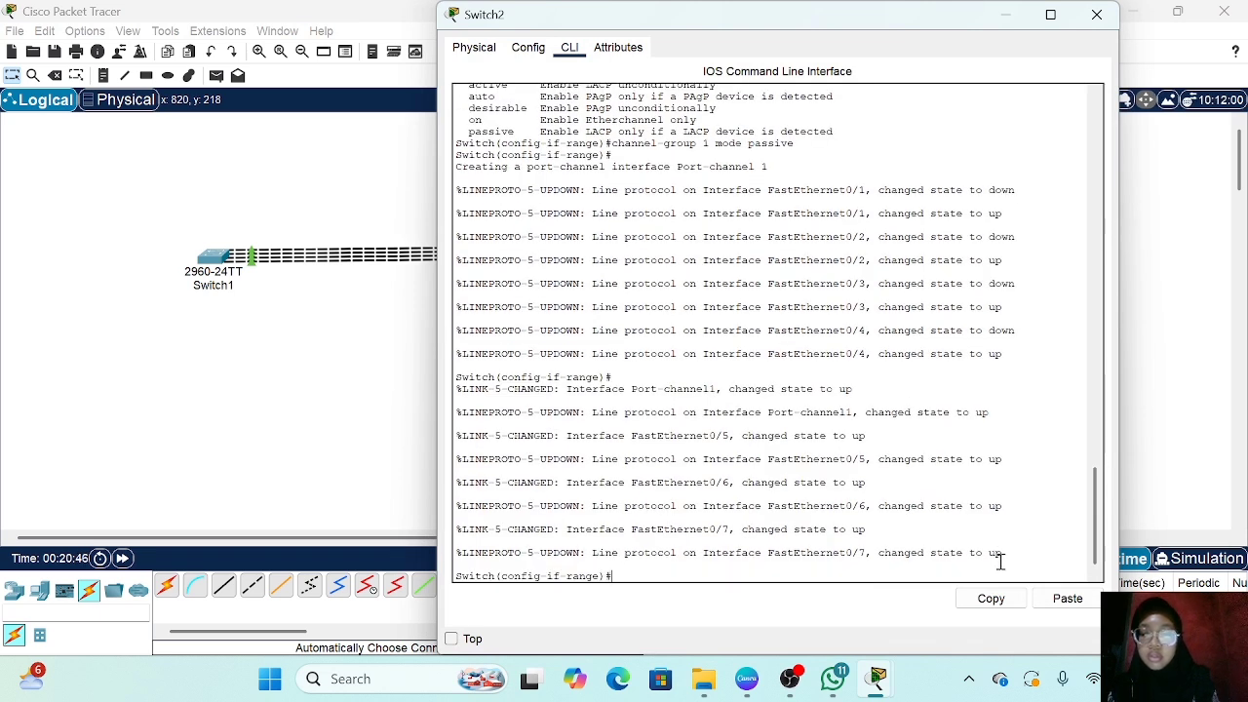
text(ex)
key(Return)
text(itch(config)#i)
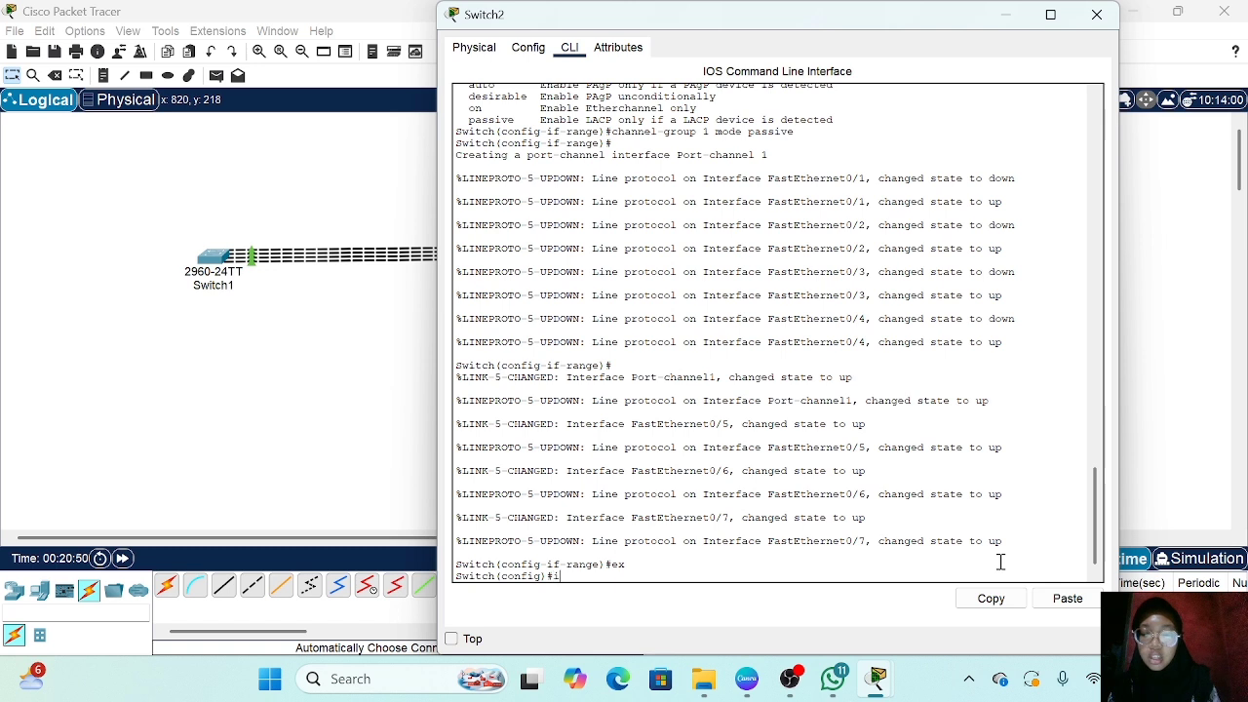
text(nt range fa)
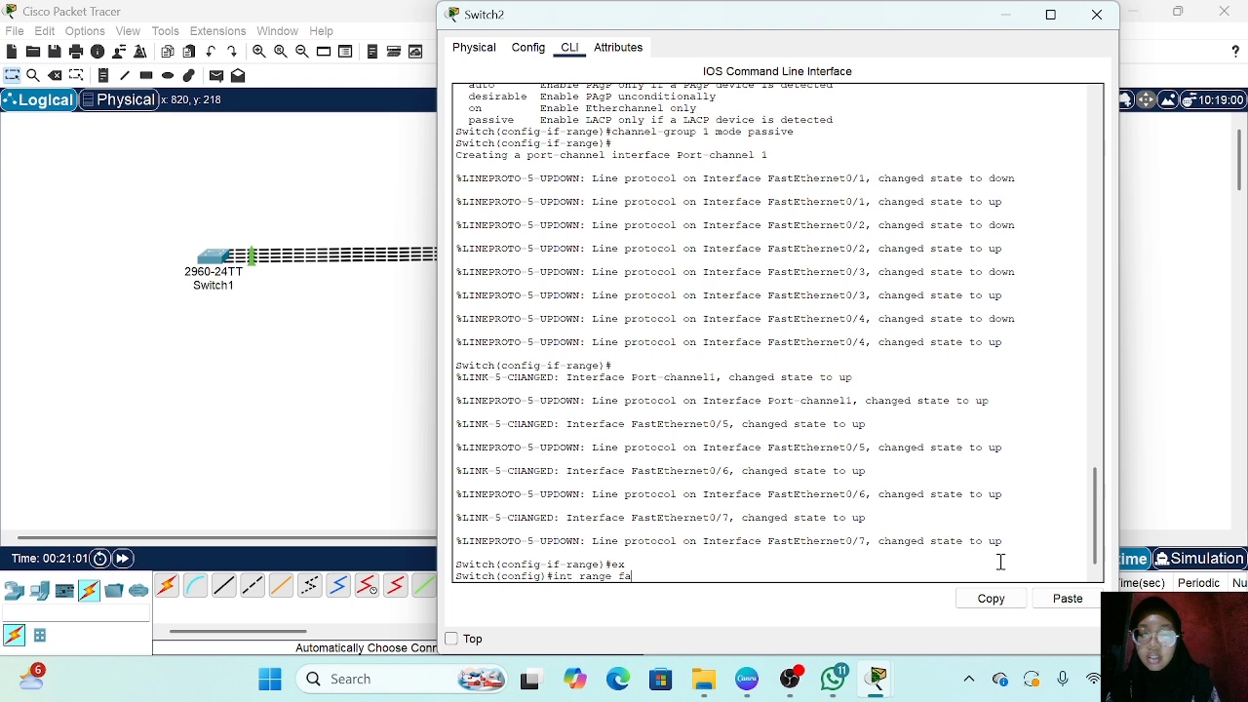
text(0/5-7)
key(Return)
text(switchport mode trunk)
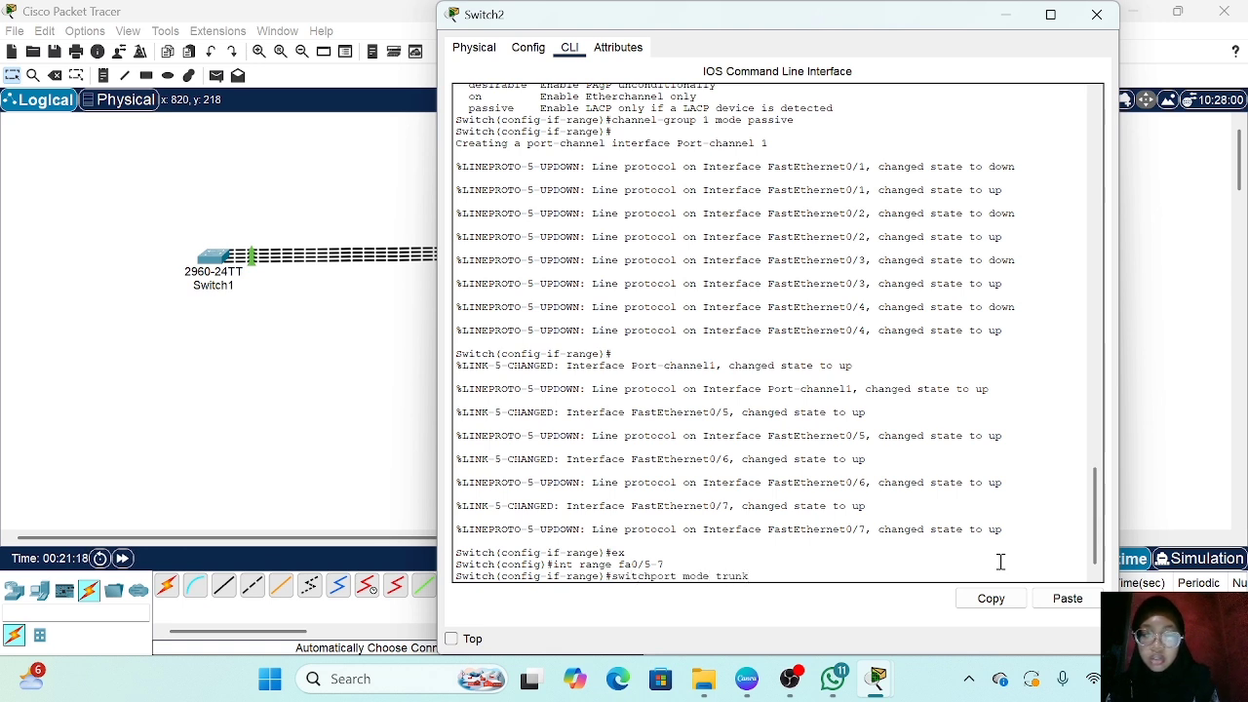
key(Return)
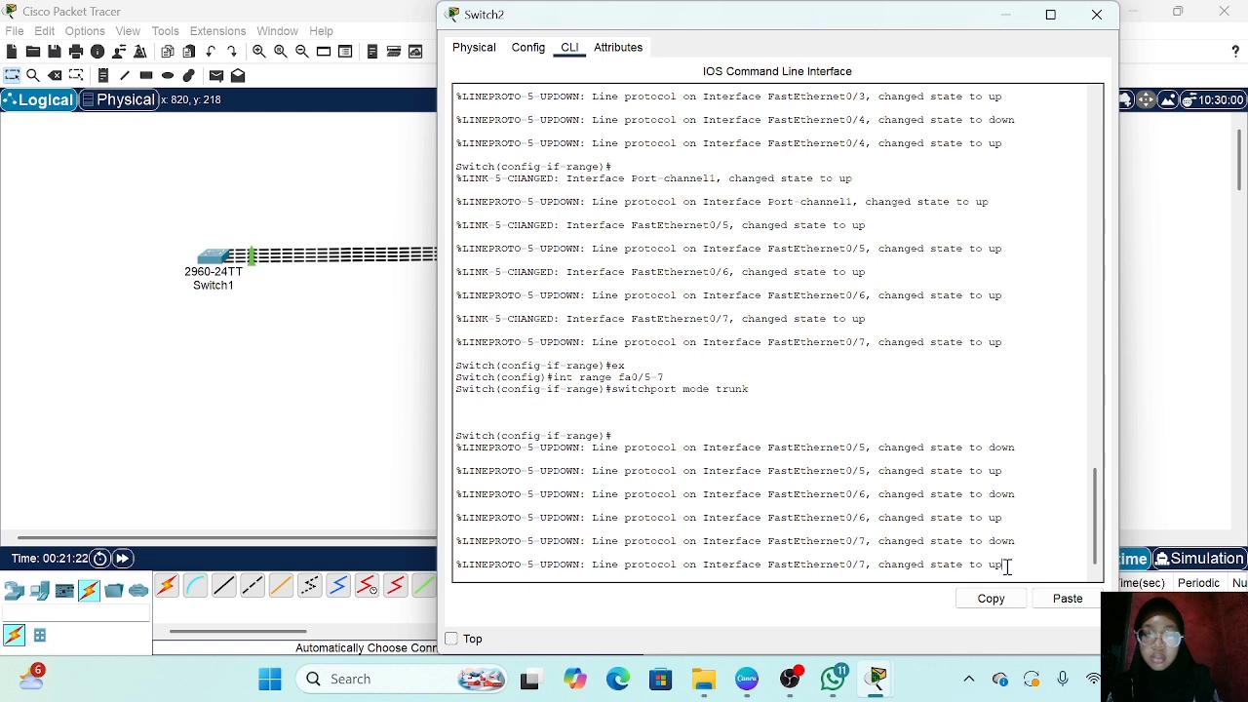
key(Return)
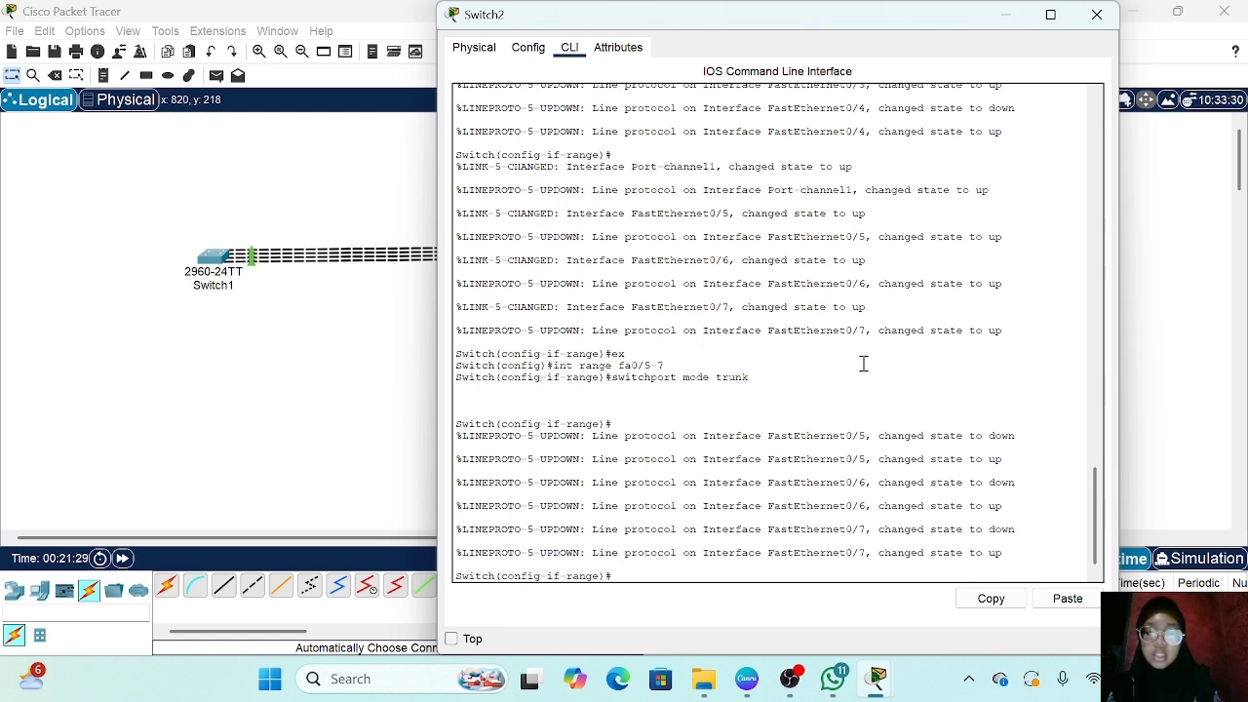
click(323, 423)
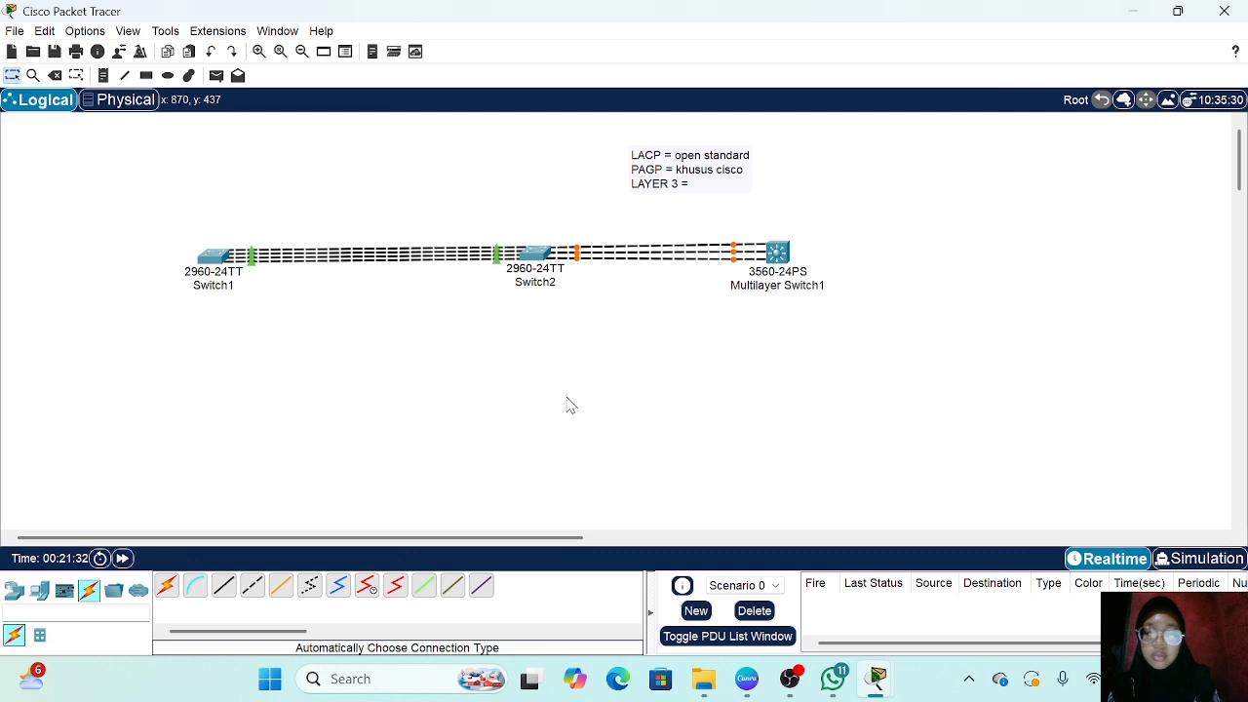
Step: Open Multilayer Switch1's command line and answer no to the initial configuration dialog
click(778, 257)
click(569, 46)
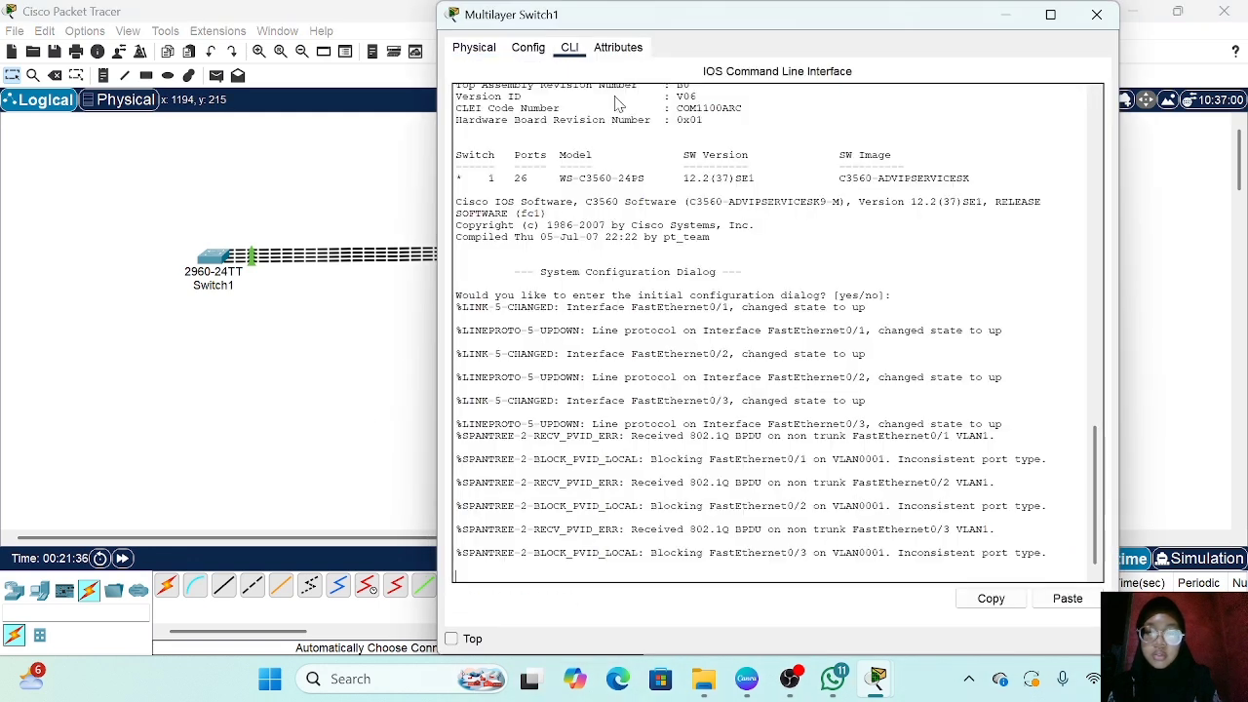
click(1058, 553)
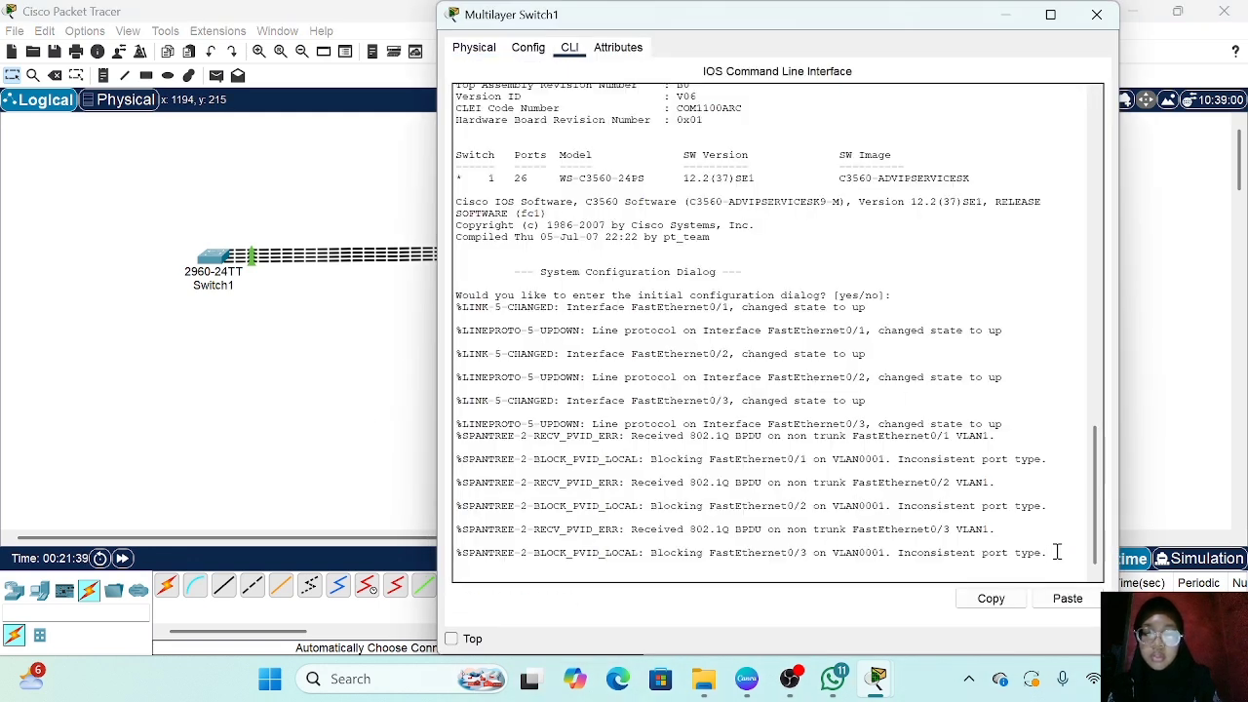
key(Return)
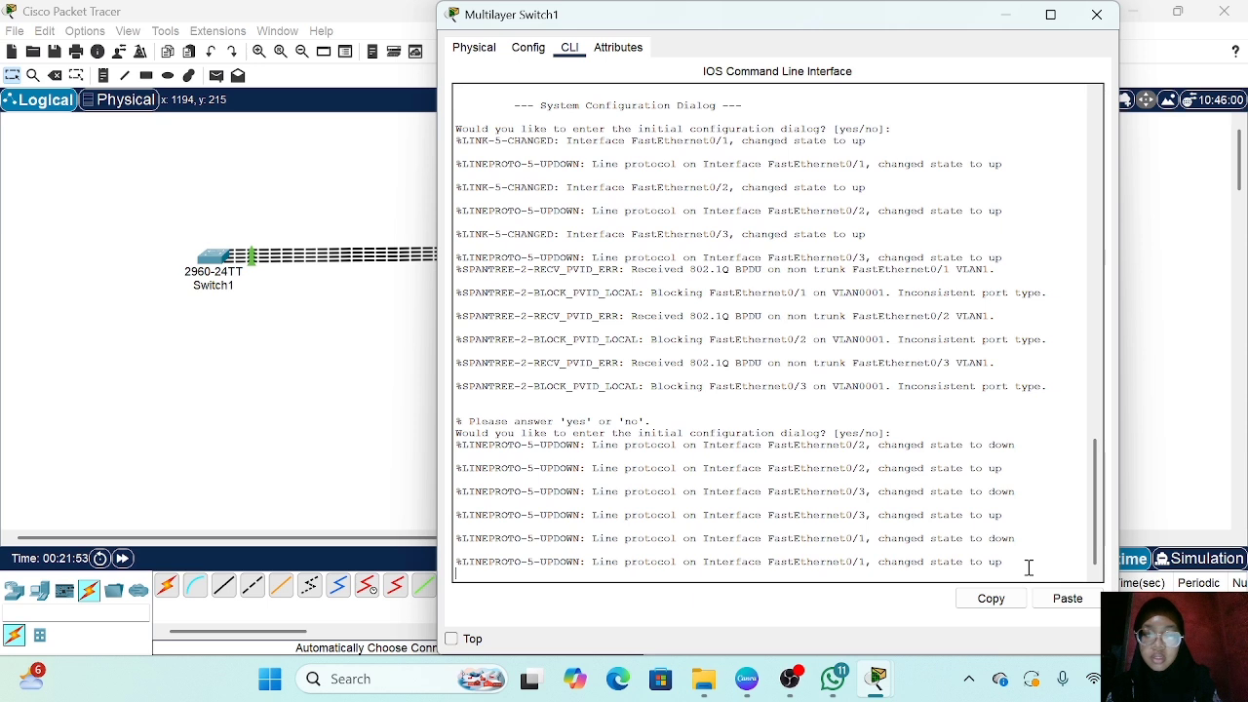
key(Return)
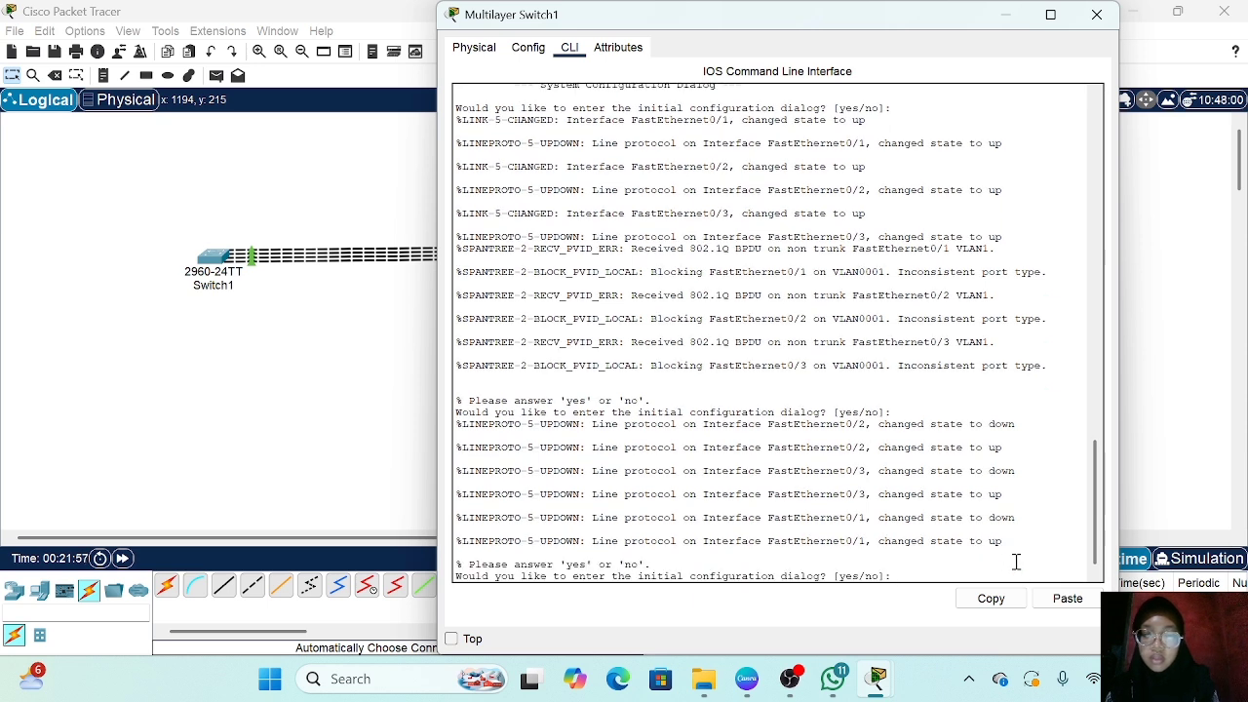
key(Return)
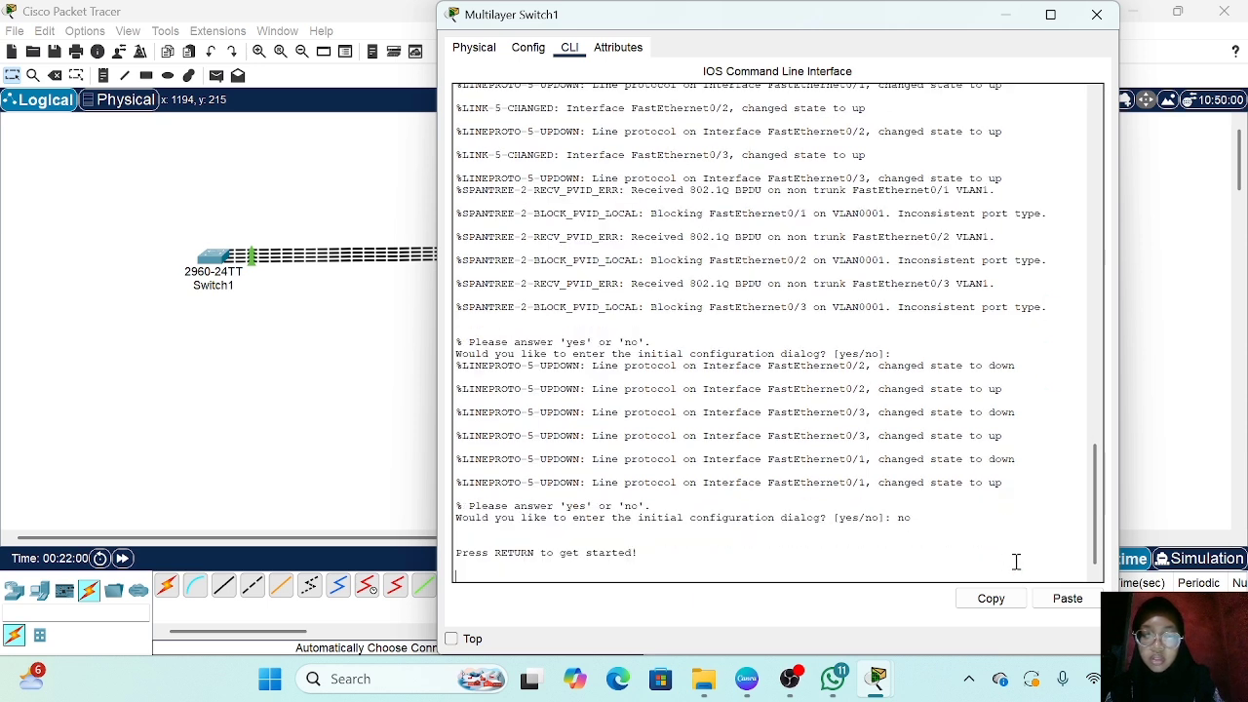
key(Return)
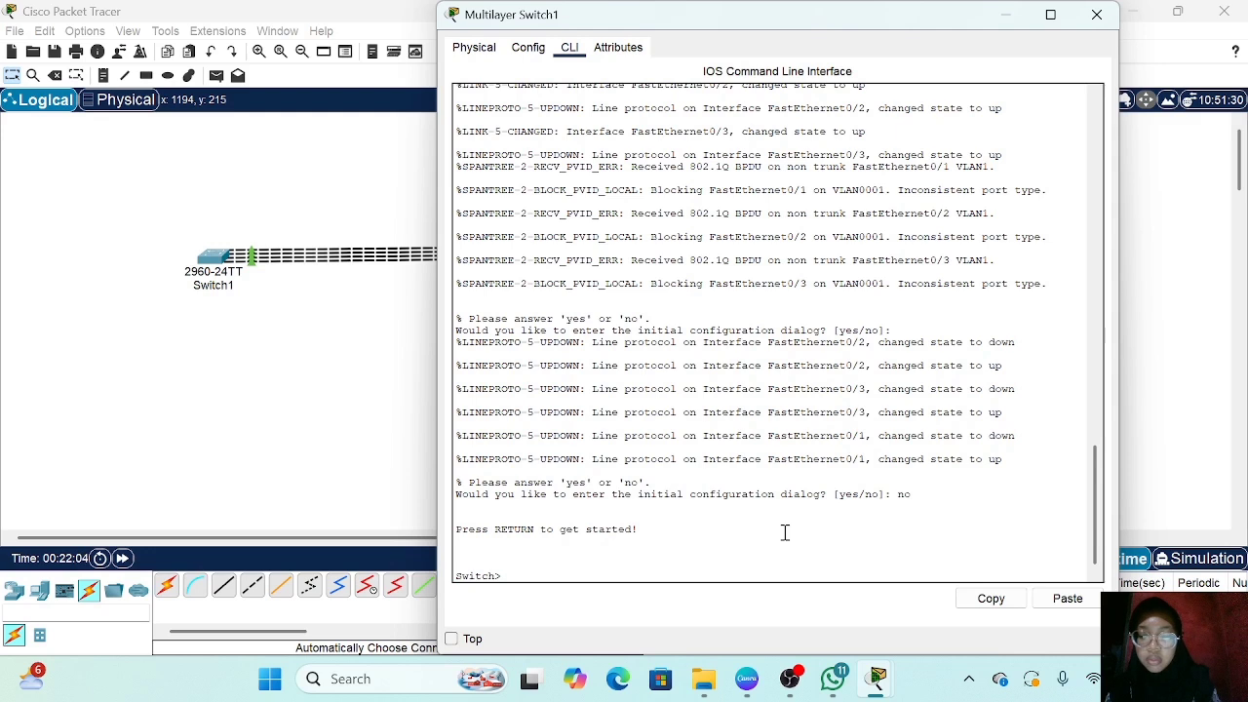
Step: Enter privileged mode and global configuration mode on Multilayer Switch1 with en and conf t
text(en)
key(Return)
text(conf t)
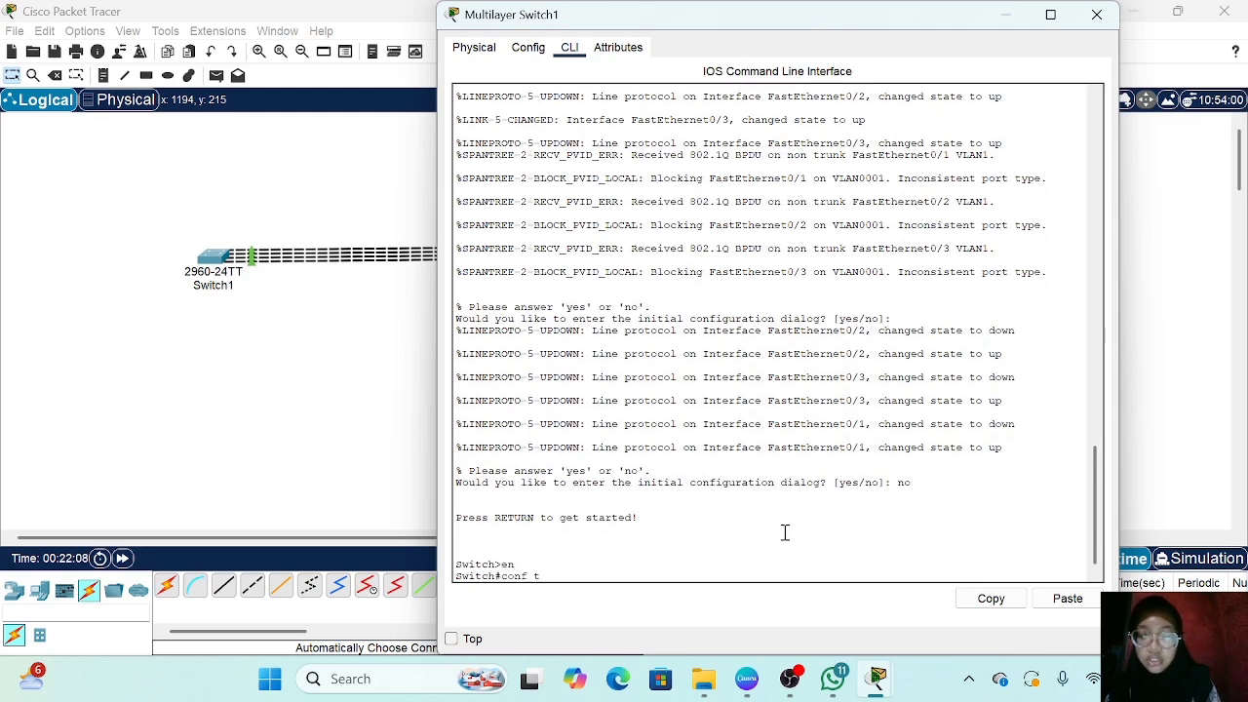
key(Return)
Step: Enter interface range configuration for fa0/1-3 on Multilayer Switch1 with int range fa0/1-3
text(i)
text(nt f)
text( range fa0/1-3)
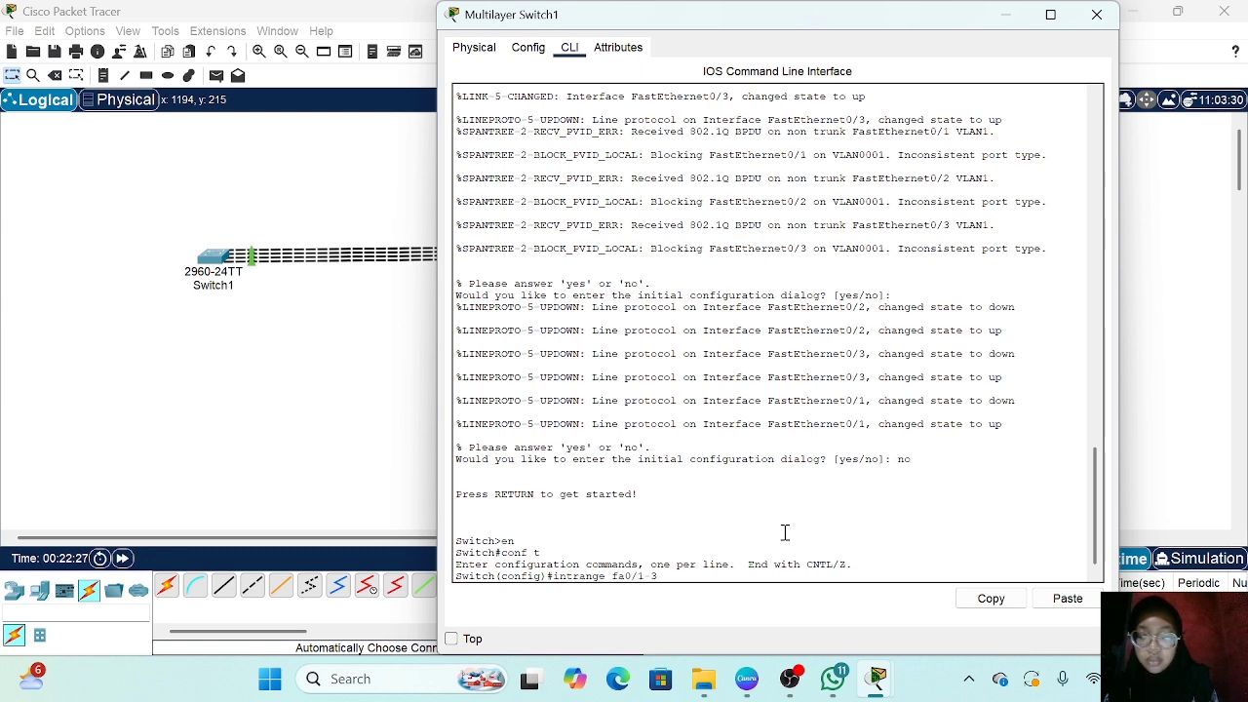
key(Return)
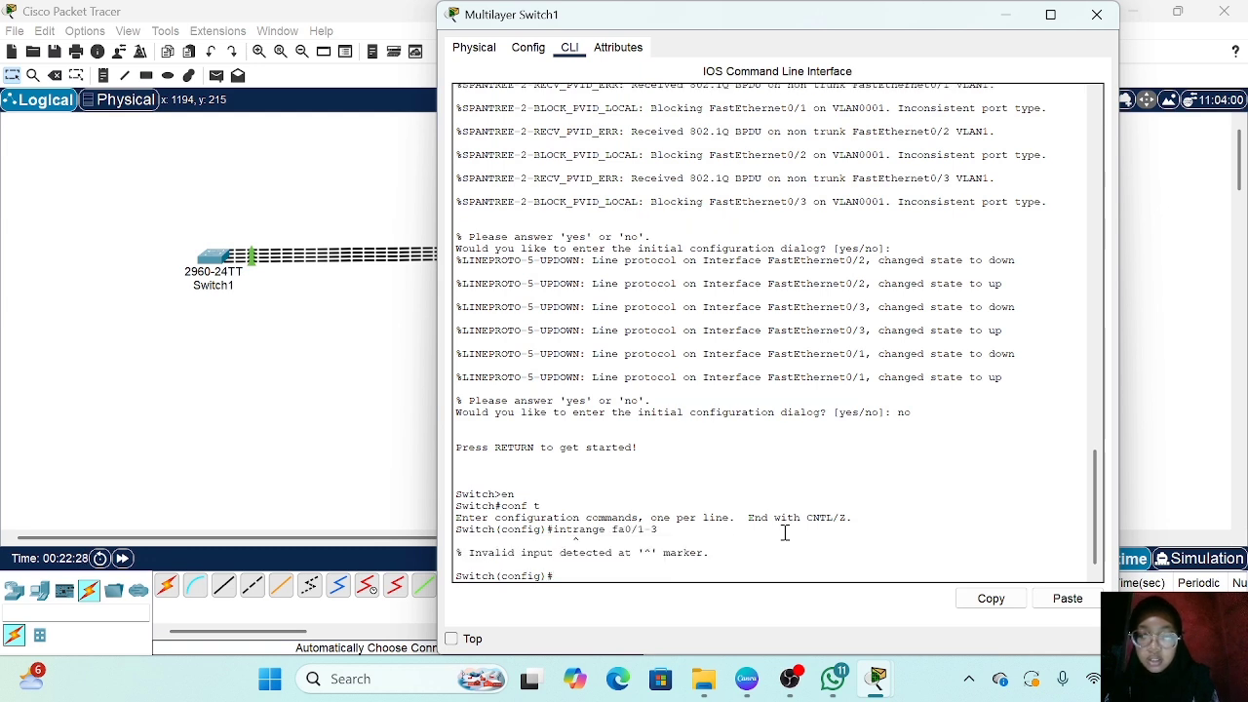
key(Up)
key(Left)
key(Left)
key(Left)
key(Left)
key(Left)
key(Left)
key(Left)
key(Left)
key(Left)
key(Left)
key(Left)
key(Left)
key(Left)
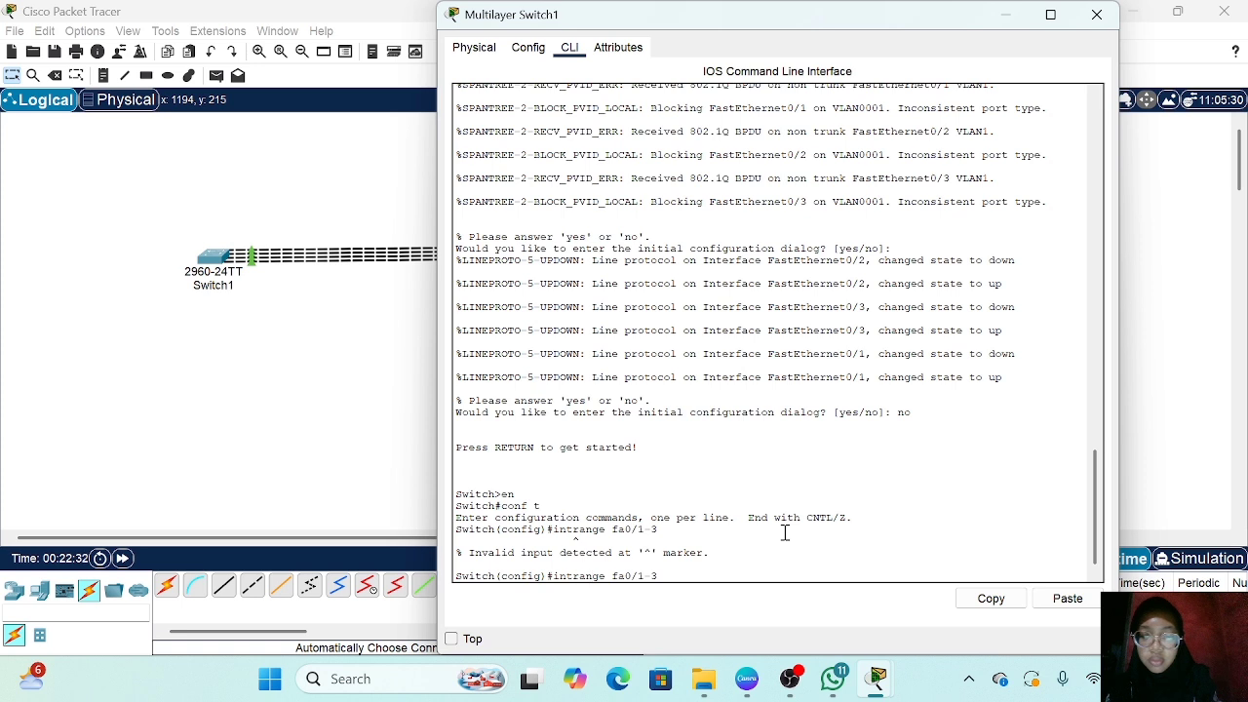
key(Return)
Step: Set the trunk encapsulation of the selected ports to dot1q with switchport trunk encapsulation dot1q
text(switchport)
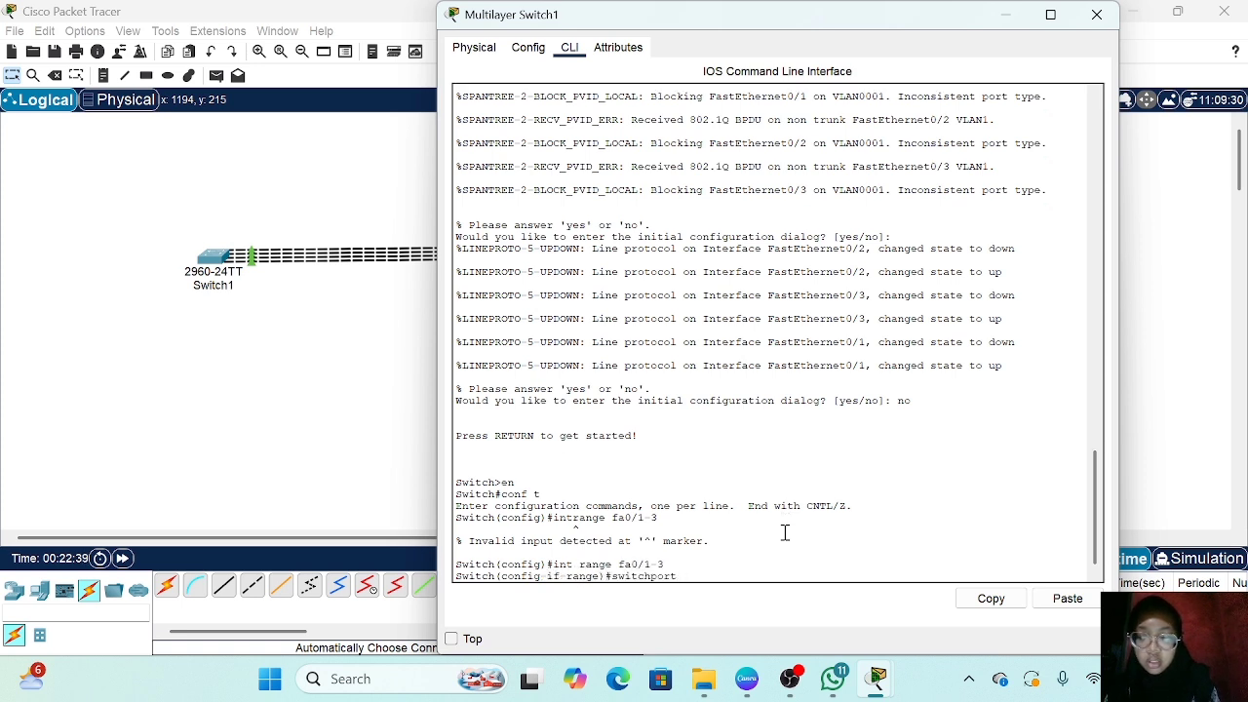
text( trunk)
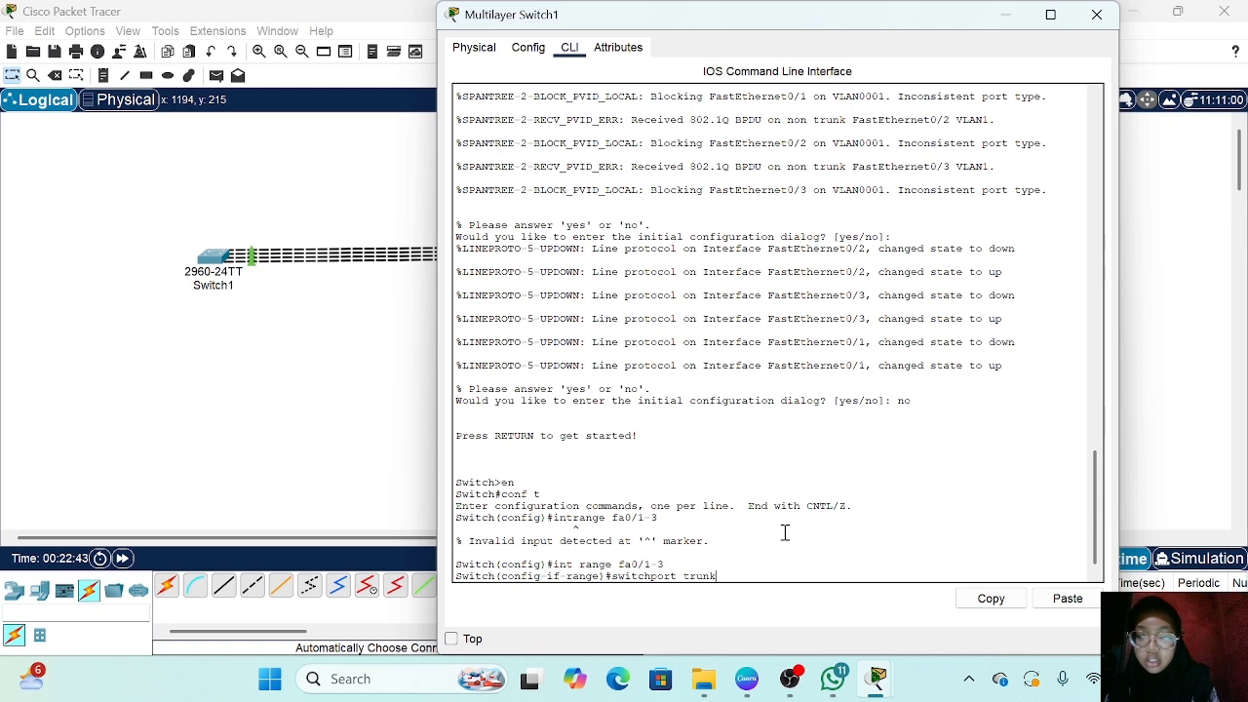
text( encapsulation.)
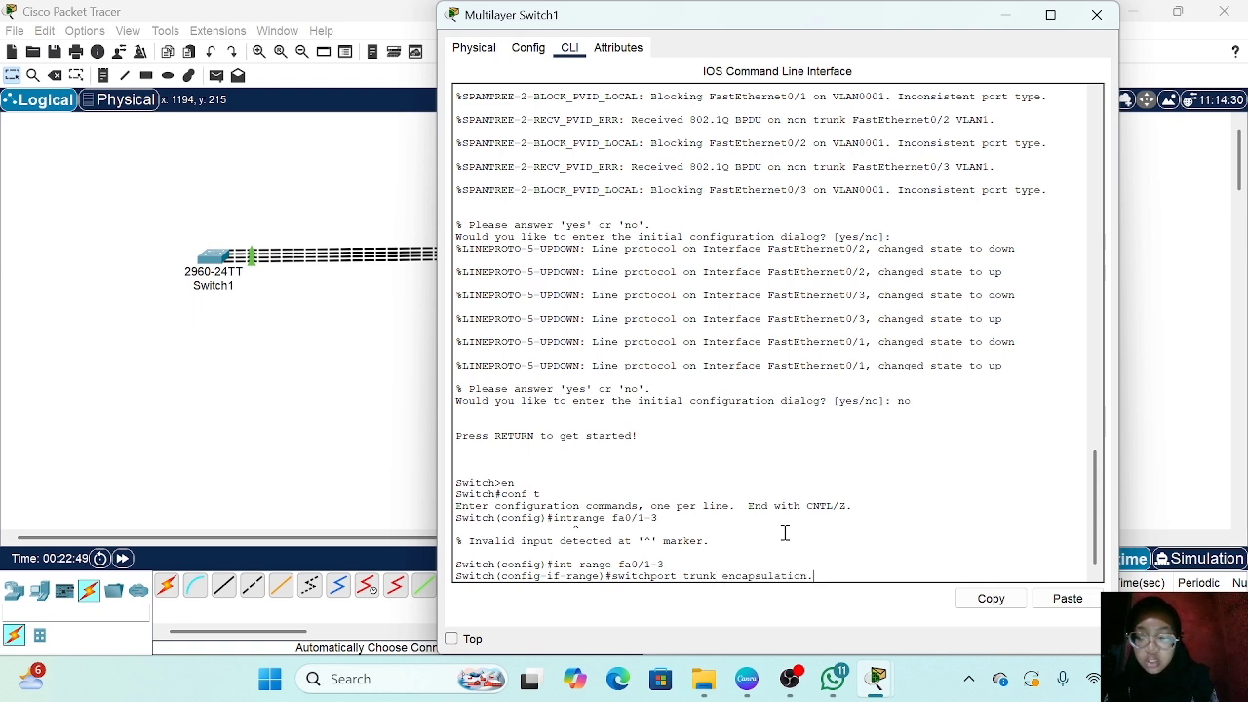
key(BackSpace)
text( dot1q)
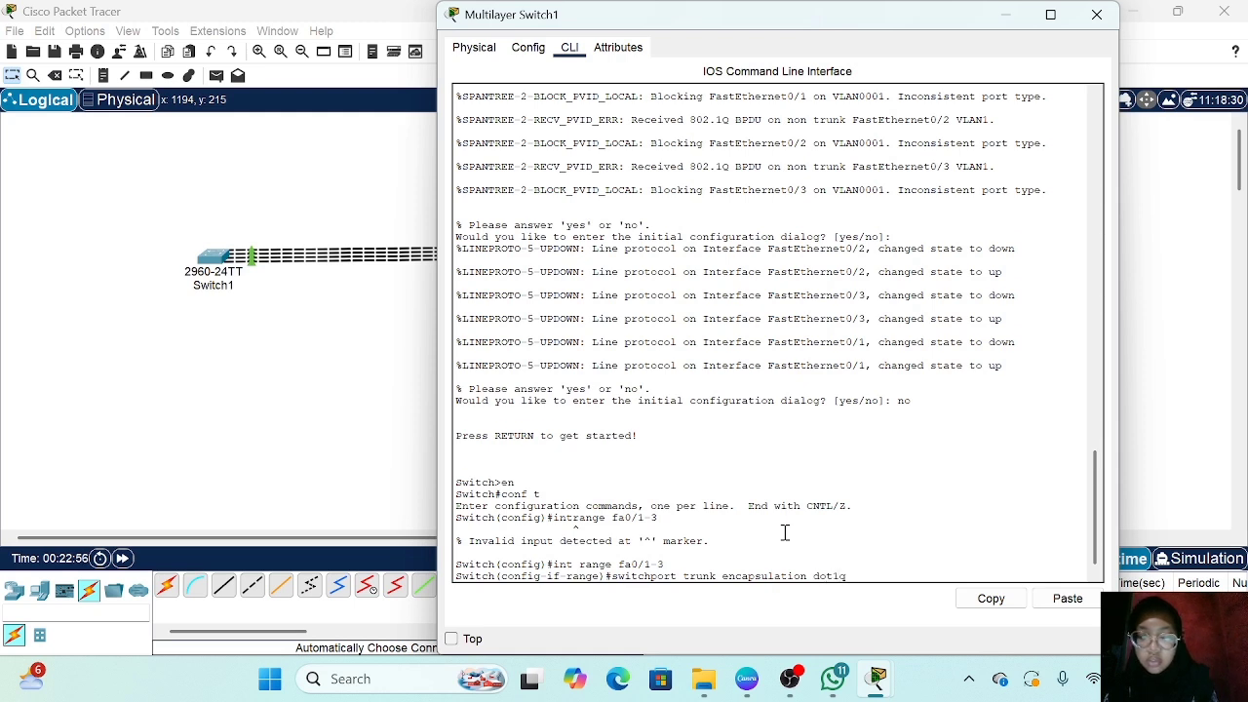
key(Return)
Step: Put Multilayer Switch1's fa0/1-3 into trunk mode with switchport mode trunk, and return to the logical workspace
key(Up)
key(Up)
key(Up)
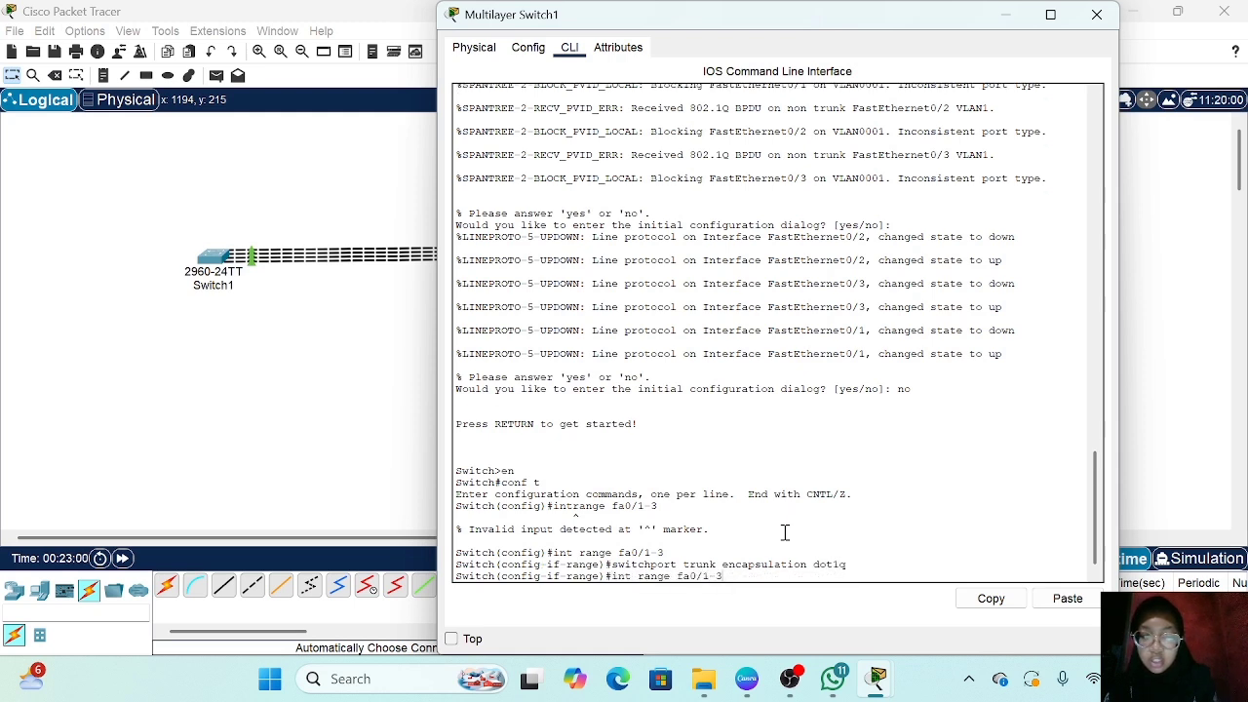
key(Down)
key(Down)
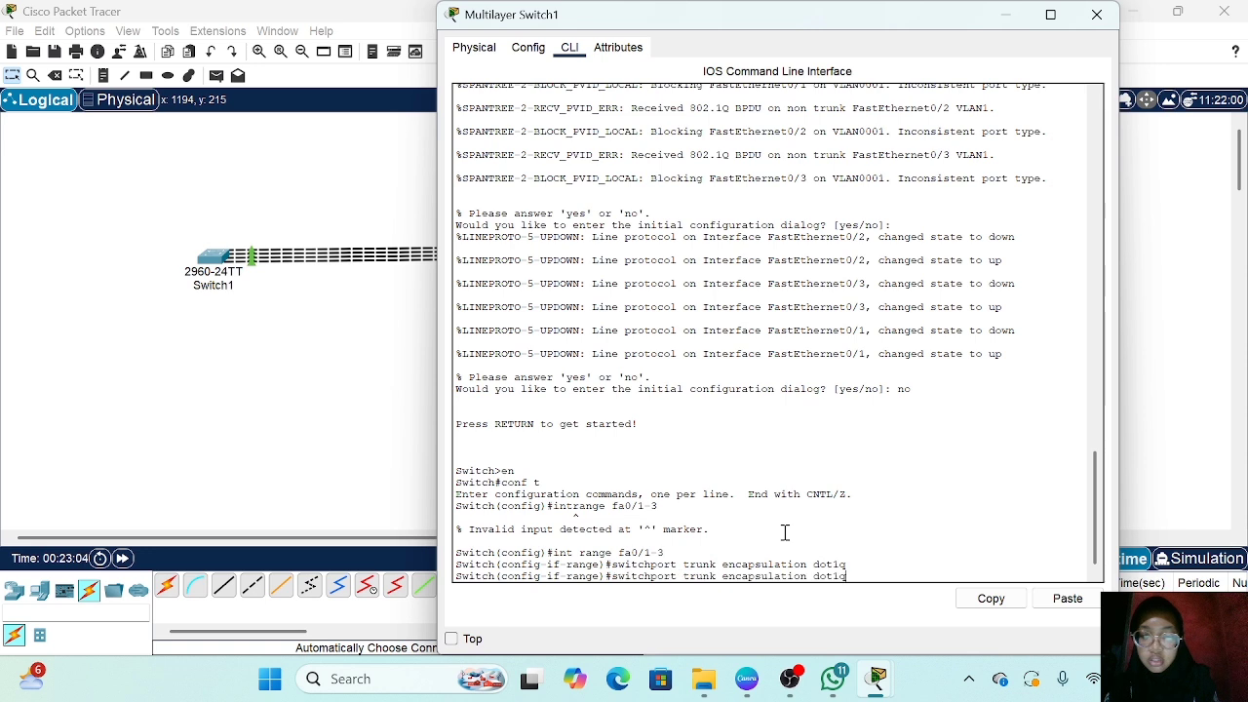
key(BackSpace)
key(BackSpace)
key(BackSpace)
key(BackSpace)
key(BackSpace)
key(BackSpace)
key(BackSpace)
key(BackSpace)
key(BackSpace)
key(BackSpace)
key(BackSpace)
key(BackSpace)
key(BackSpace)
key(BackSpace)
key(BackSpace)
key(BackSpace)
key(BackSpace)
key(BackSpace)
key(BackSpace)
key(BackSpace)
text(mode)
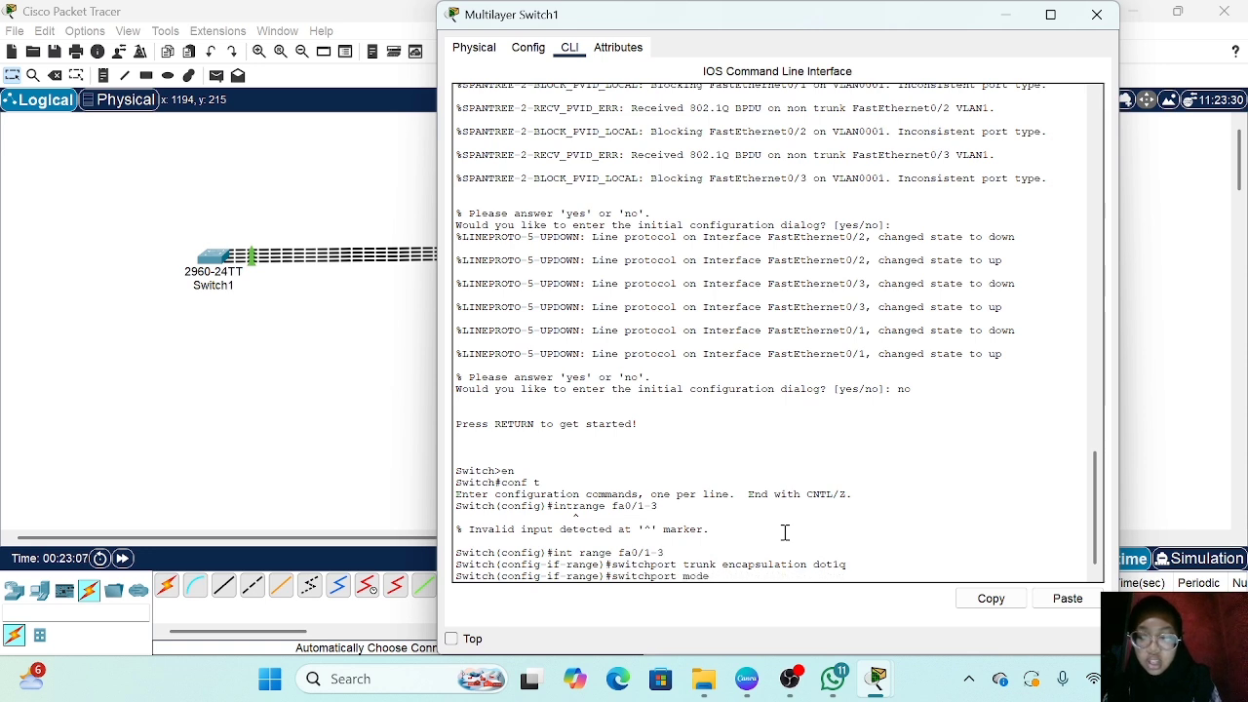
text( trunk)
key(Return)
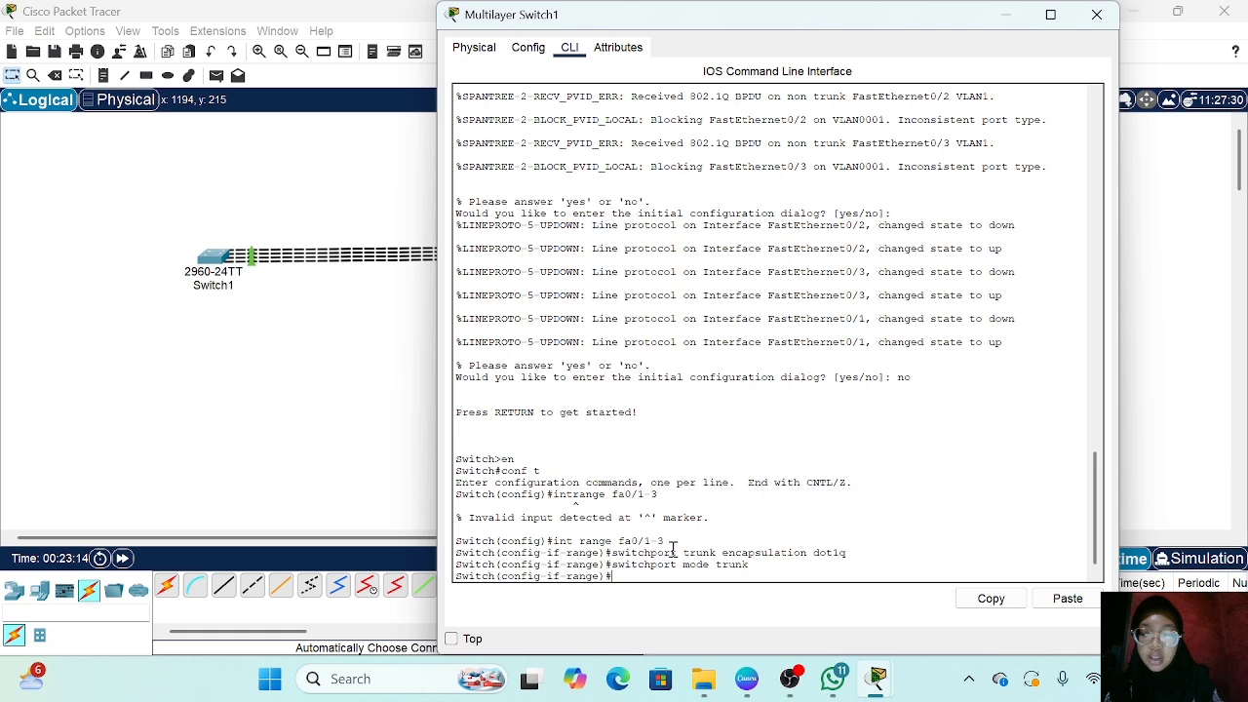
click(381, 410)
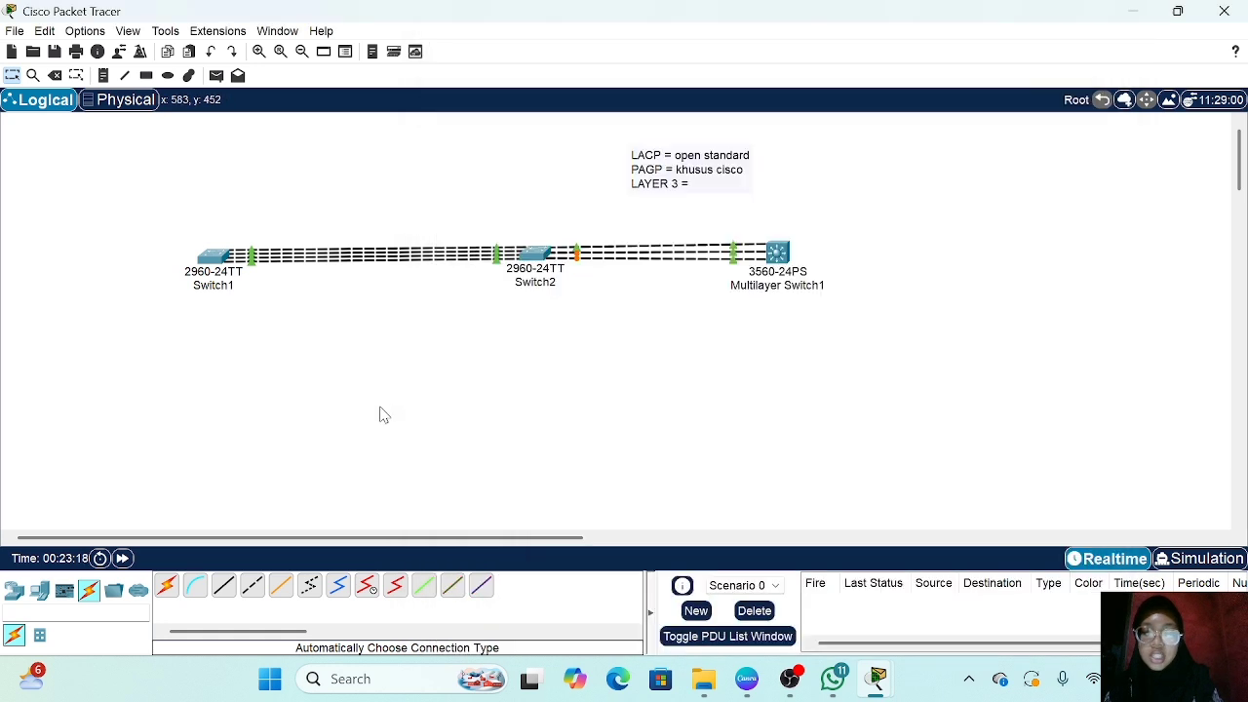
Step: On Switch2, list the channel-group 2 mode options and assign fa0/5-7 to the group with channel-group 2 mode desirable
click(535, 257)
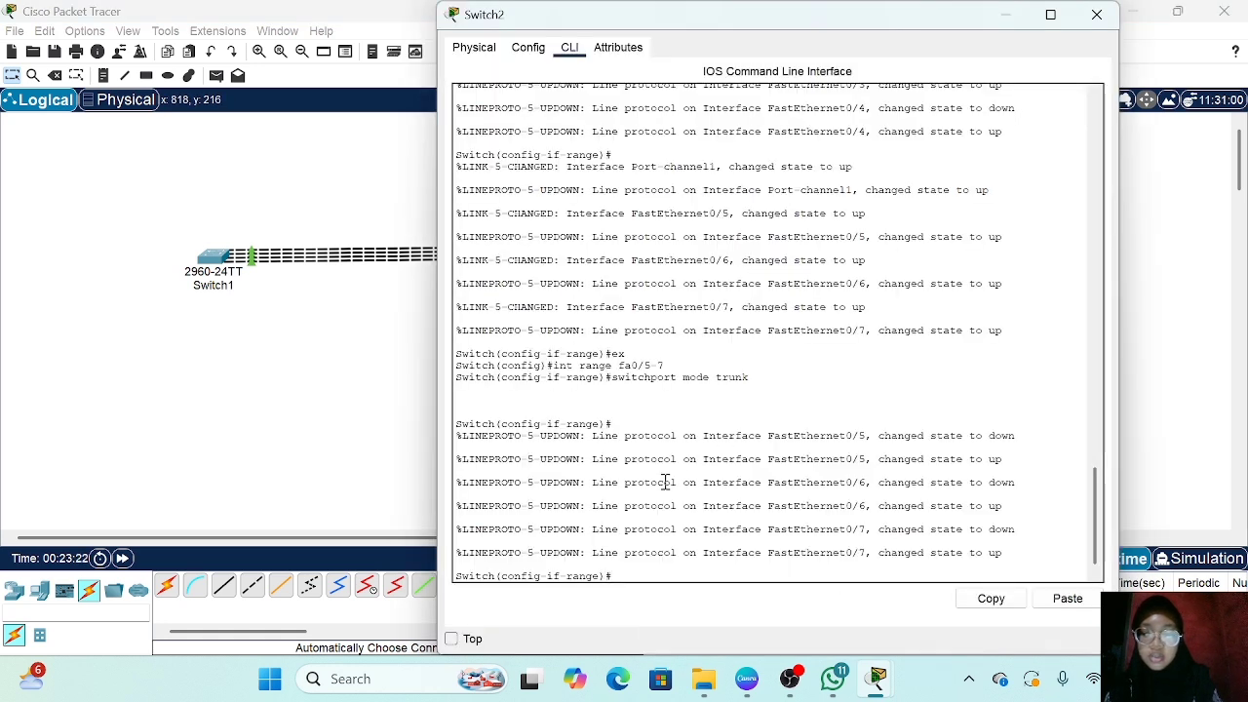
text(channel-group 2 mo)
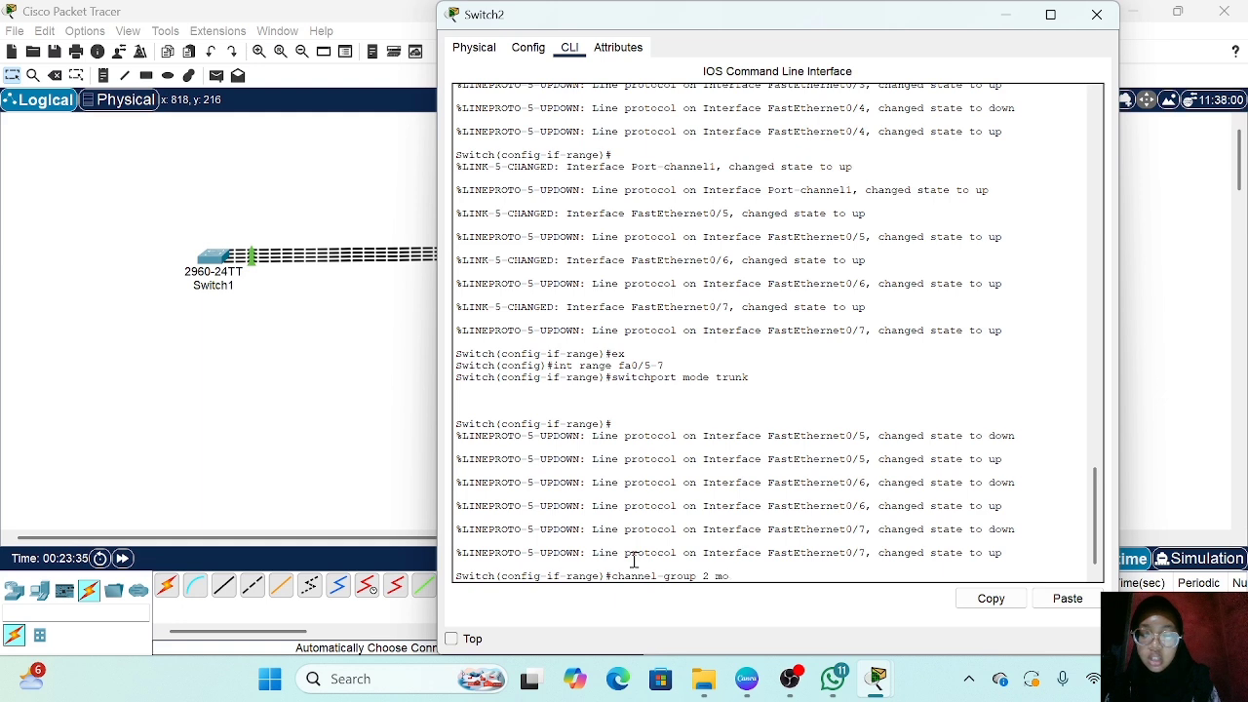
text(de ?)
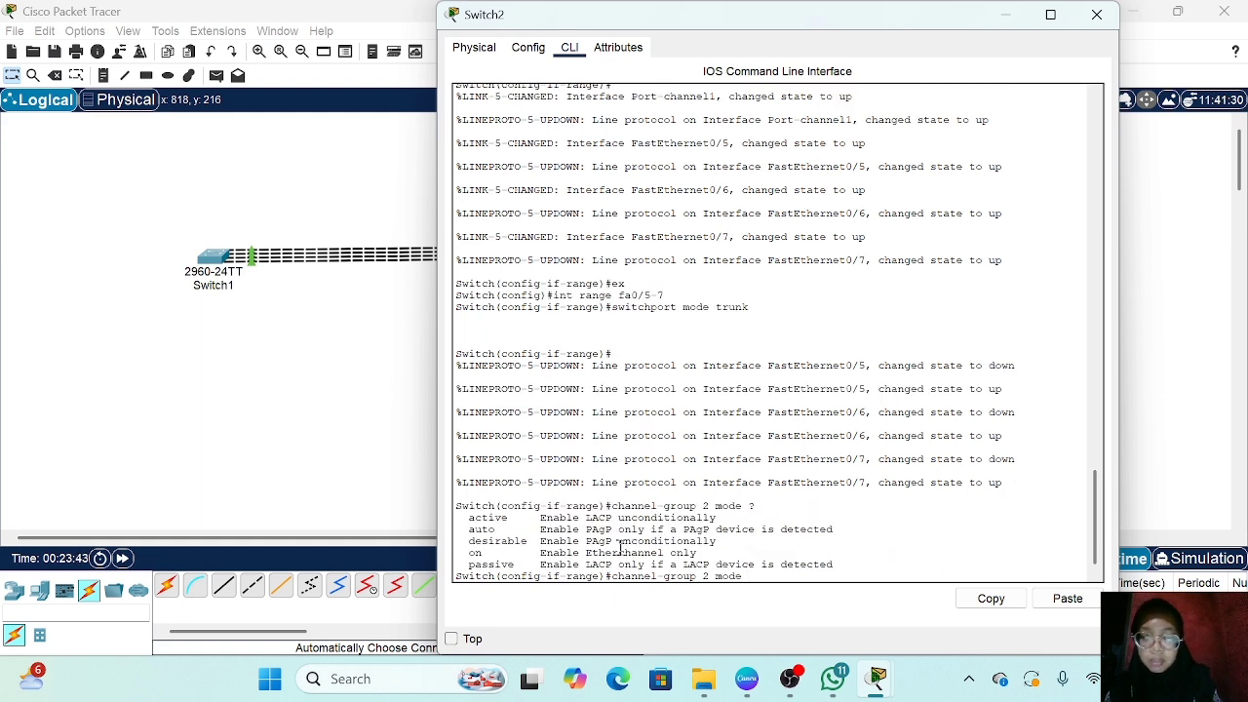
drag(613, 541, 588, 540)
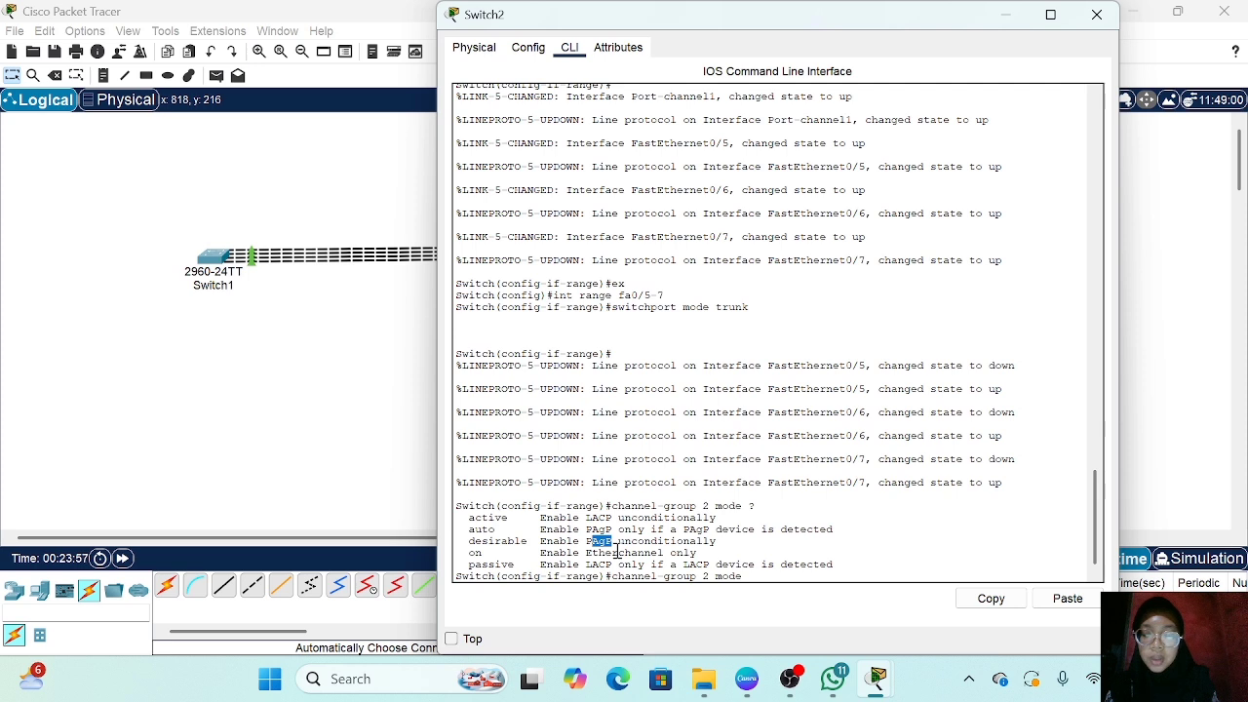
click(748, 575)
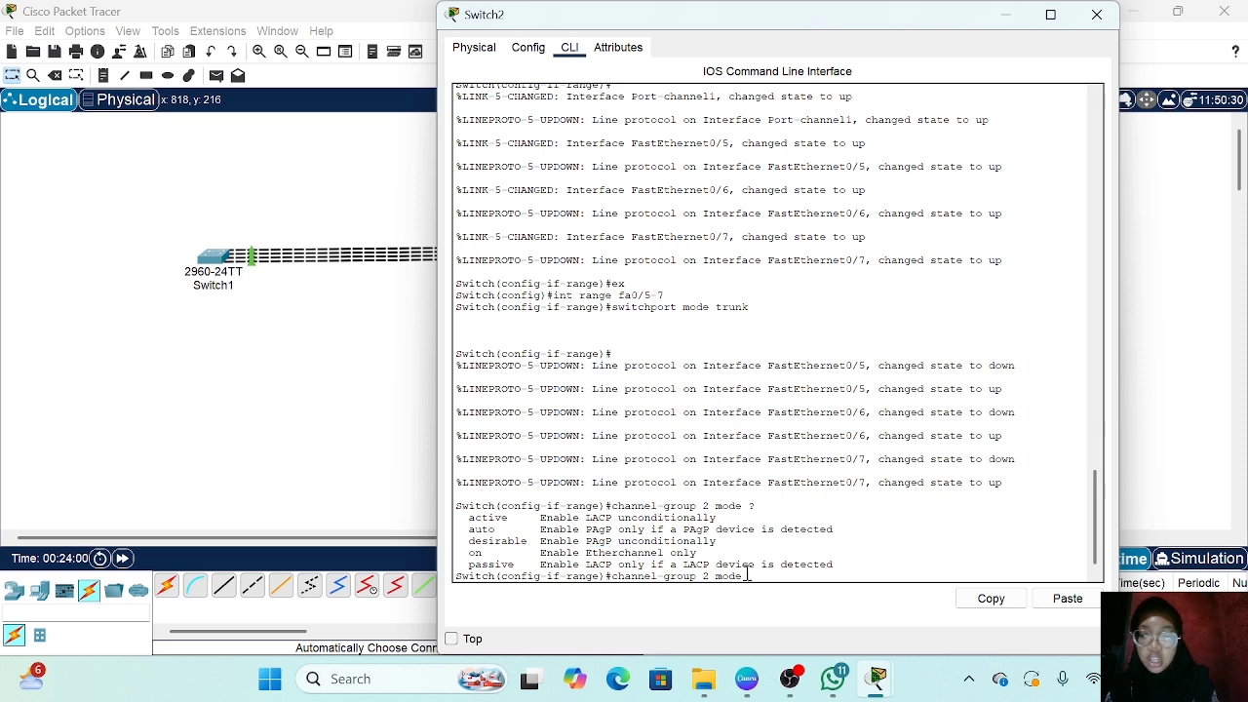
text(desirable)
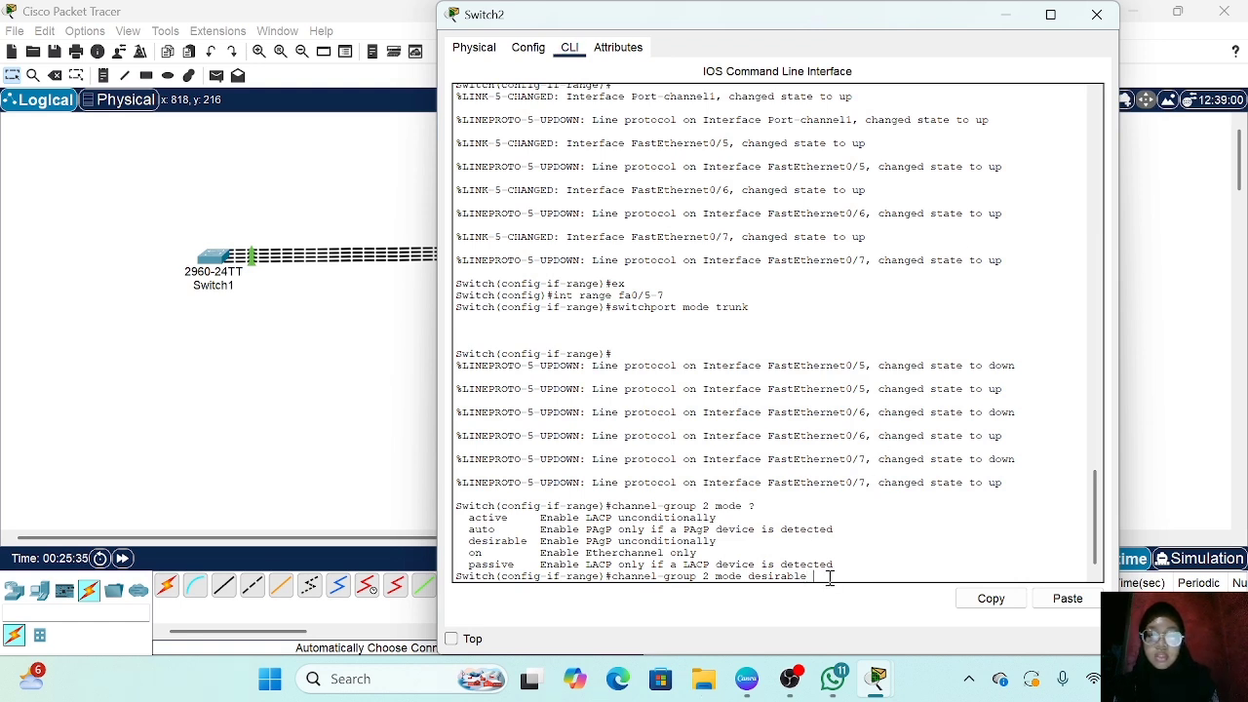
key(Return)
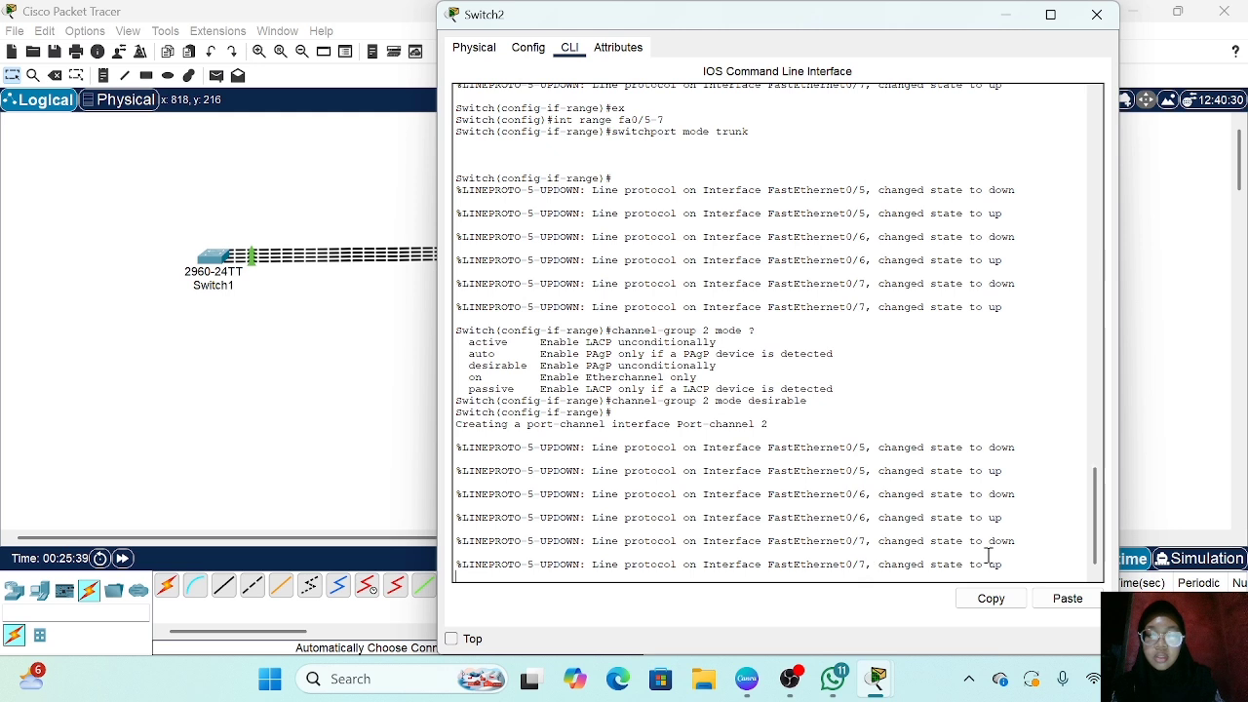
click(418, 405)
Step: Assign Multilayer Switch1's fa0/1-3 to PAgP with channel-group 2 mode desirable, and fast-forward the simulation time in the workspace
click(778, 254)
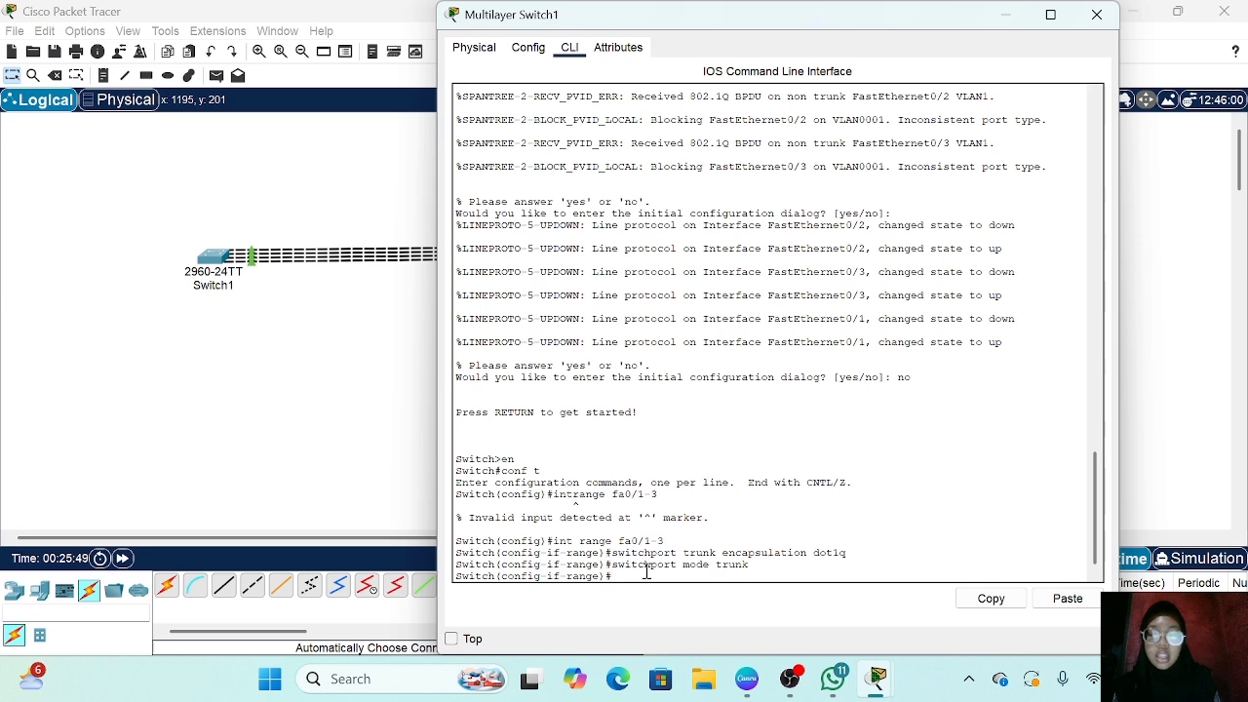
text(channel-gr)
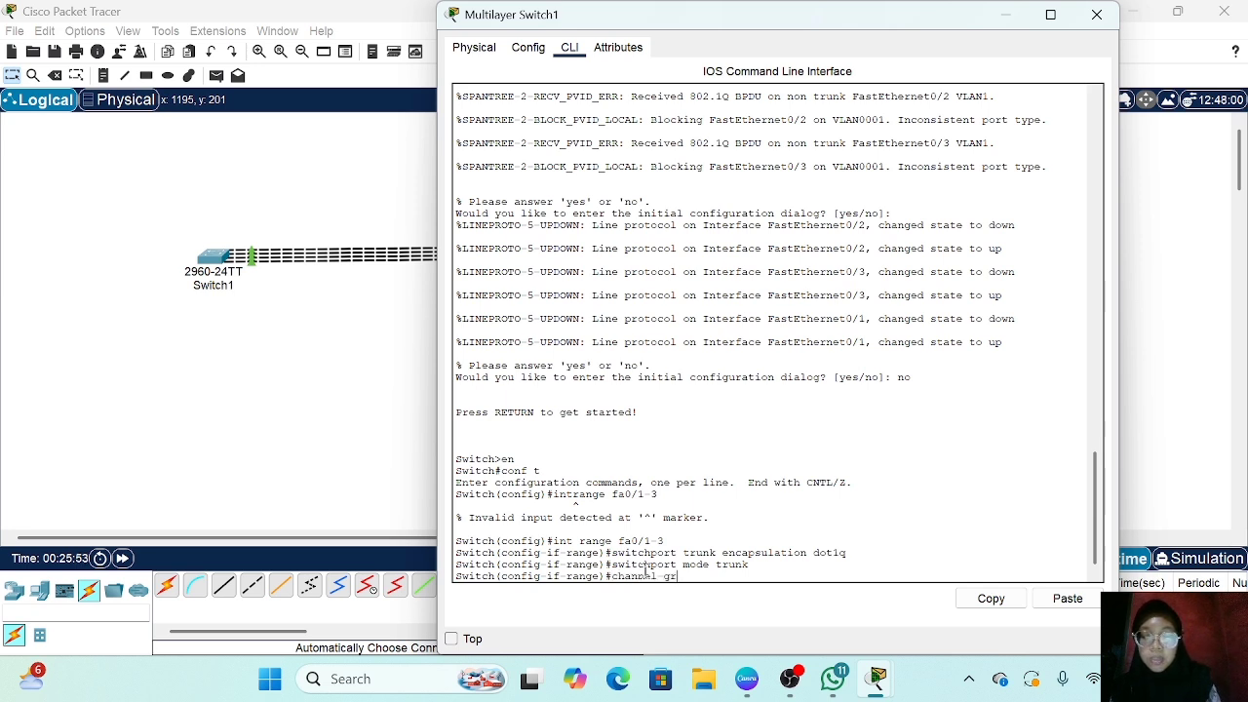
text(oup 2 mode)
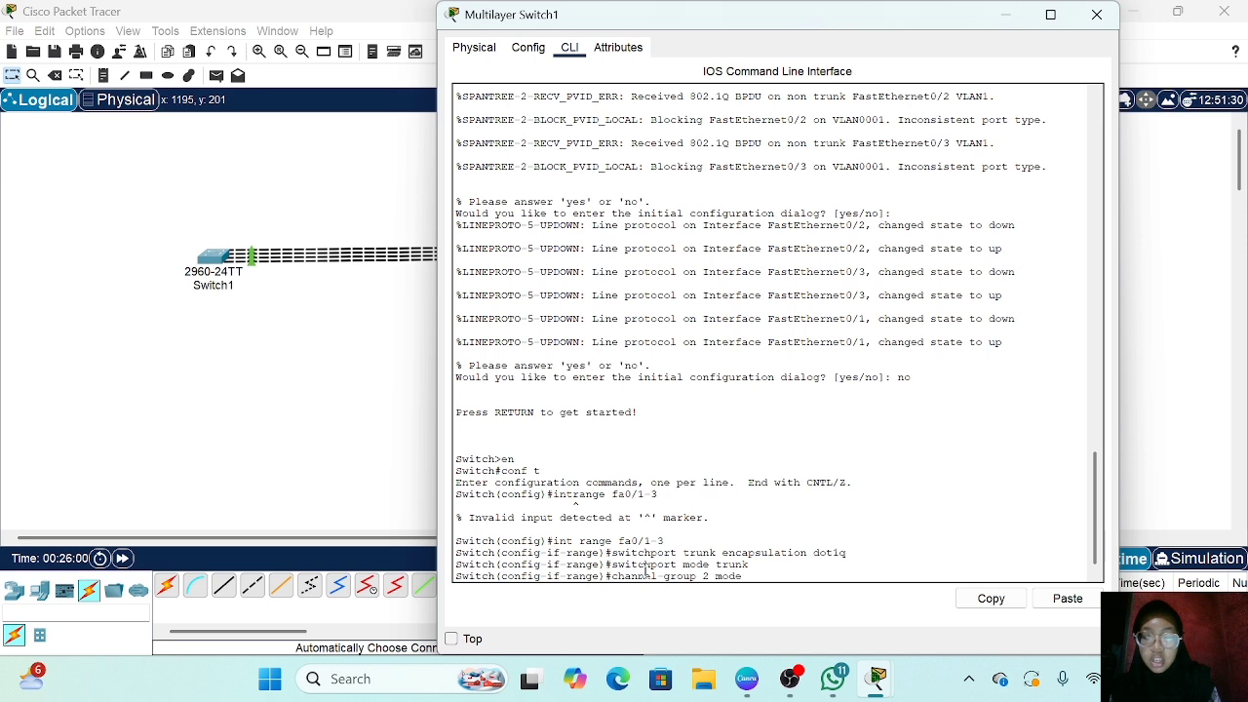
text( desirable)
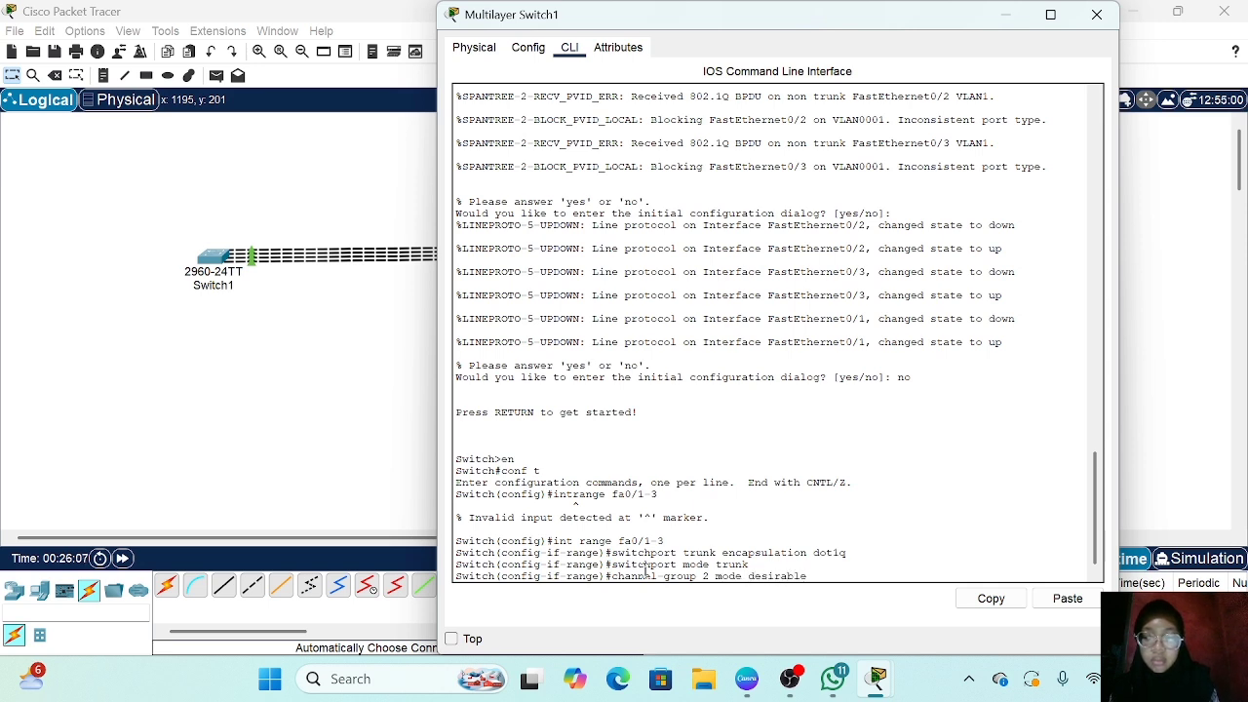
key(Return)
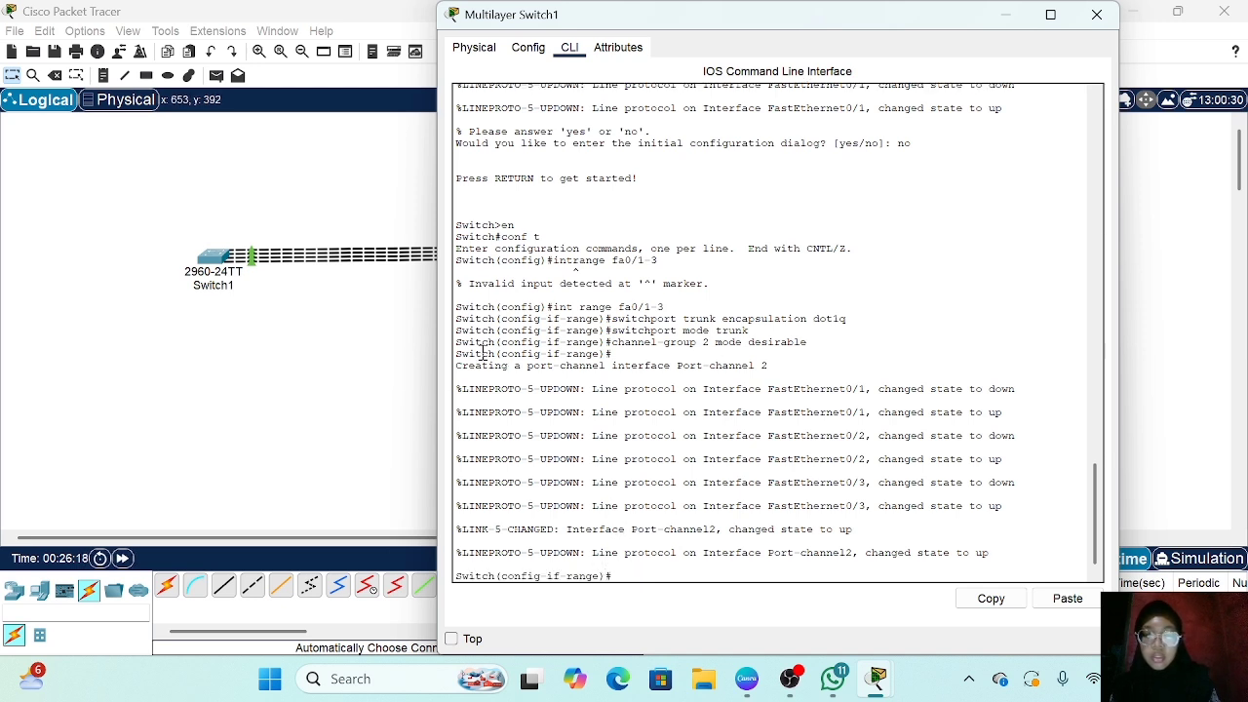
click(328, 390)
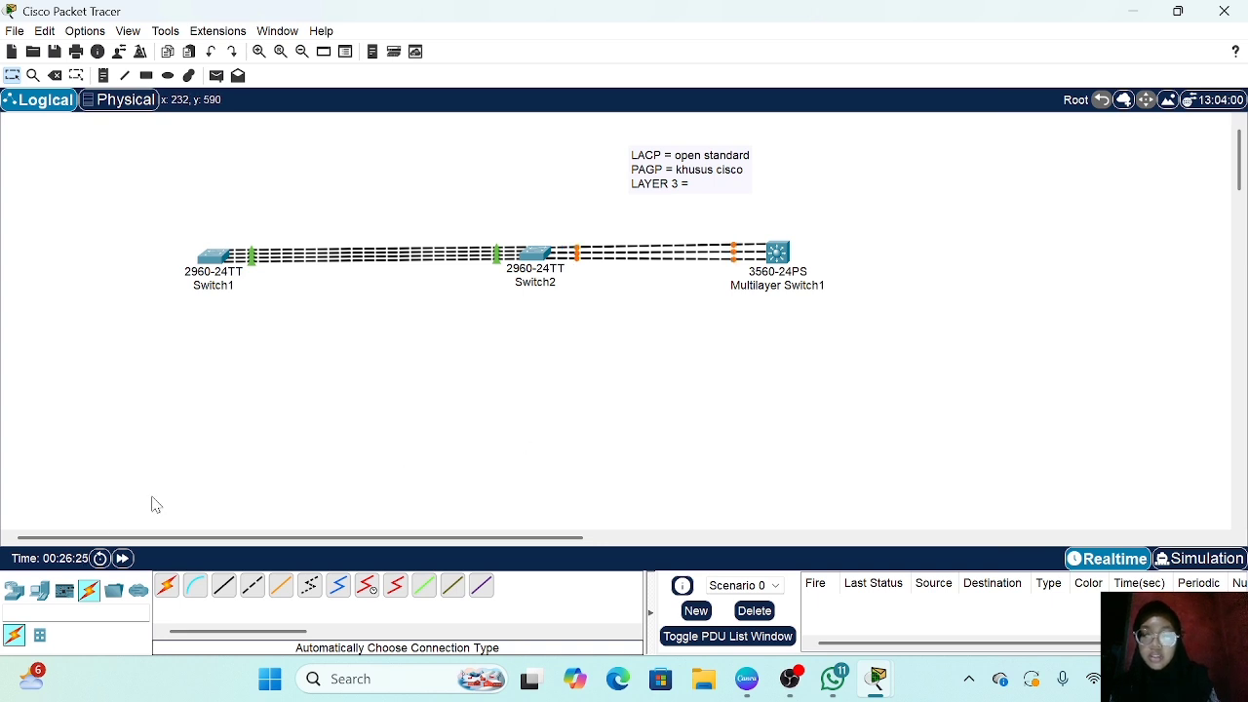
click(123, 557)
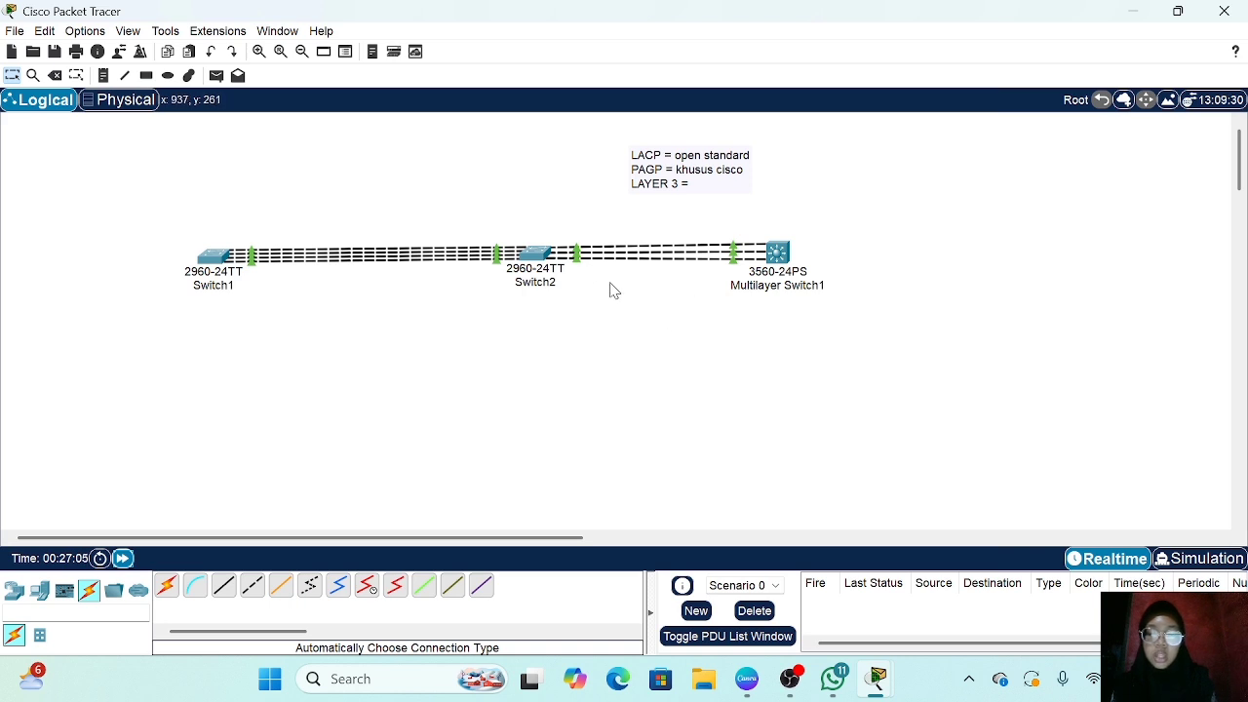
Step: Leave interface range mode on Multilayer Switch1 and check group 2's protocol and ports with do sh etherchannel sum
click(778, 257)
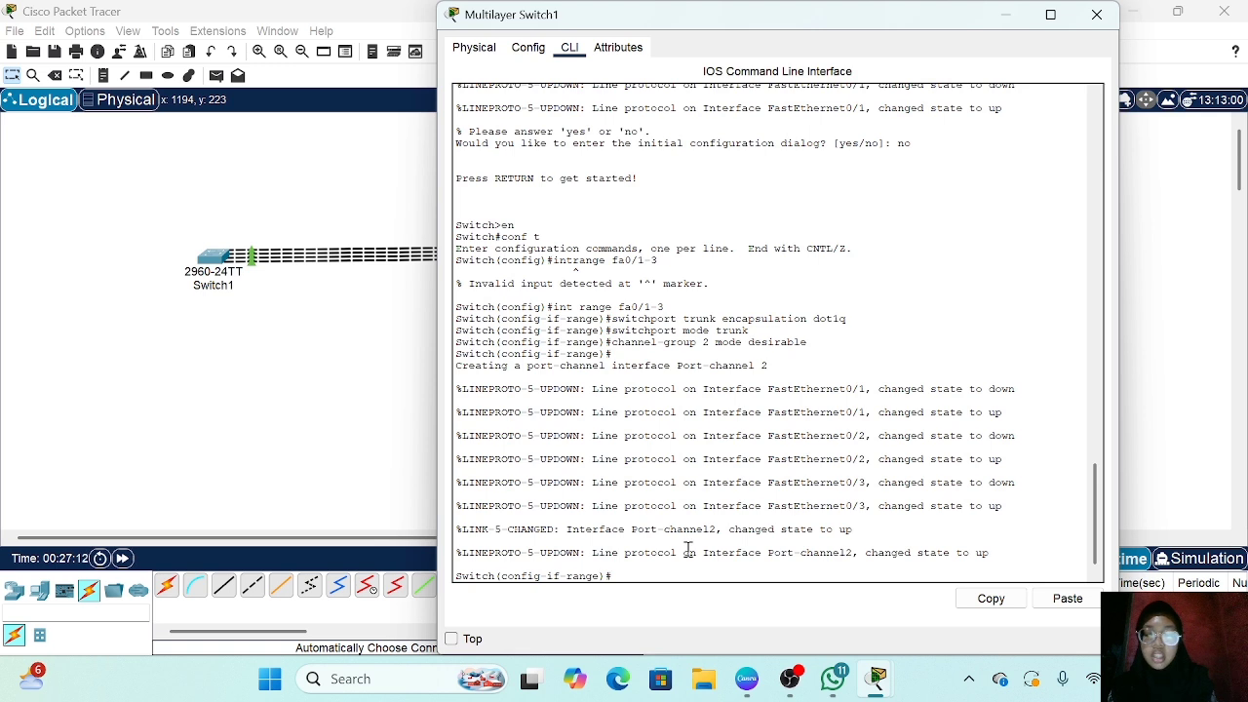
text(ex)
key(Return)
text(do sh)
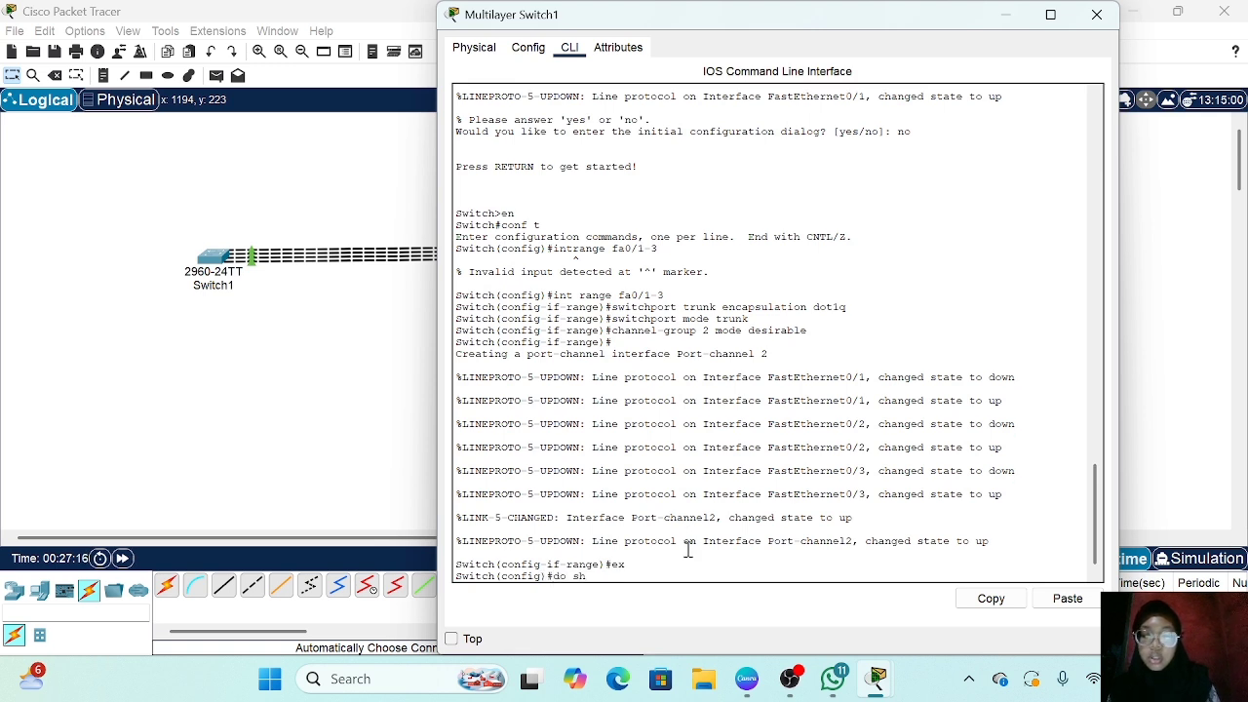
text( etherchannel)
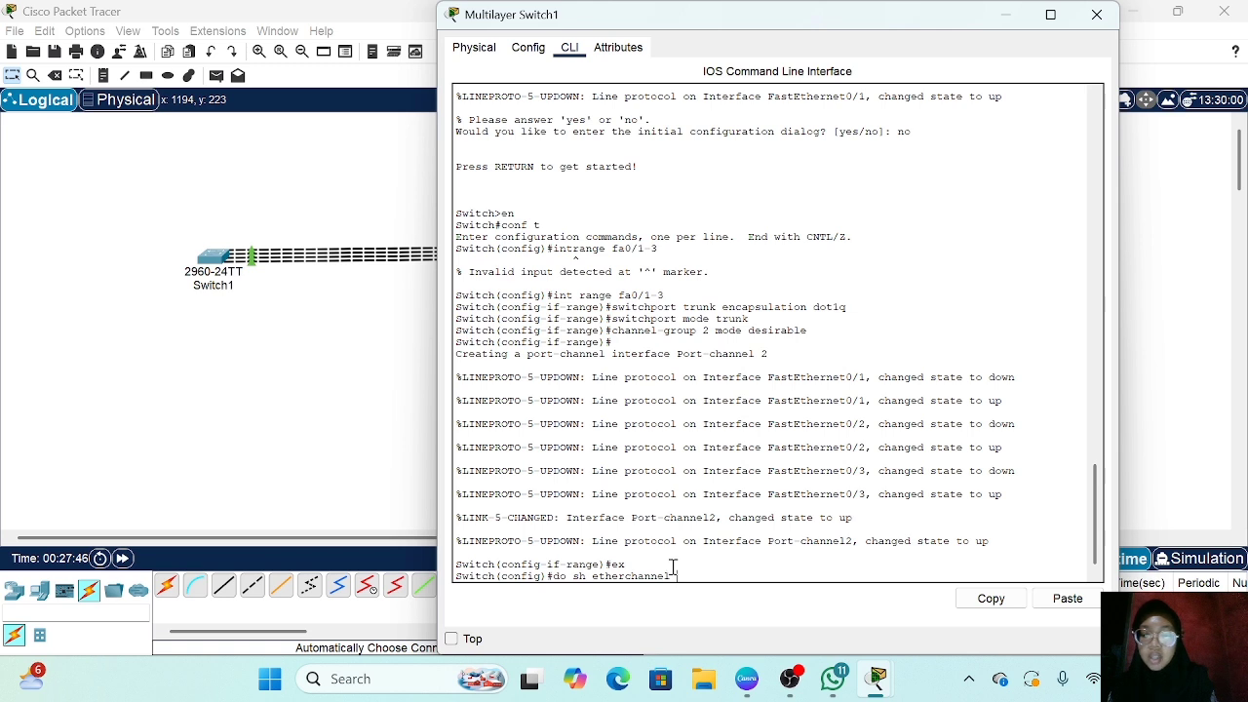
text( sum)
key(Return)
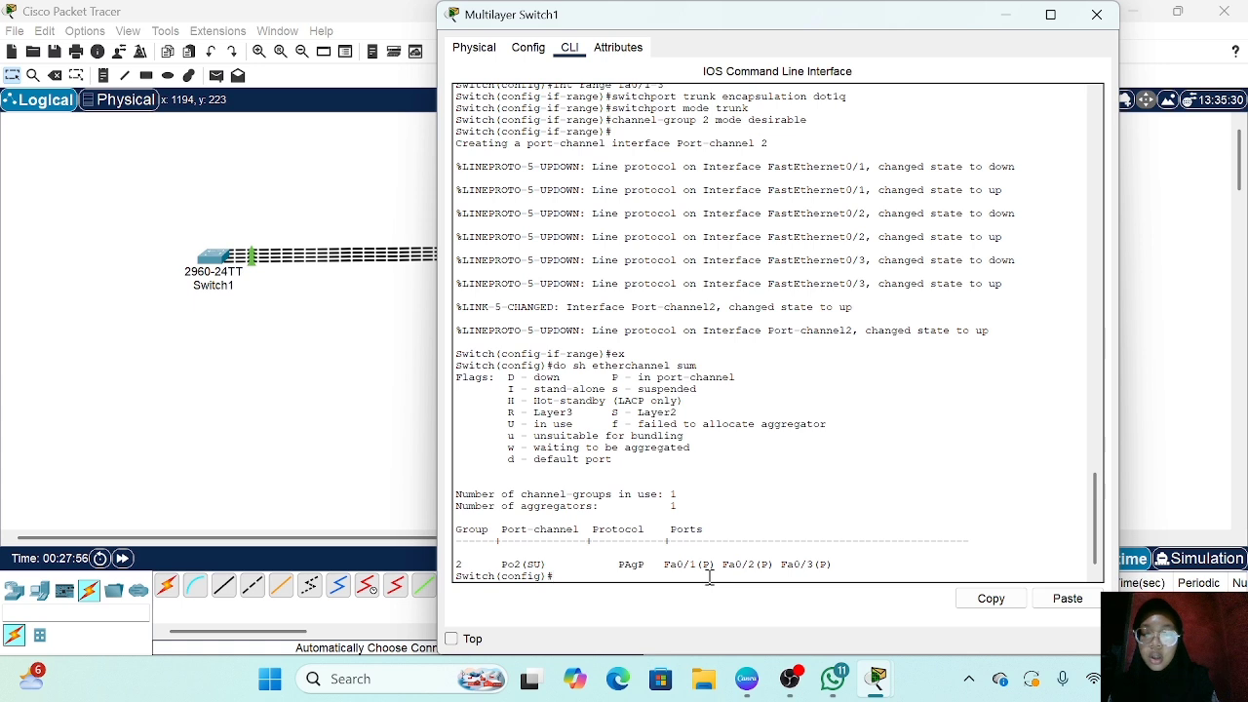
drag(559, 565, 523, 552)
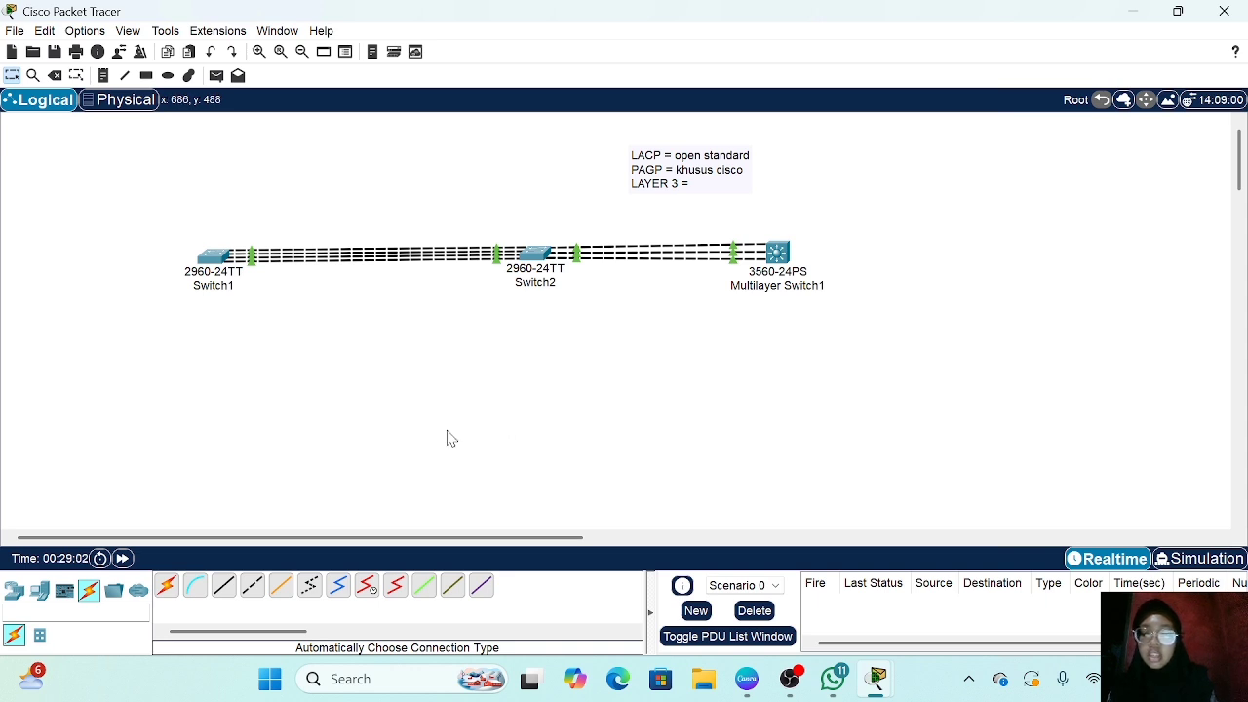
Step: Add another 3560-24PS multilayer switch to the workspace, to the right of Multilayer Switch1
click(40, 591)
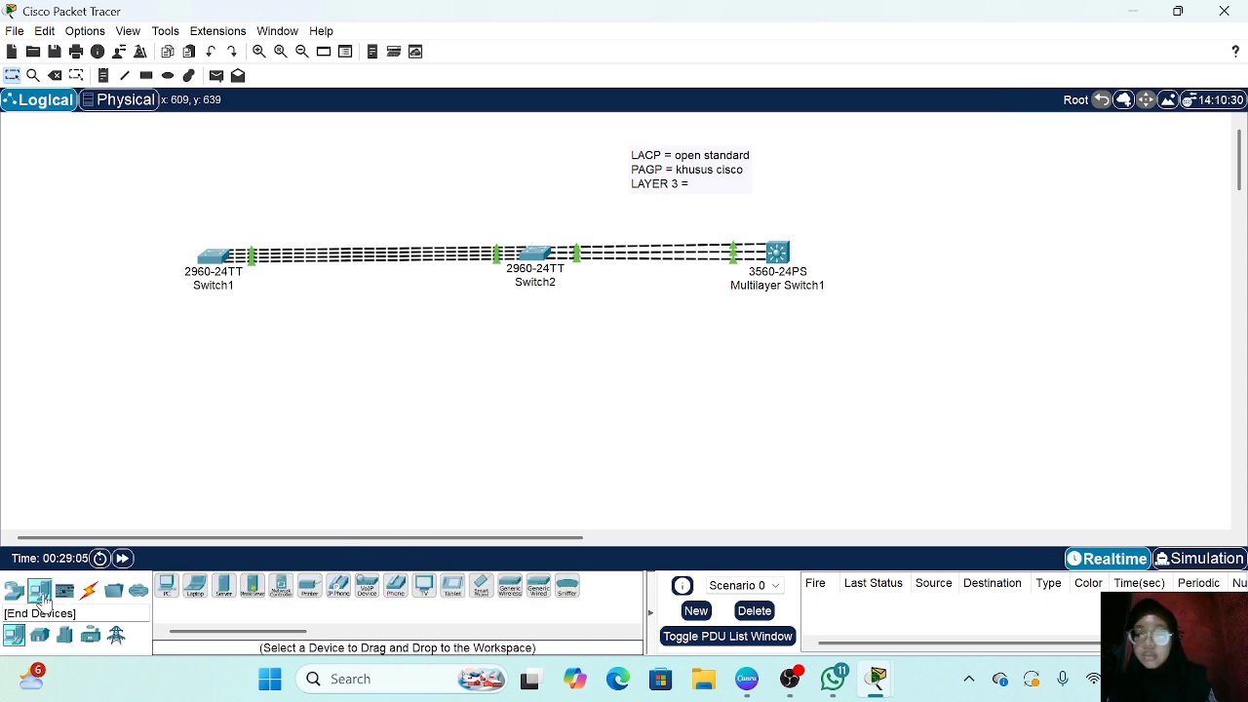
click(14, 590)
click(39, 636)
click(281, 585)
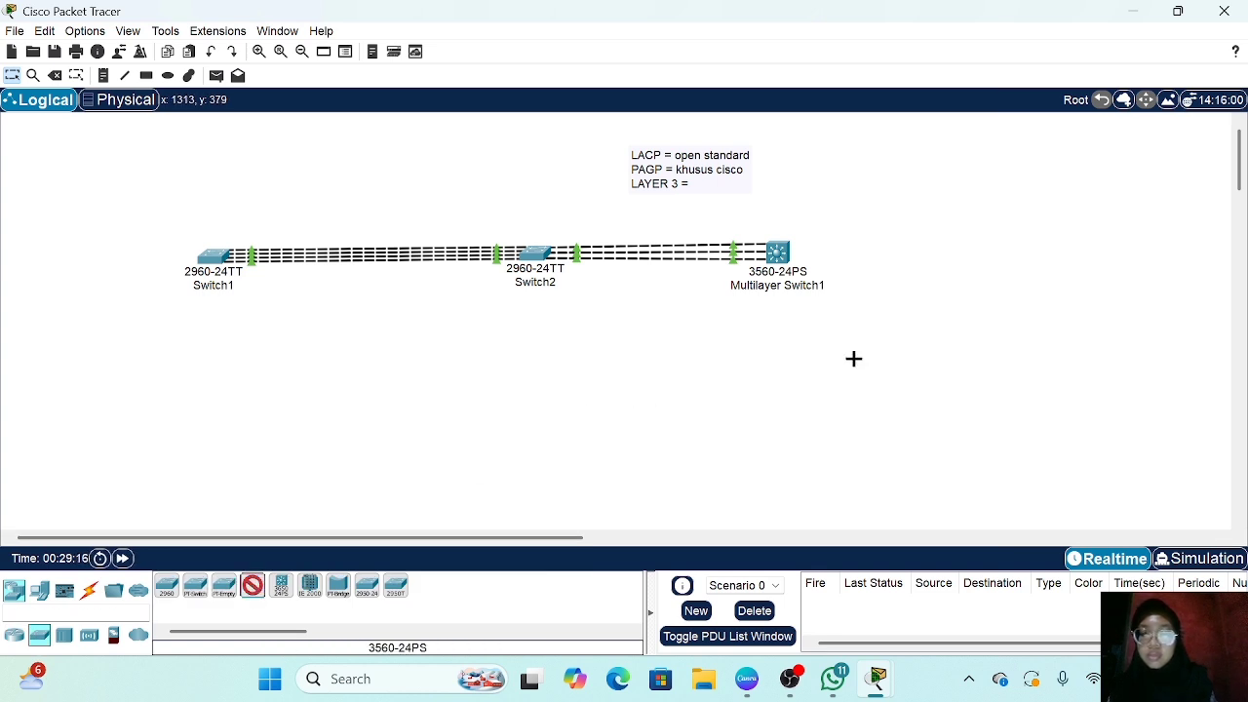
click(975, 255)
drag(978, 263, 991, 254)
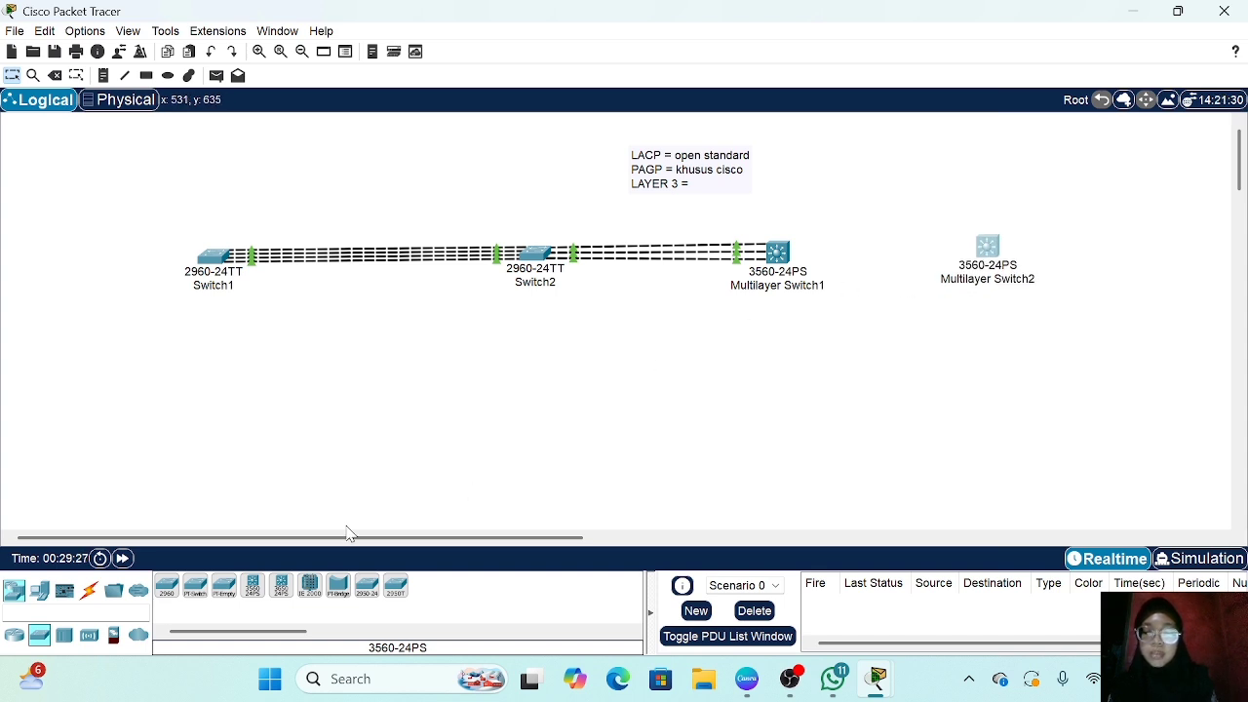
Step: Connect Multilayer Switch1 to Multilayer Switch2 with three automatically chosen cables, and shift Multilayer Switch2 slightly farther right
click(90, 591)
click(167, 585)
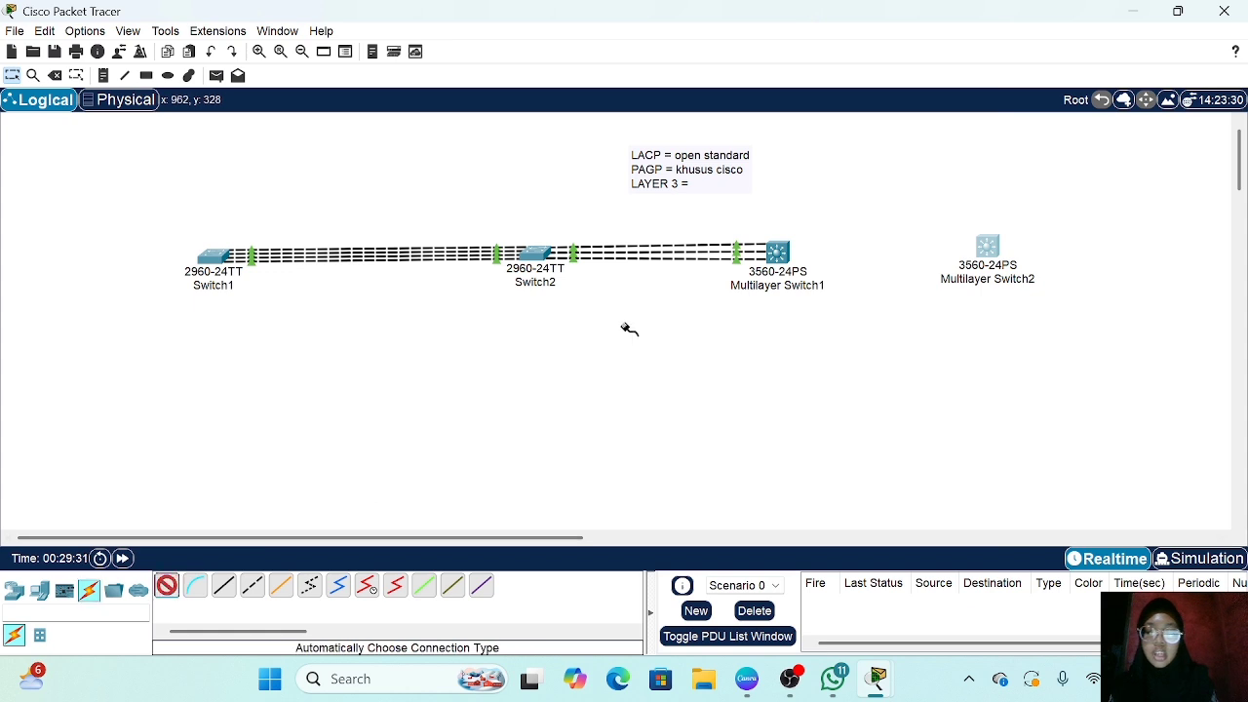
click(785, 247)
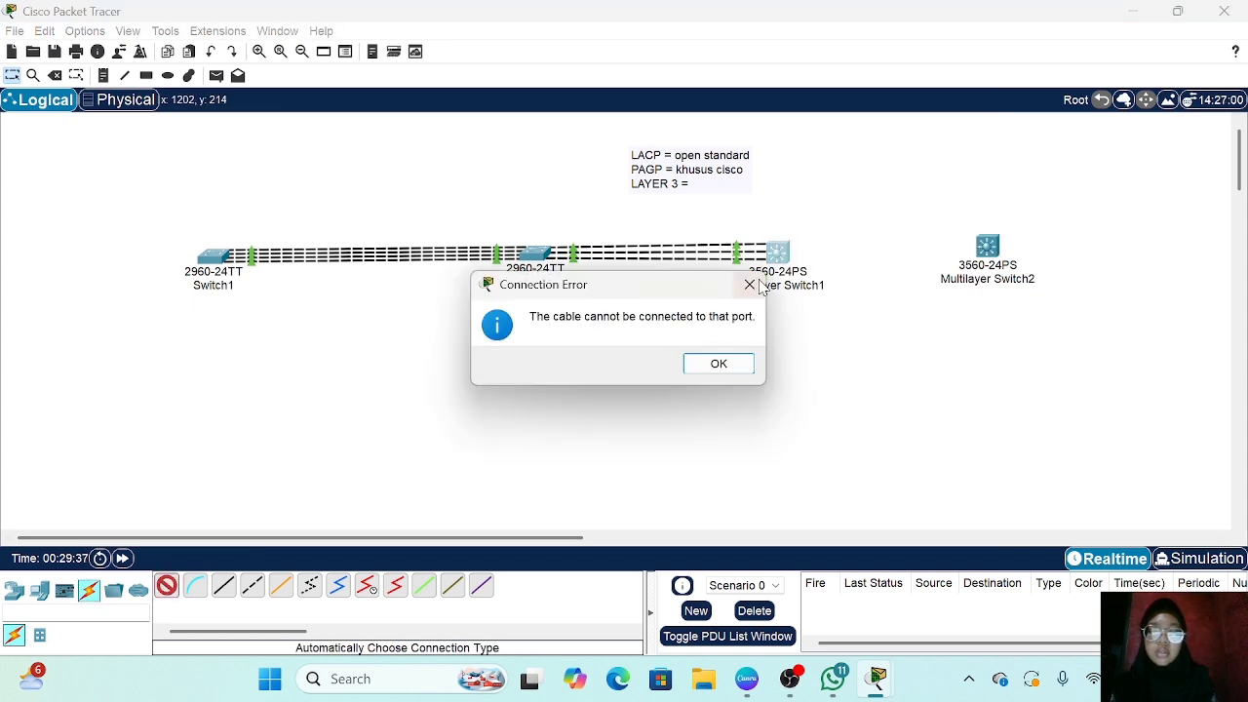
click(741, 364)
click(987, 246)
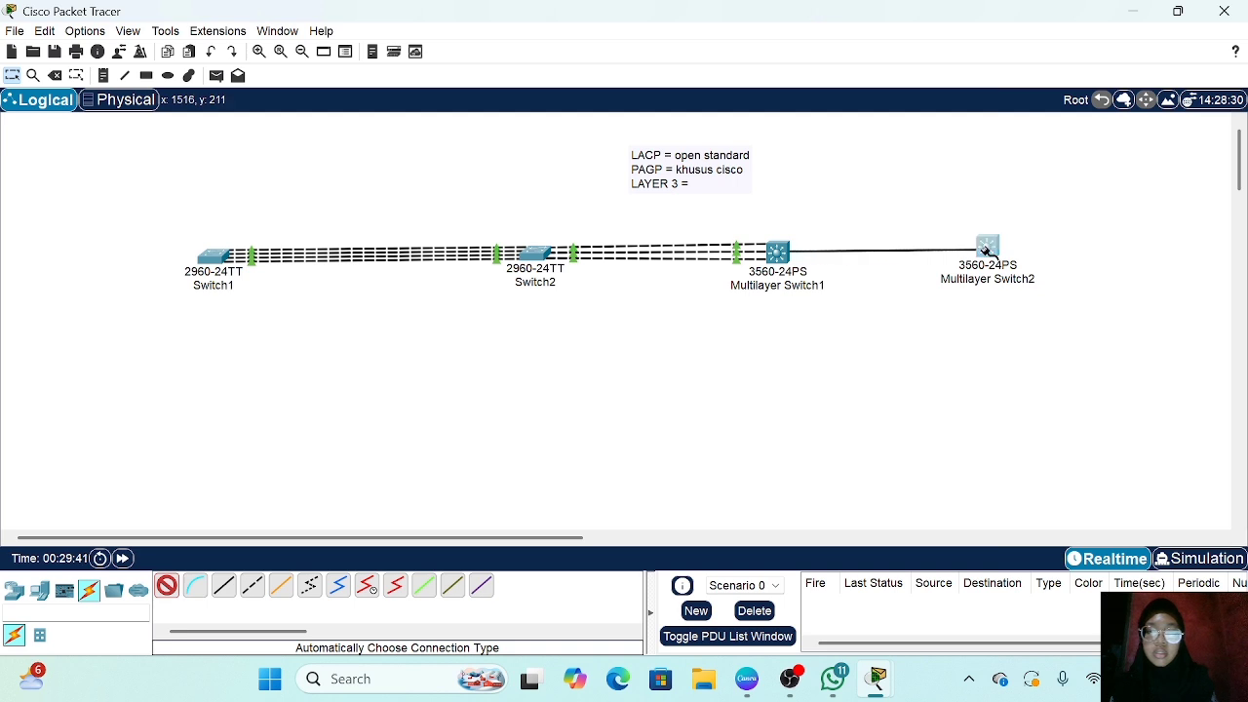
click(165, 585)
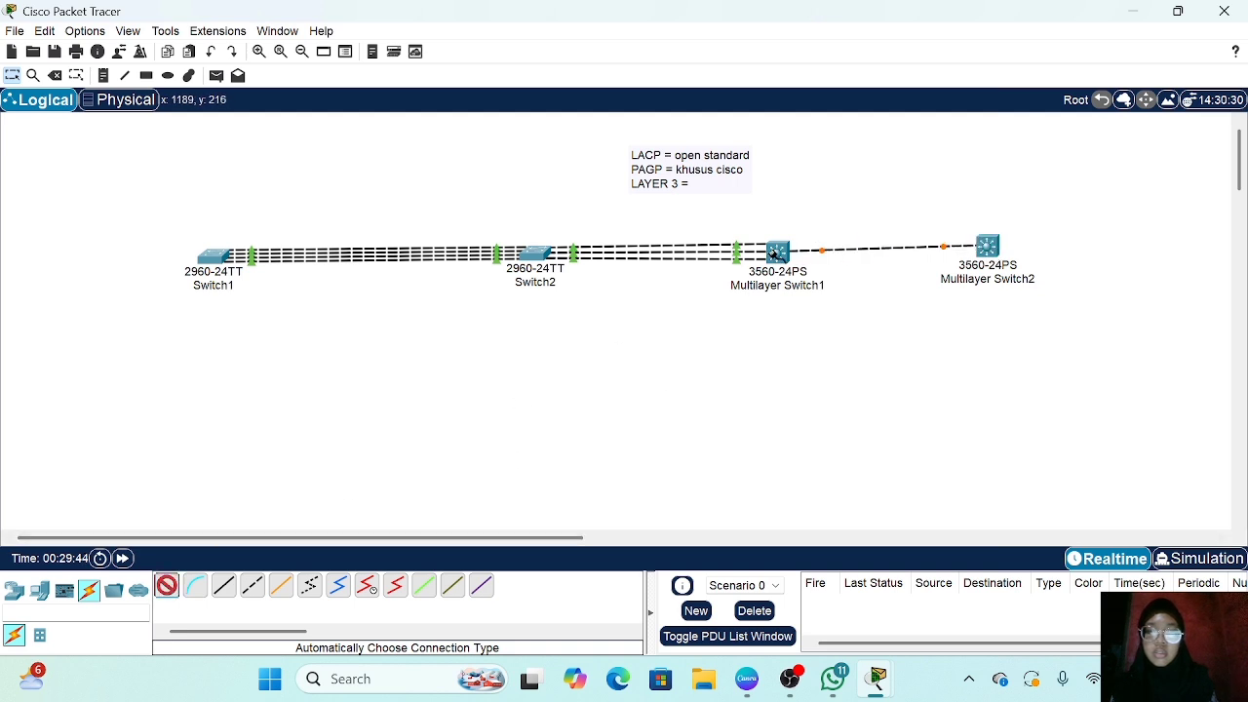
click(777, 254)
click(719, 361)
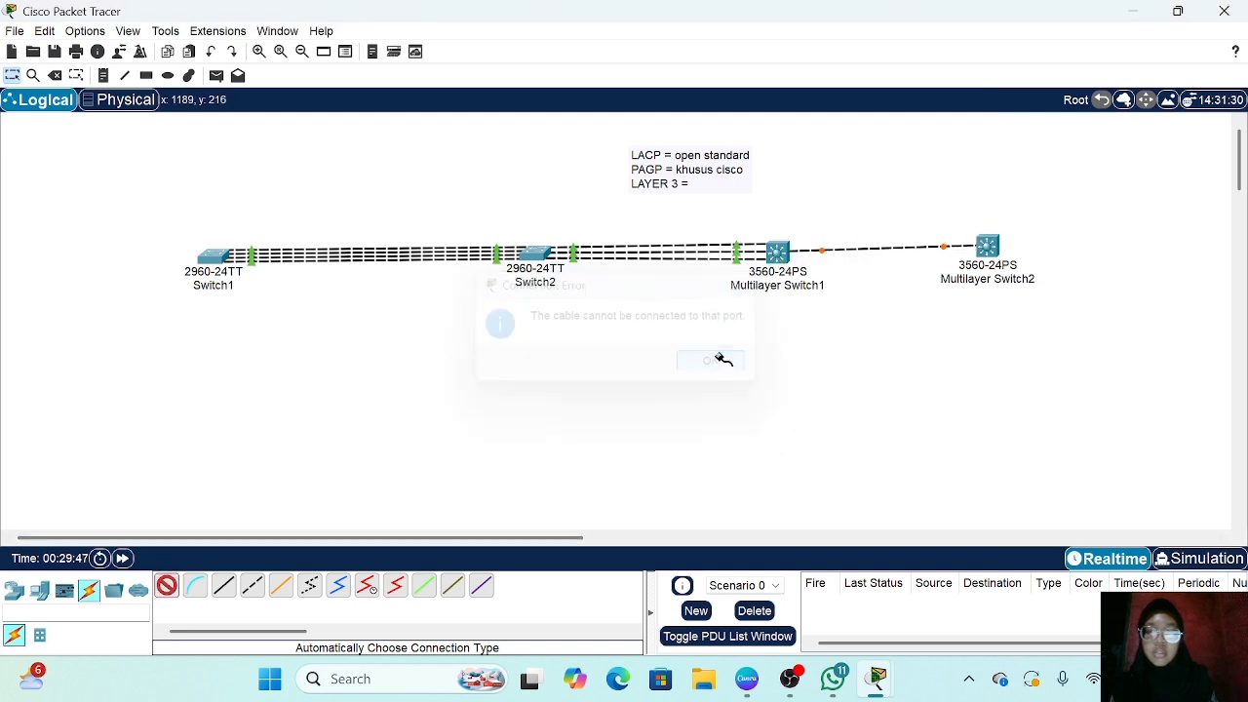
click(988, 247)
click(166, 585)
click(777, 252)
click(988, 246)
drag(1004, 256, 1032, 252)
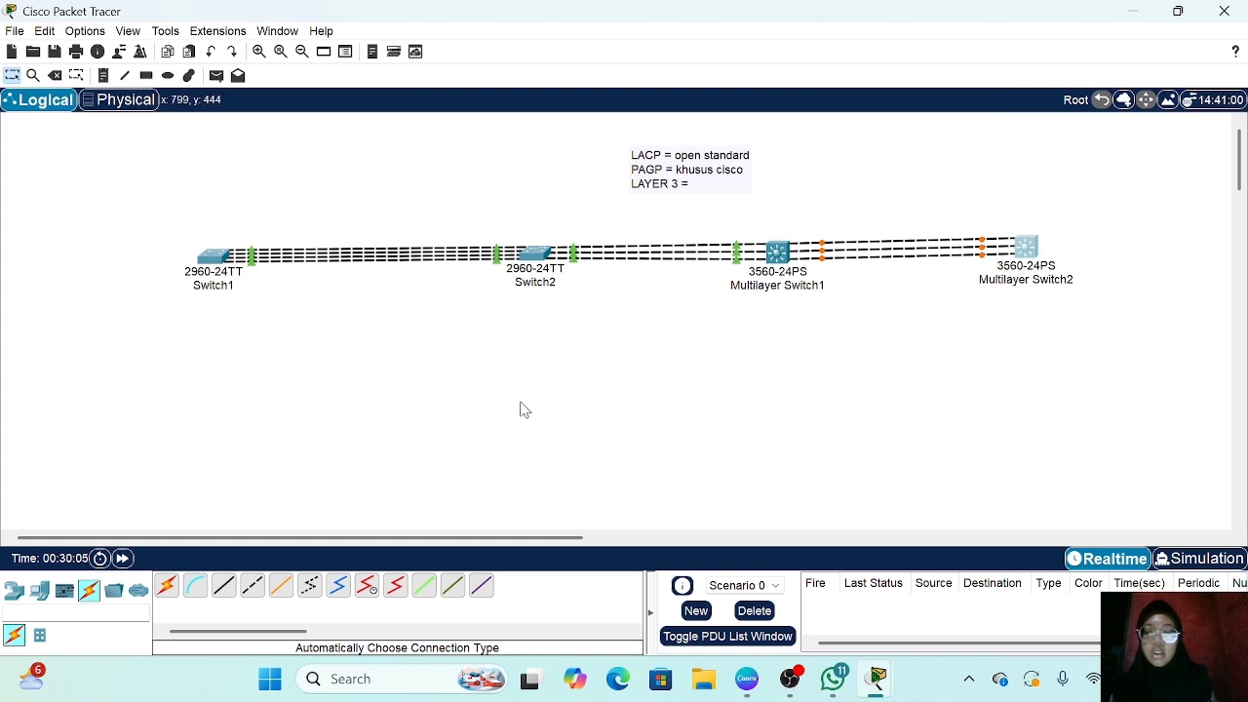
Step: Enable Always Show Port Labels in Logical Workspace in the preferences and return to the topology
click(85, 30)
click(110, 52)
click(179, 175)
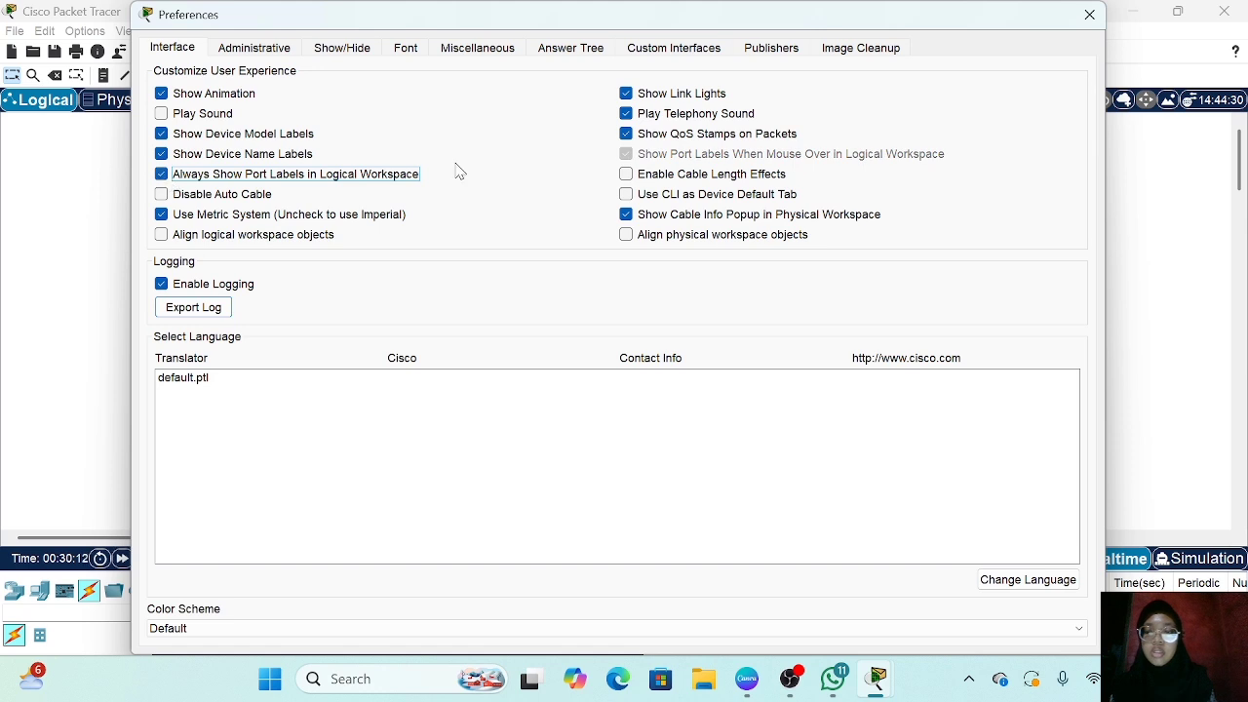
click(1088, 16)
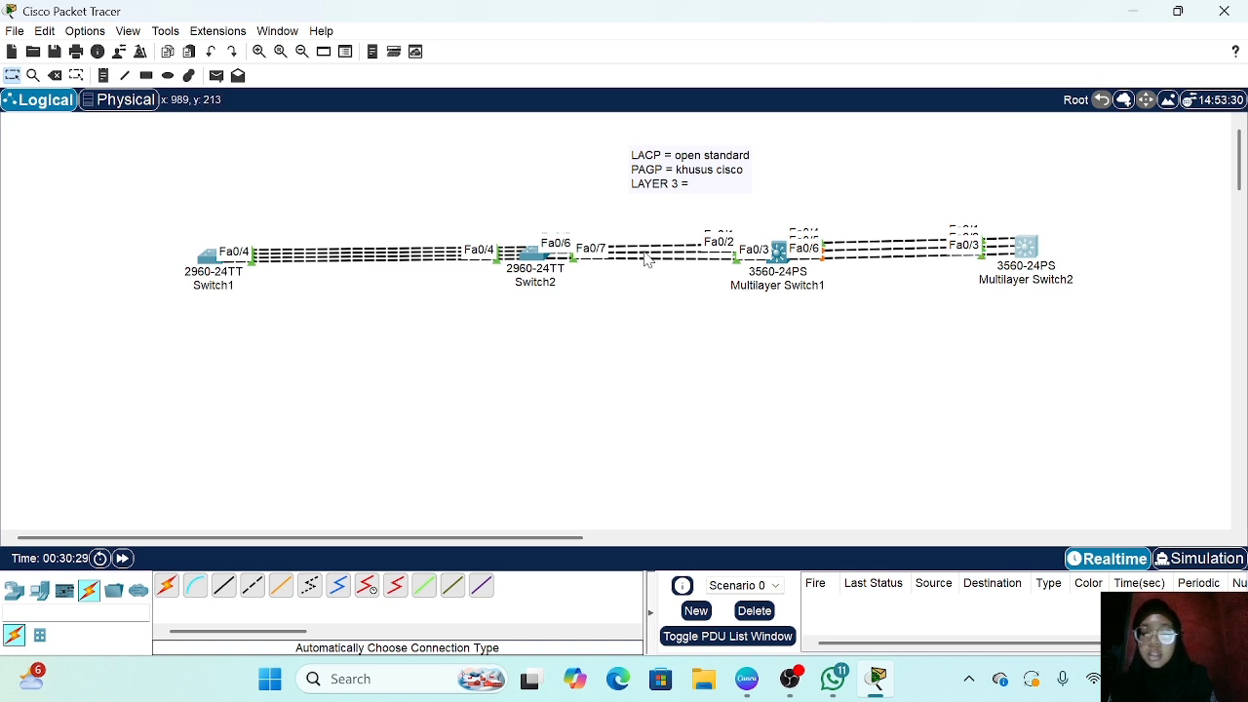
Step: Complete the third line of the protocol note above the topology as LAYER 3 = ON
double_click(693, 185)
click(698, 217)
text(ON)
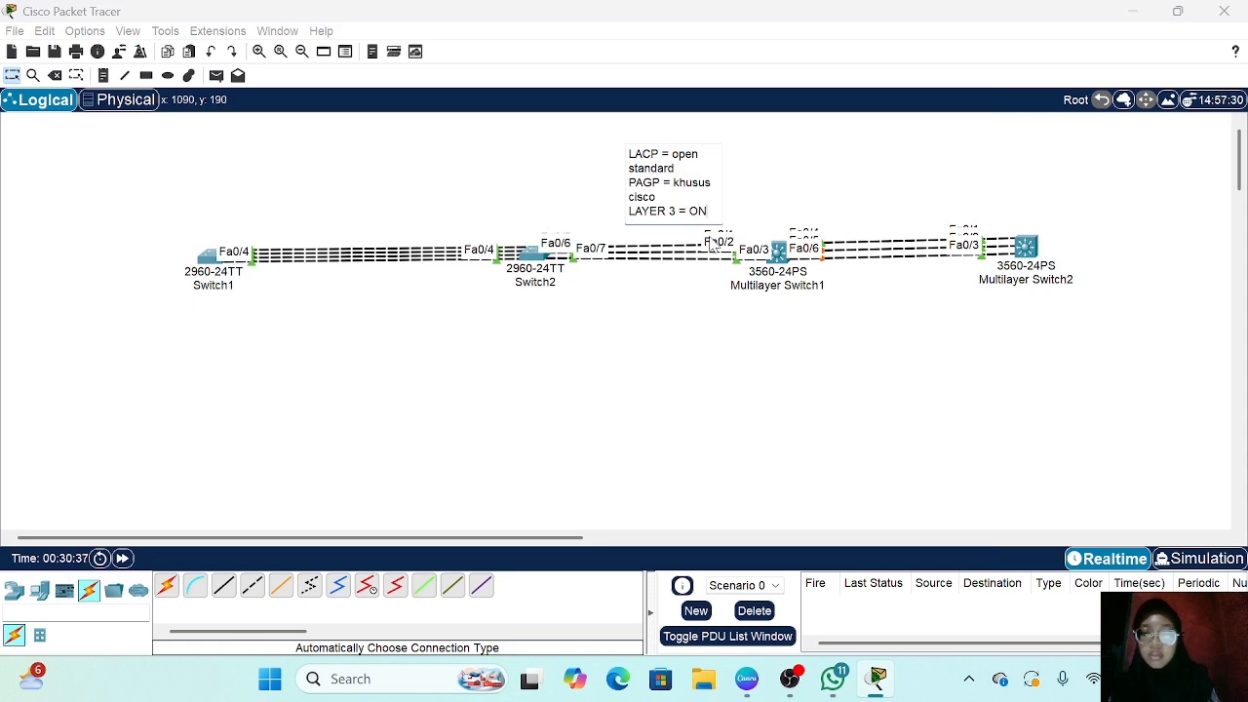
click(736, 337)
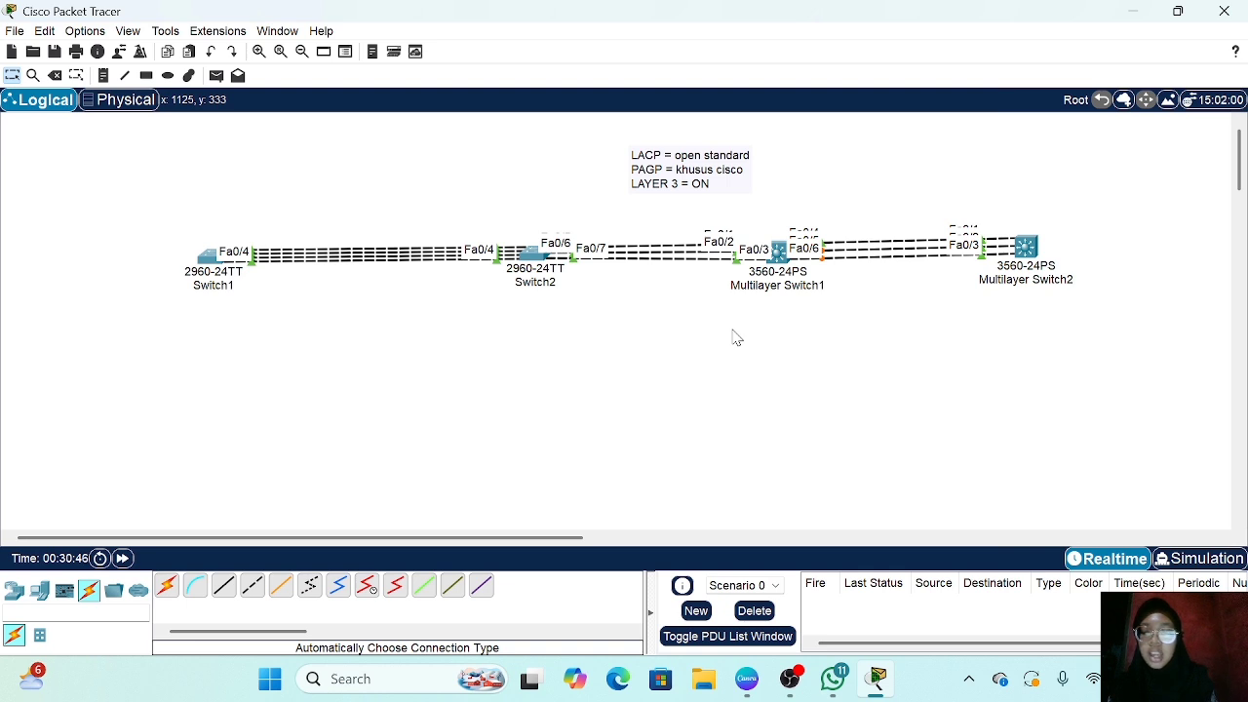
Step: Place address notes 10.10.10.1 above Multilayer Switch1 and 10.10.10.2 above Multilayer Switch2
mouse_move(783, 273)
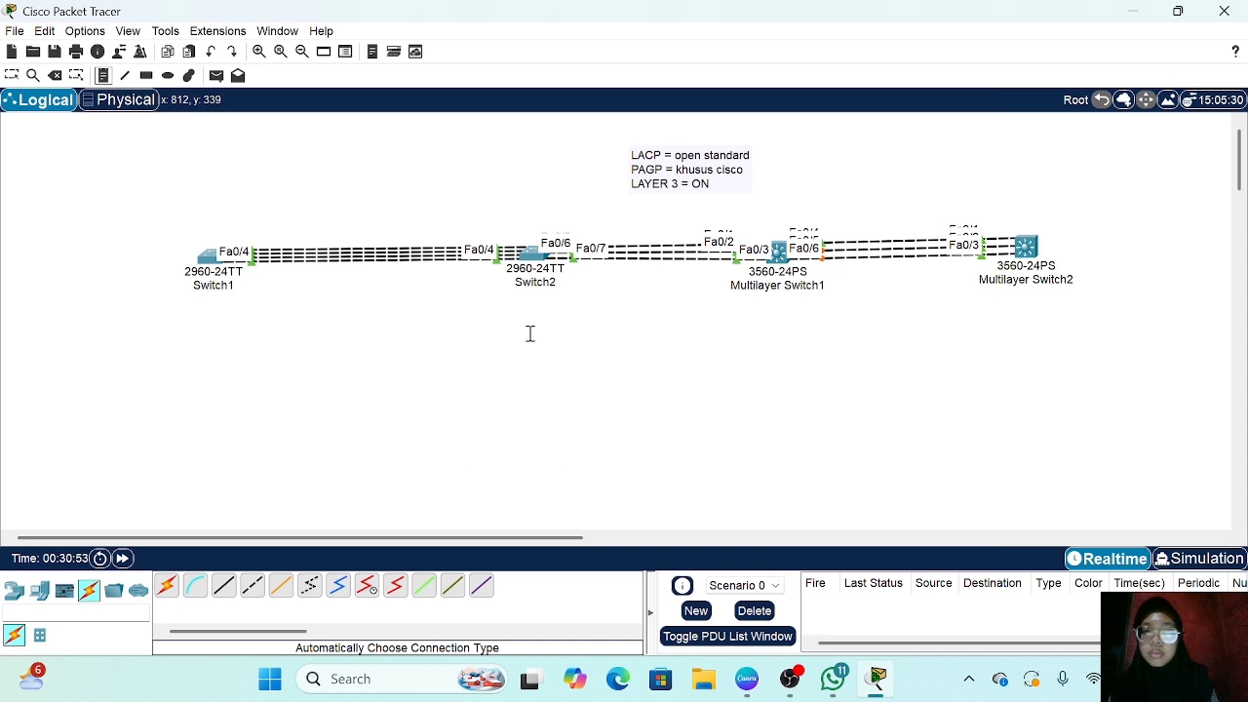
click(766, 213)
text(10.10.10.1)
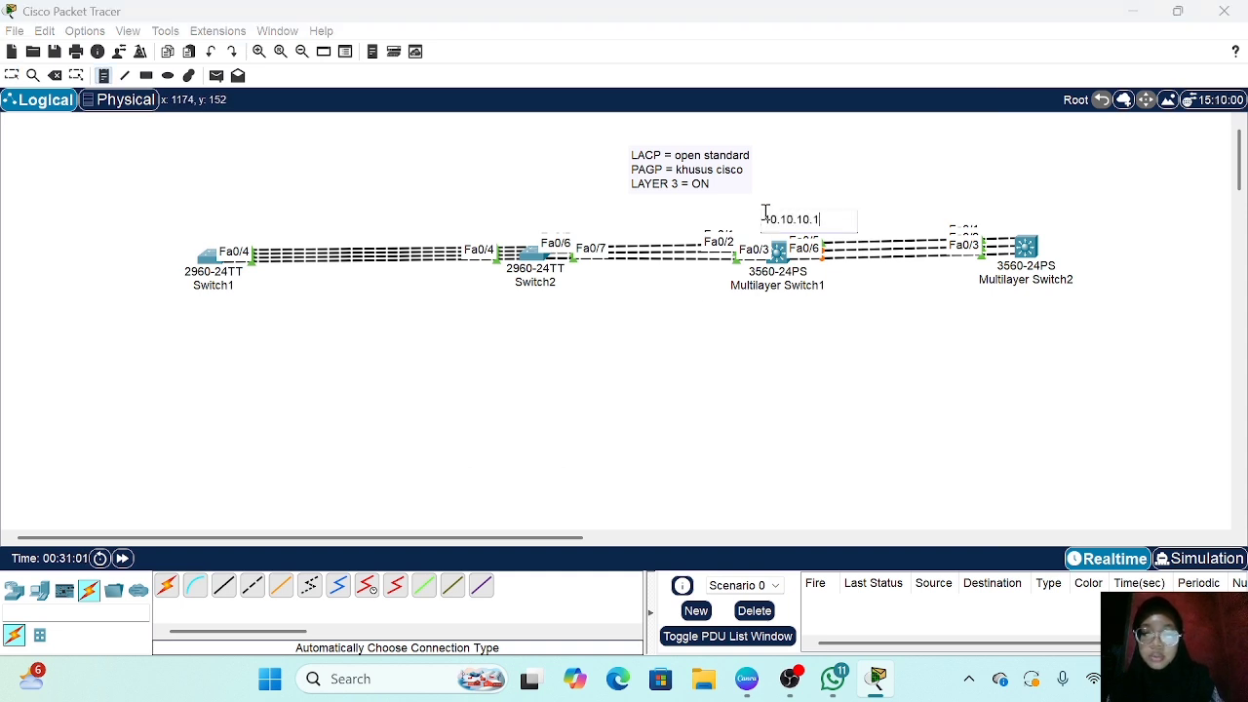
click(983, 213)
text(10.10.10.2)
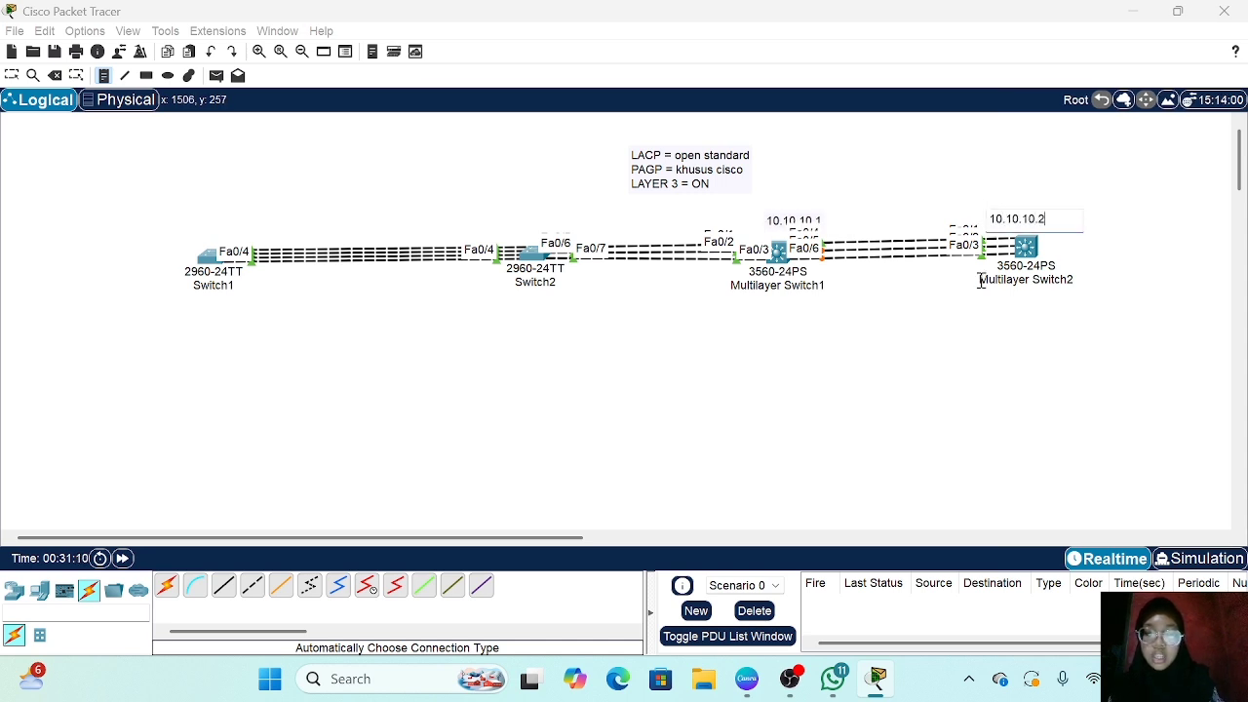
Step: Finish the note placement, and on Multilayer Switch1 make interface range fa0/4-6 routed with no switchport
click(706, 400)
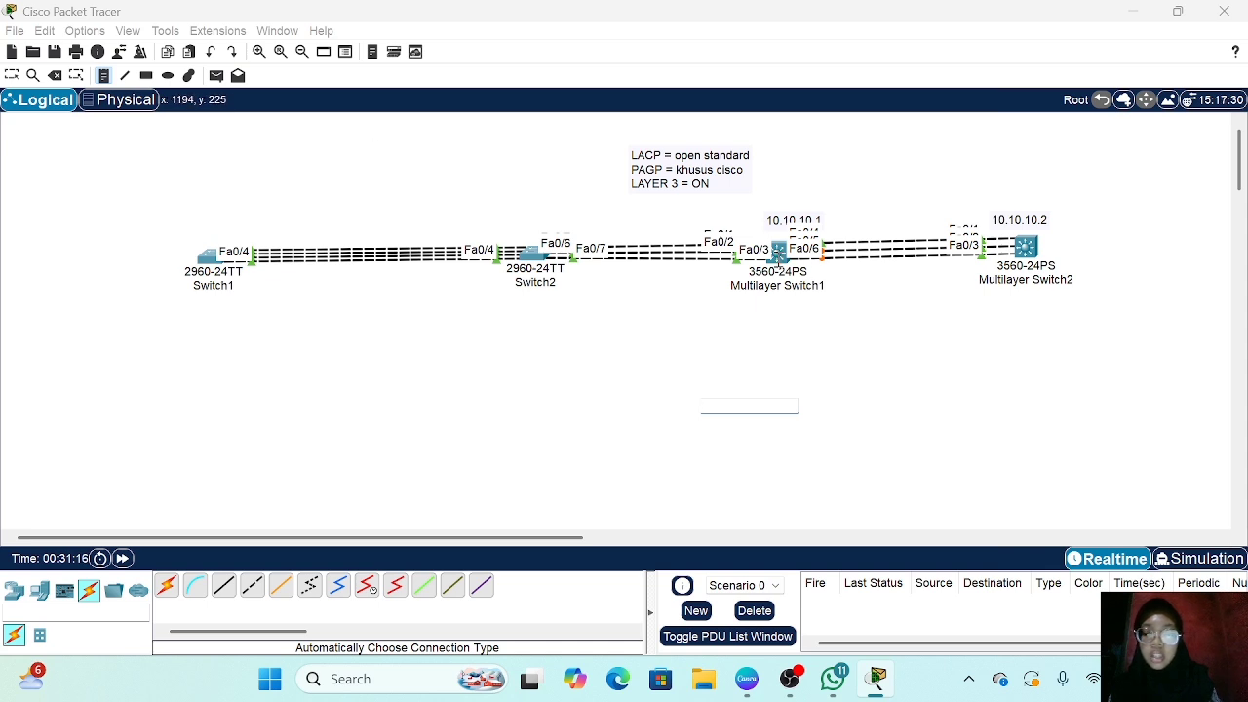
click(782, 260)
click(11, 76)
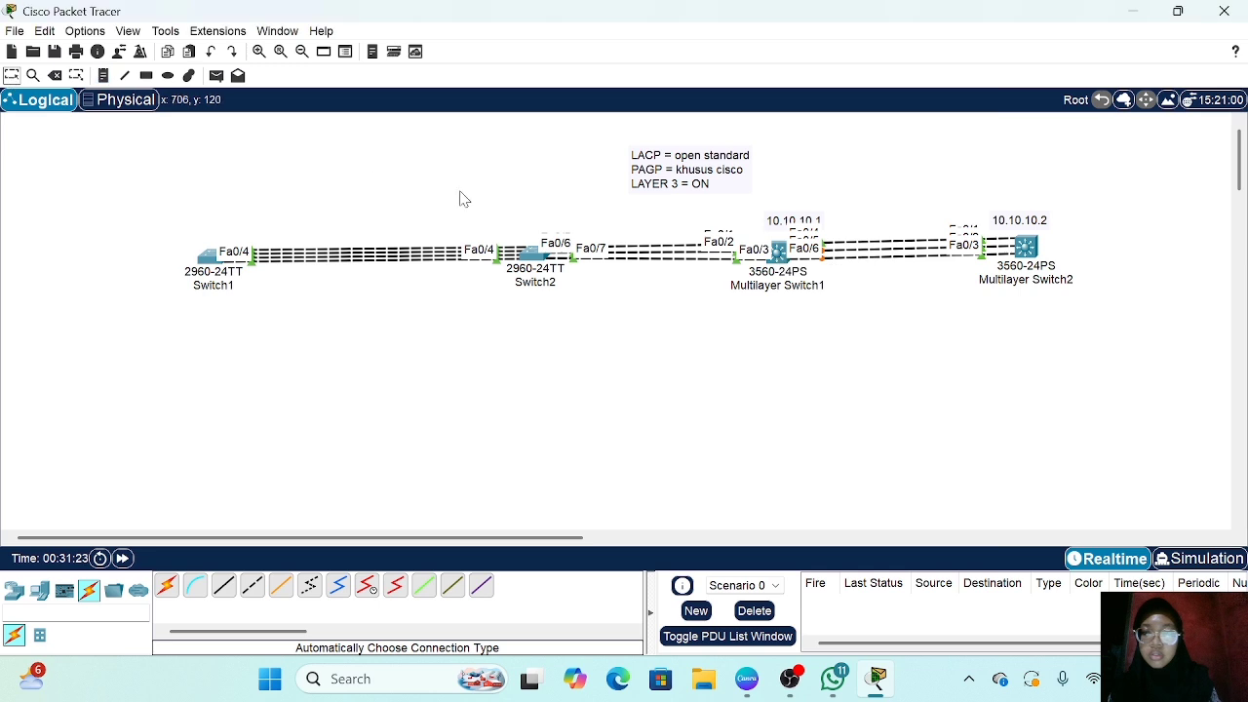
click(778, 249)
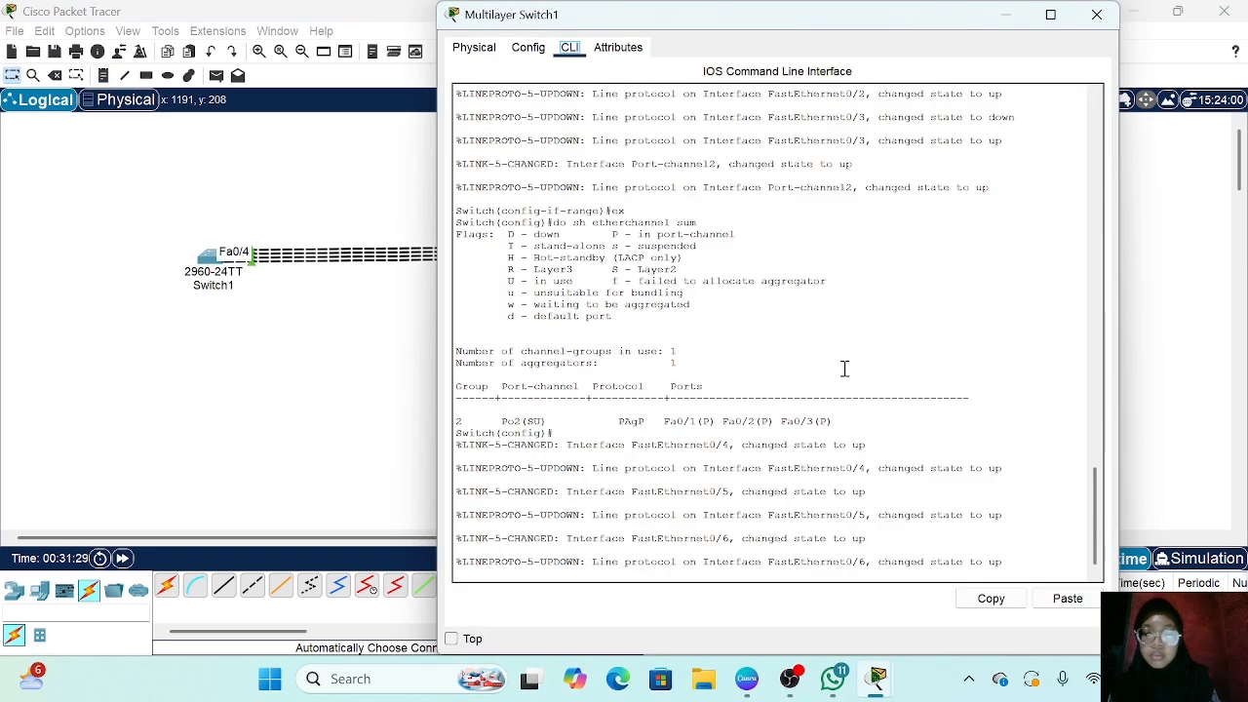
key(Return)
text(int range)
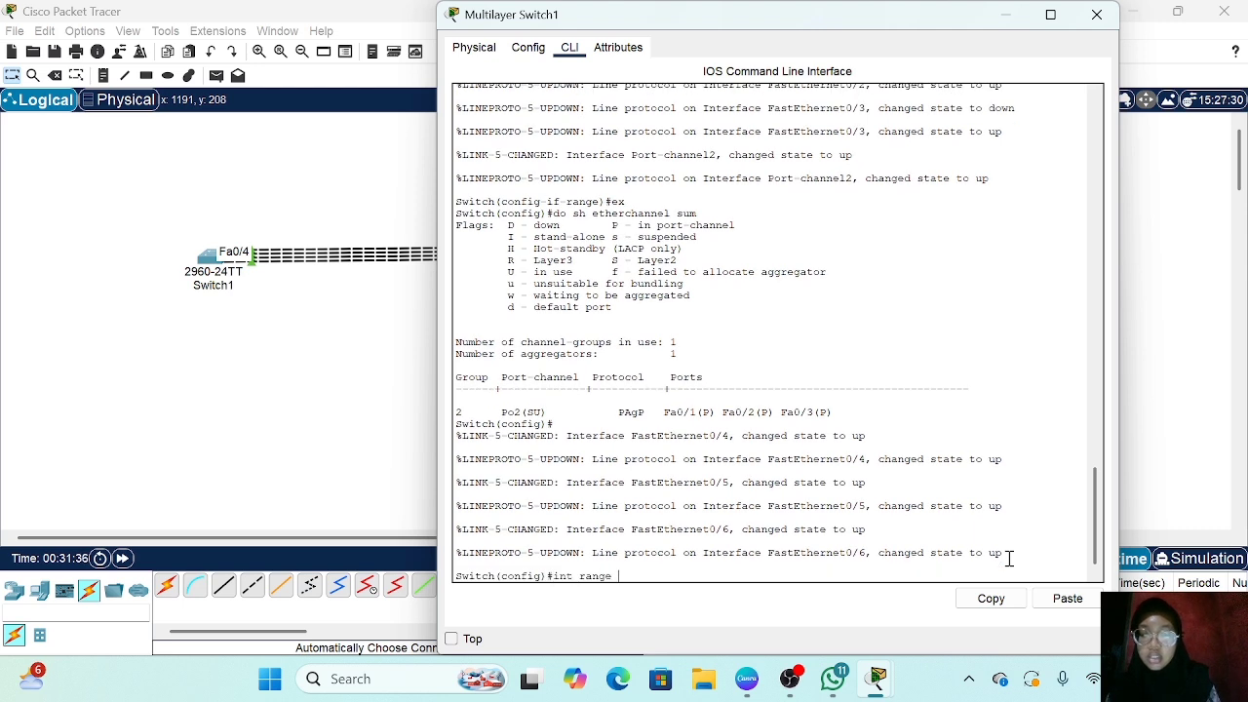
text( fa0/4-6)
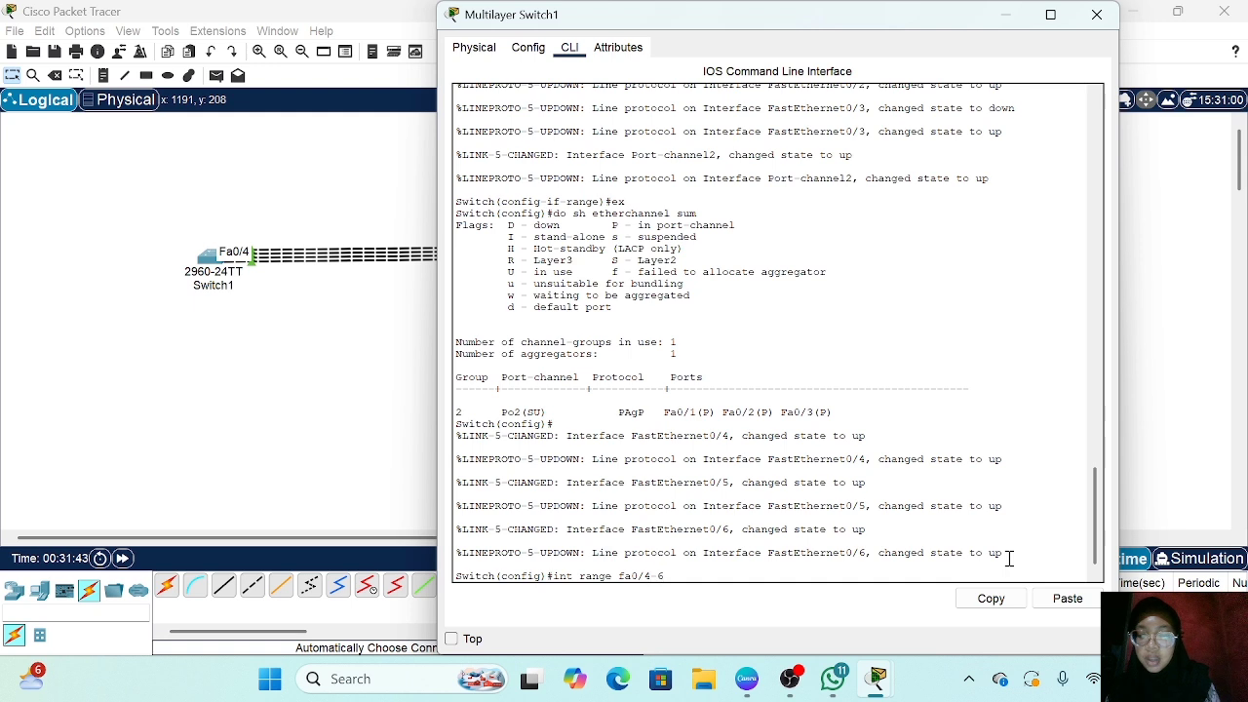
key(Return)
text(no switchport)
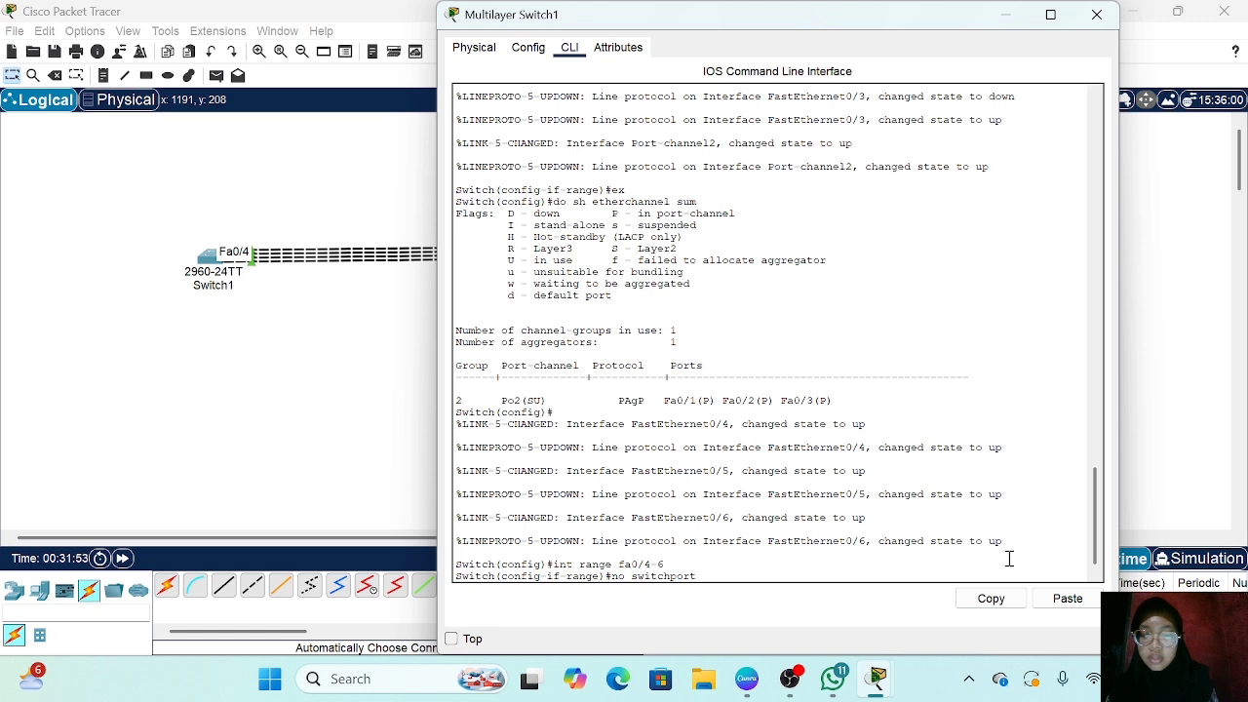
key(Return)
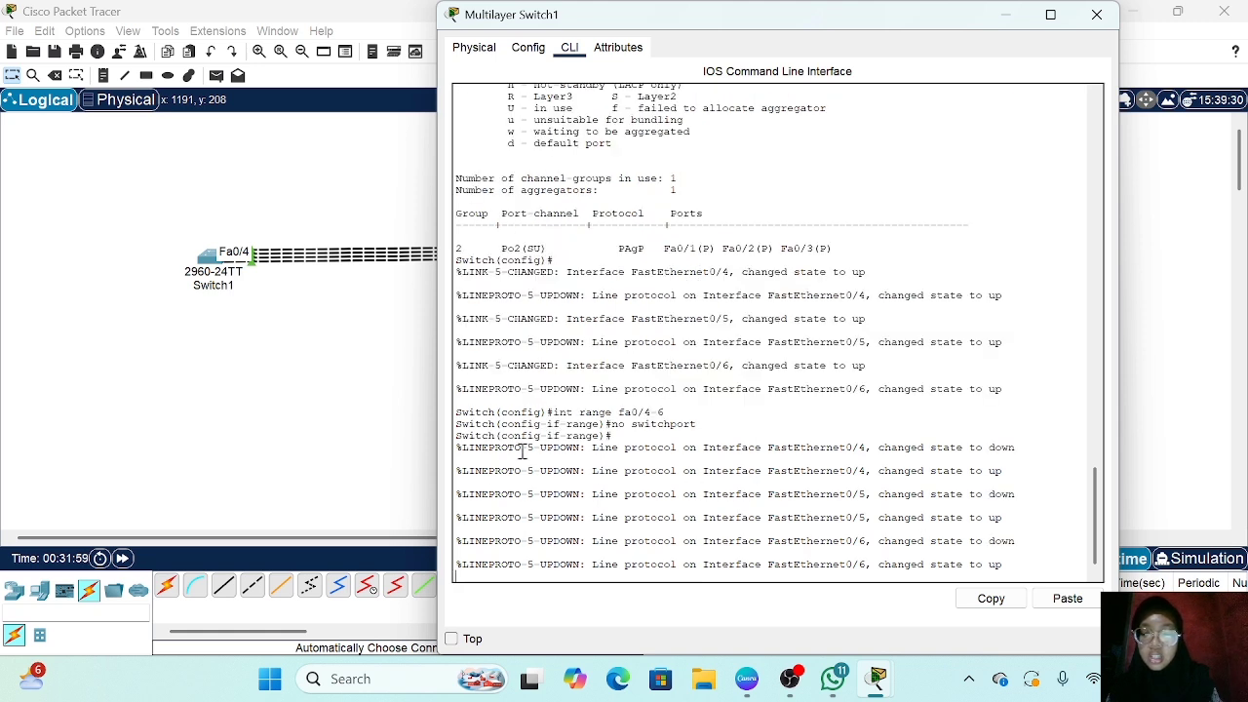
Step: On Multilayer Switch2's command line, decline the initial configuration dialog and enter global configuration mode
click(404, 433)
click(1024, 249)
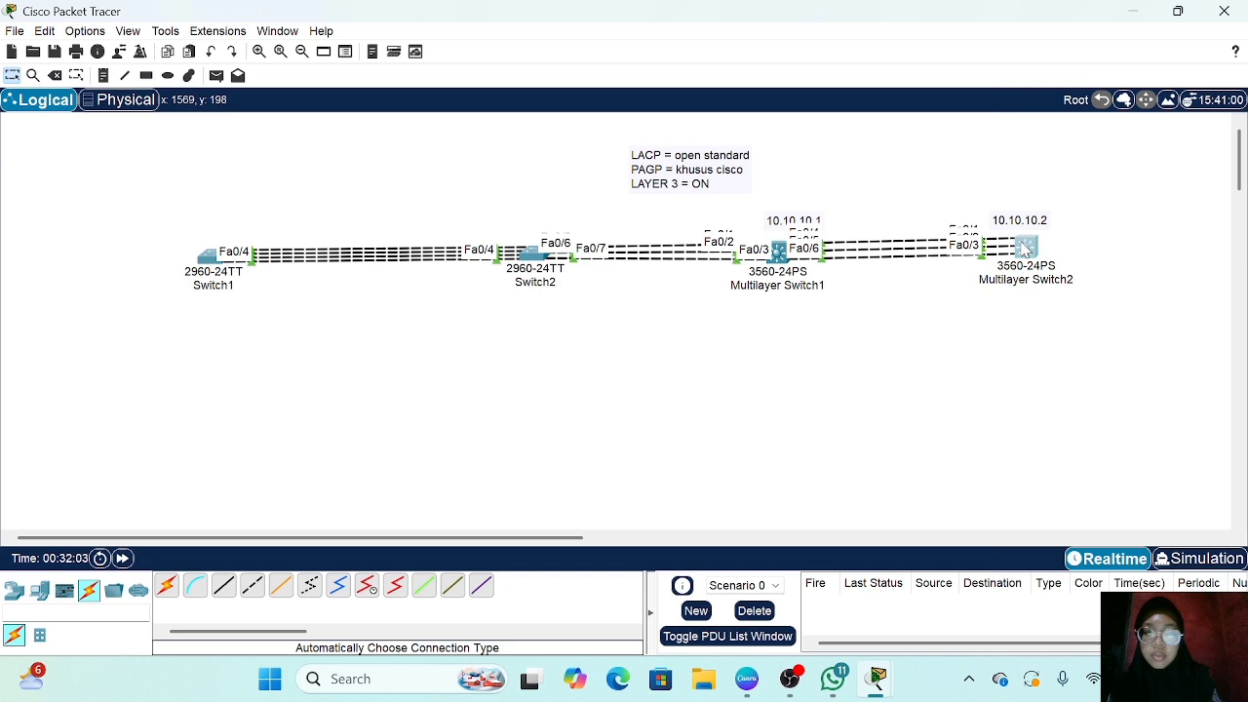
click(570, 46)
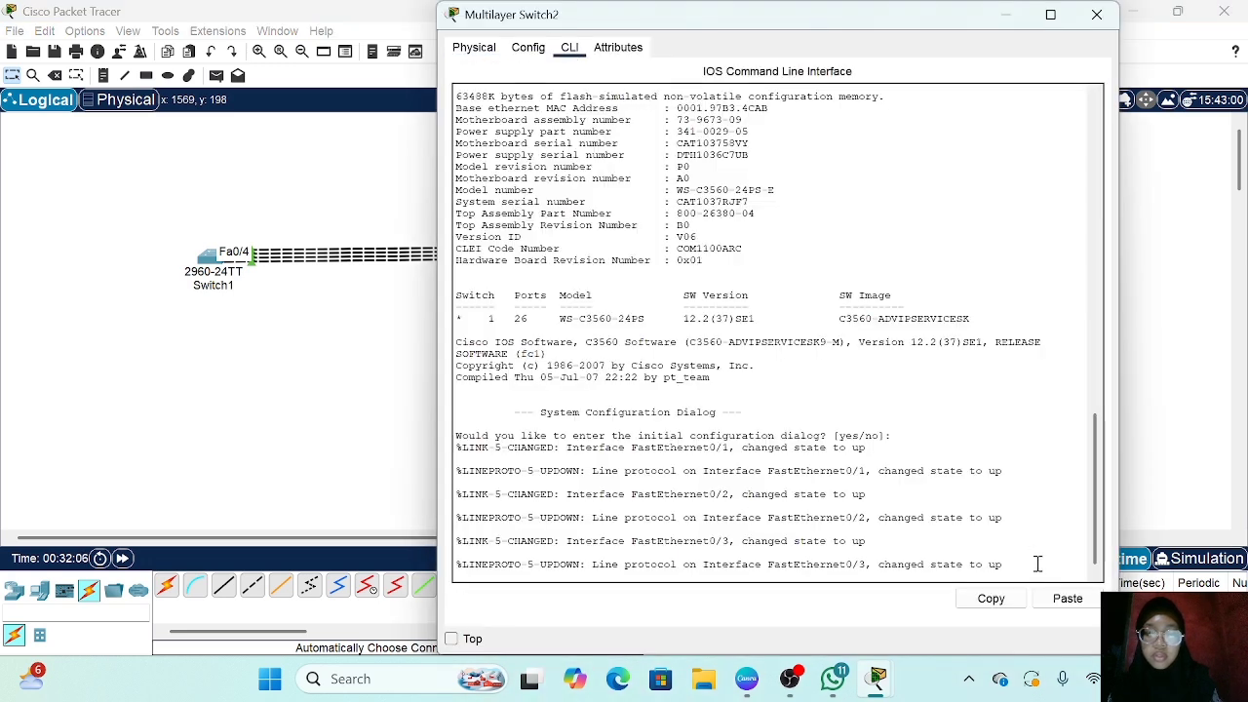
key(Return)
text(no)
key(Return)
key(Return)
text(en)
key(Return)
text(con)
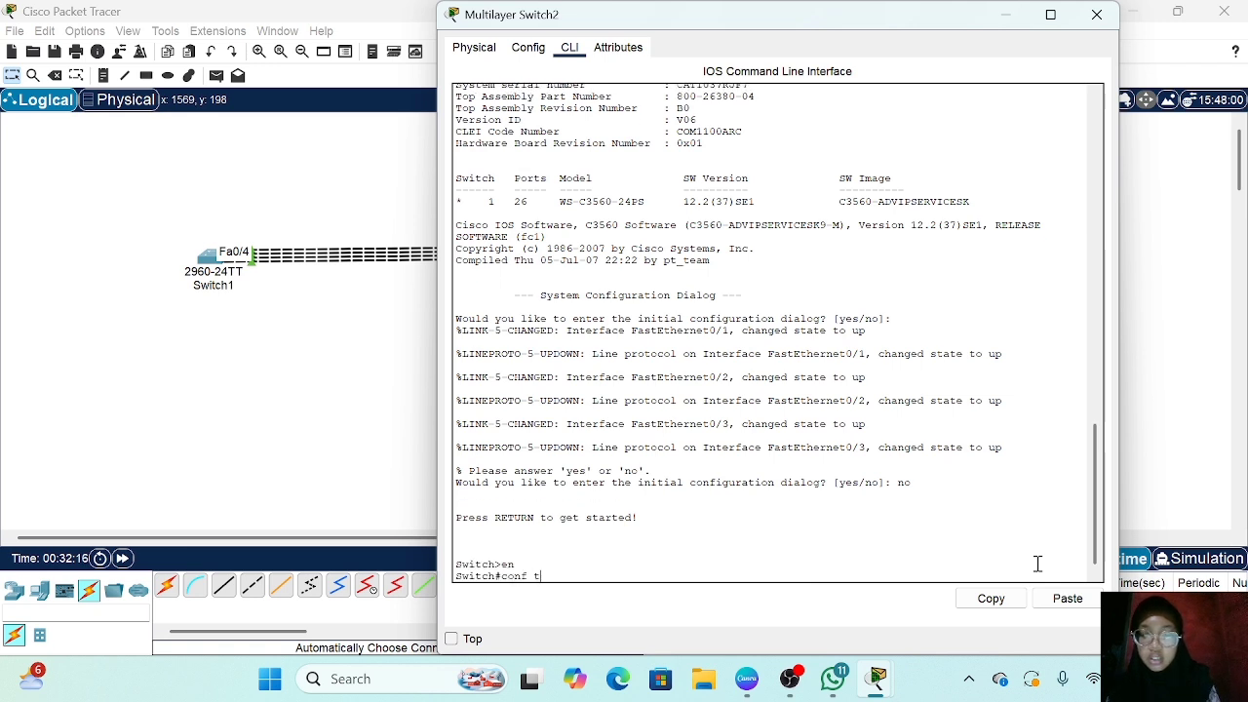
text(f t)
key(Return)
Step: Make interface range fa0/1-3 on Multilayer Switch2 routed with no switchport
text(int arnge)
key(BackSpace)
key(BackSpace)
key(BackSpace)
key(BackSpace)
text(range)
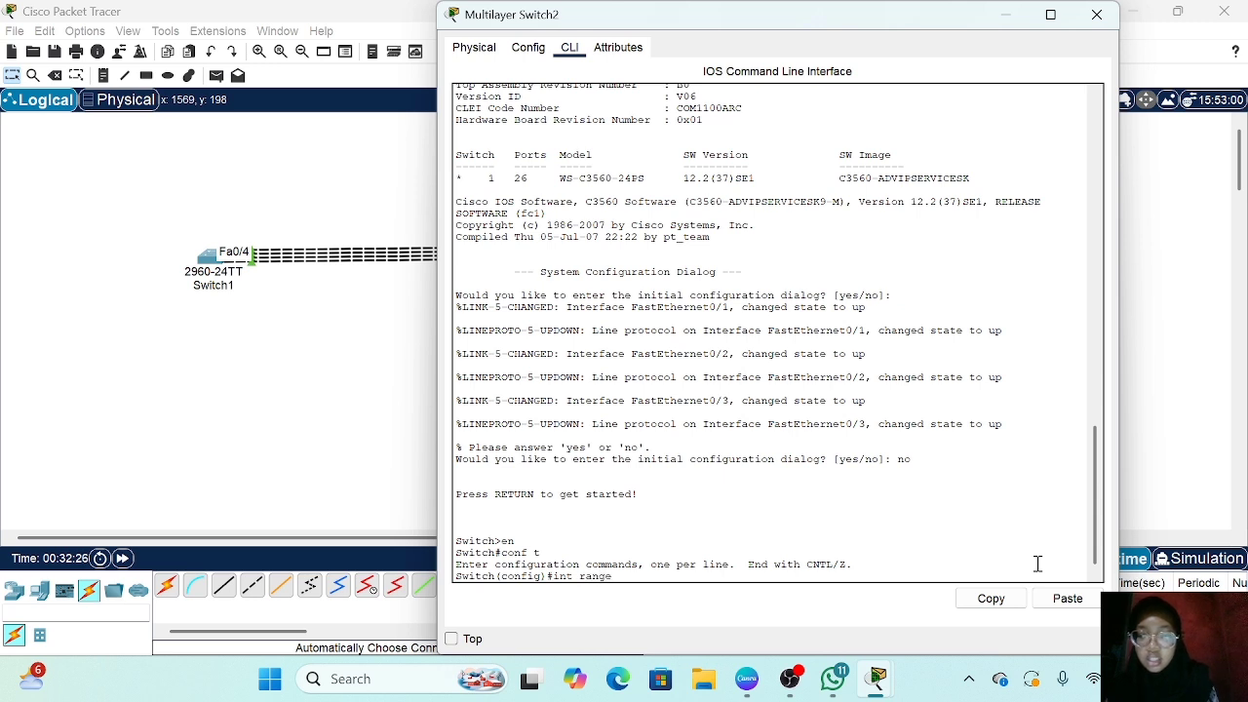
text( fa0/1-3)
key(Return)
text(no switchport)
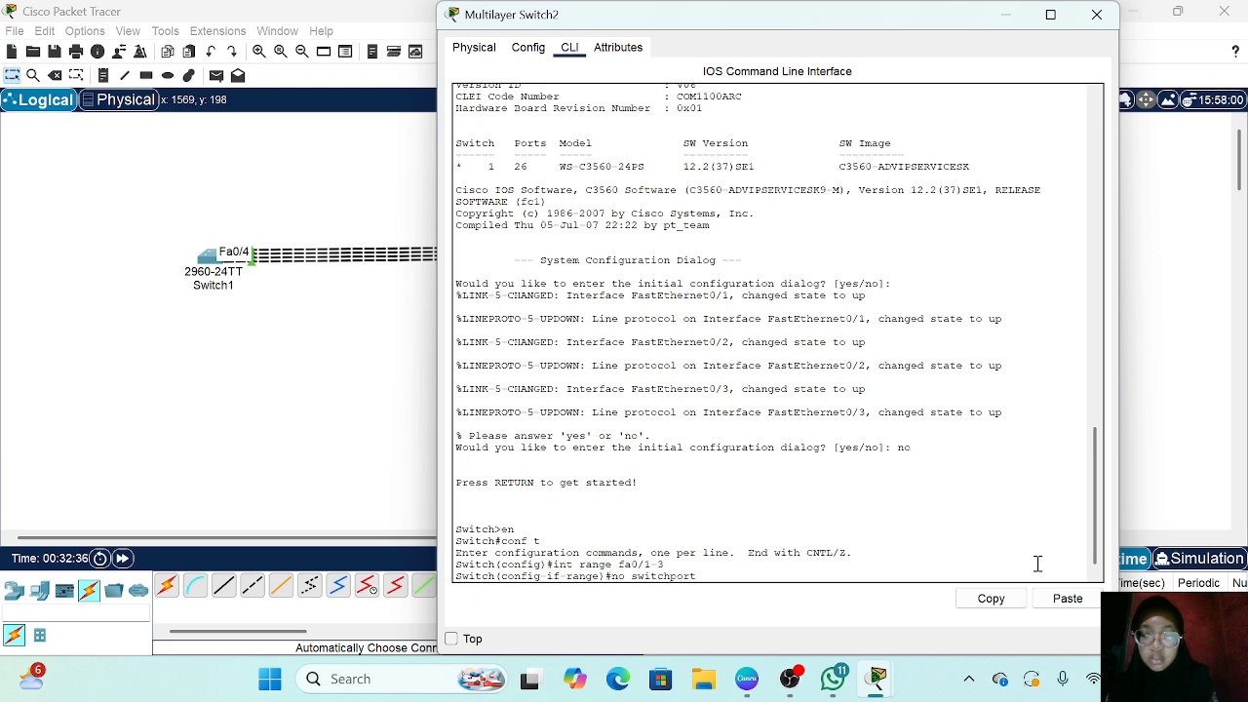
key(Return)
key(Return)
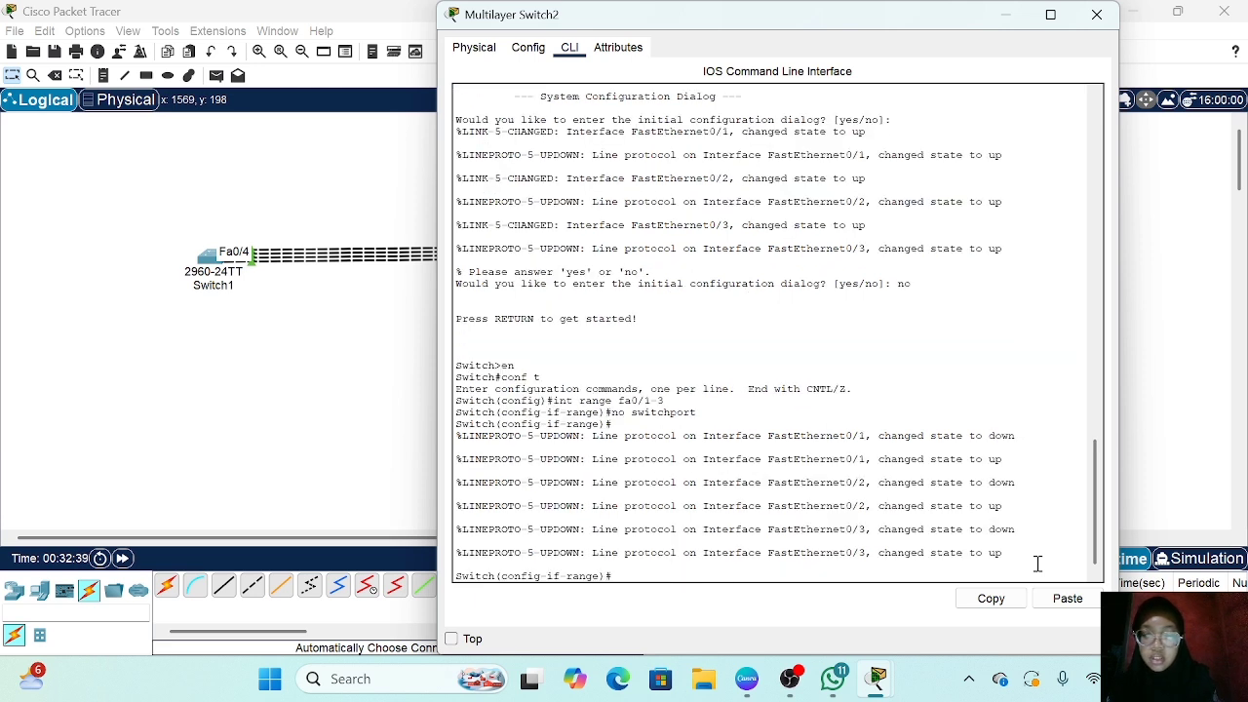
Step: On Multilayer Switch1, try to list the available EtherChannel modes for fa0/4-6 with channel-group mode ?
click(370, 435)
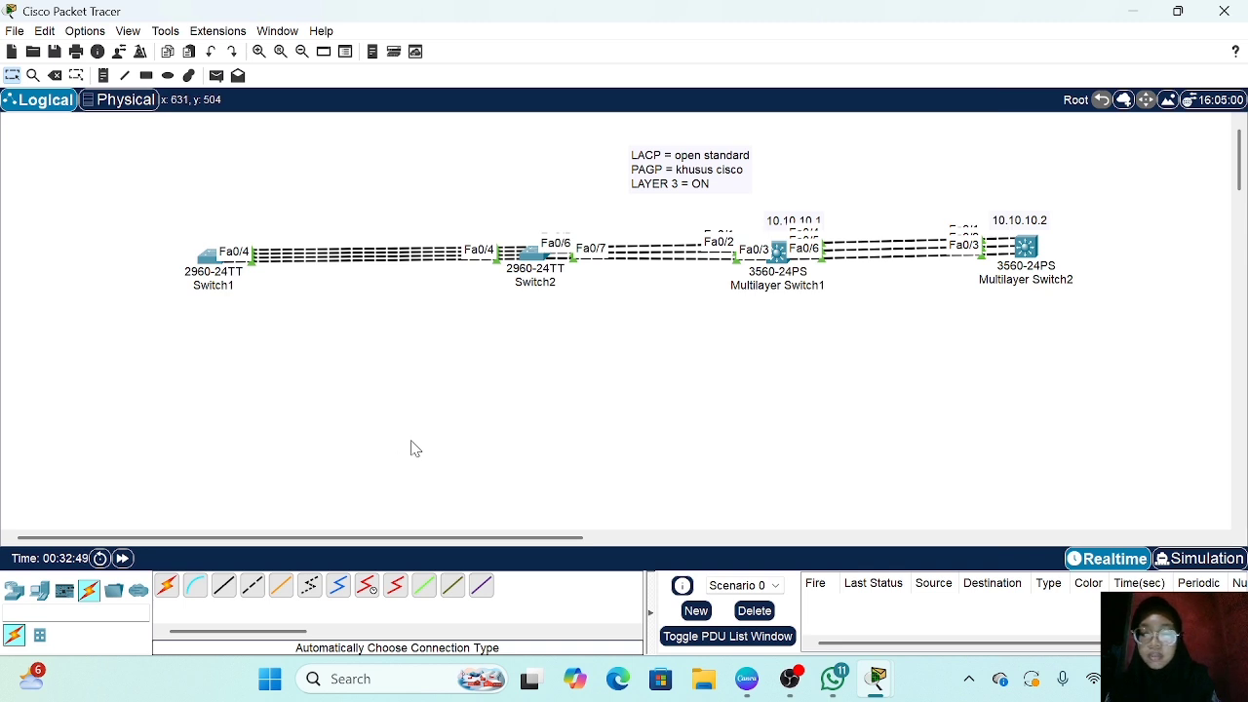
click(780, 255)
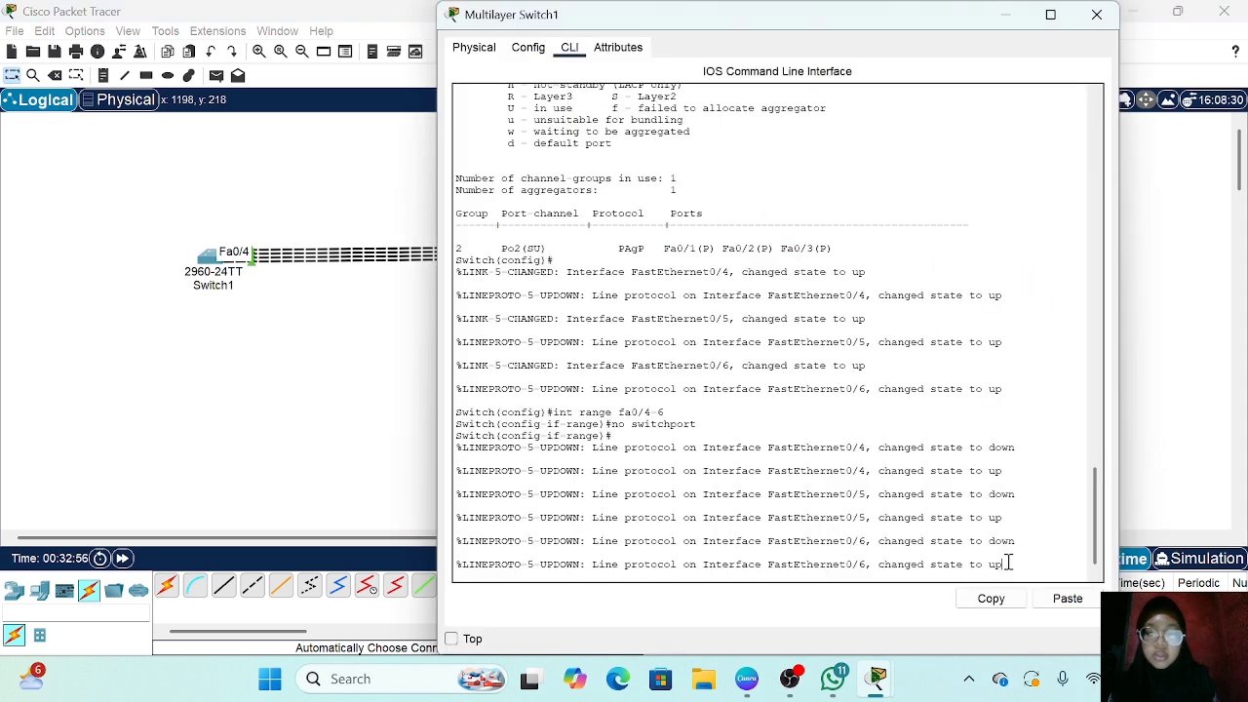
key(Return)
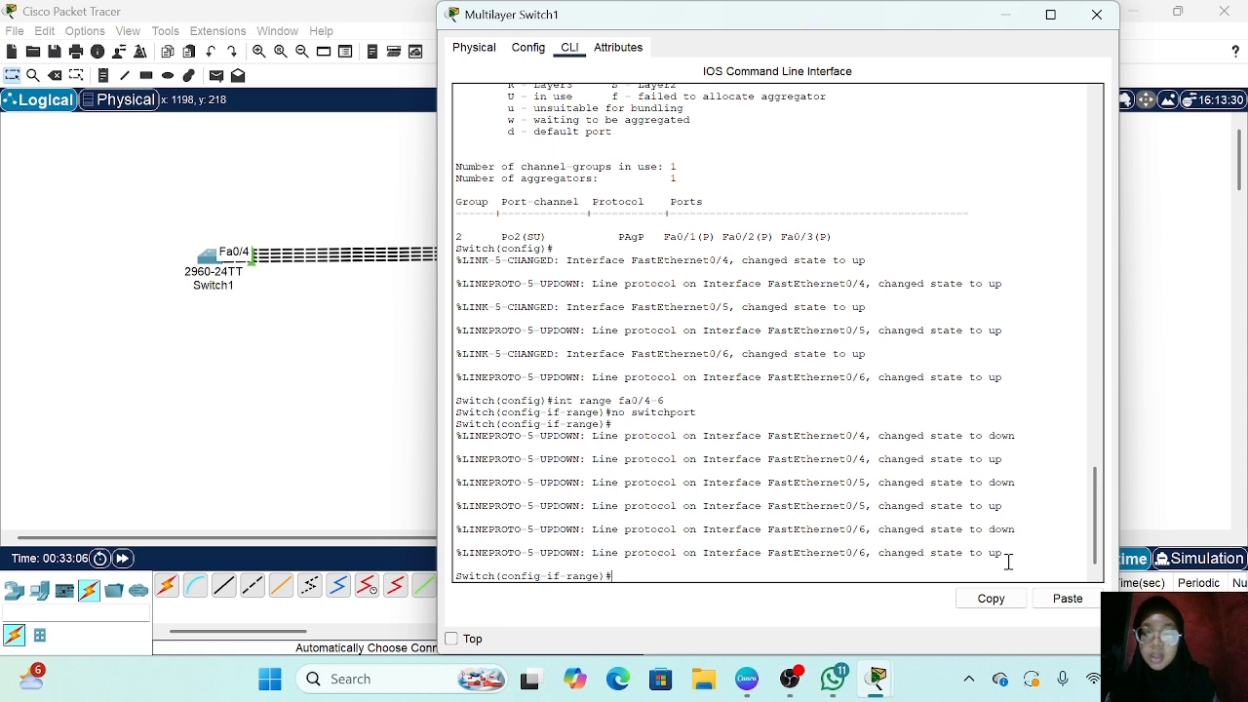
text(annel-group)
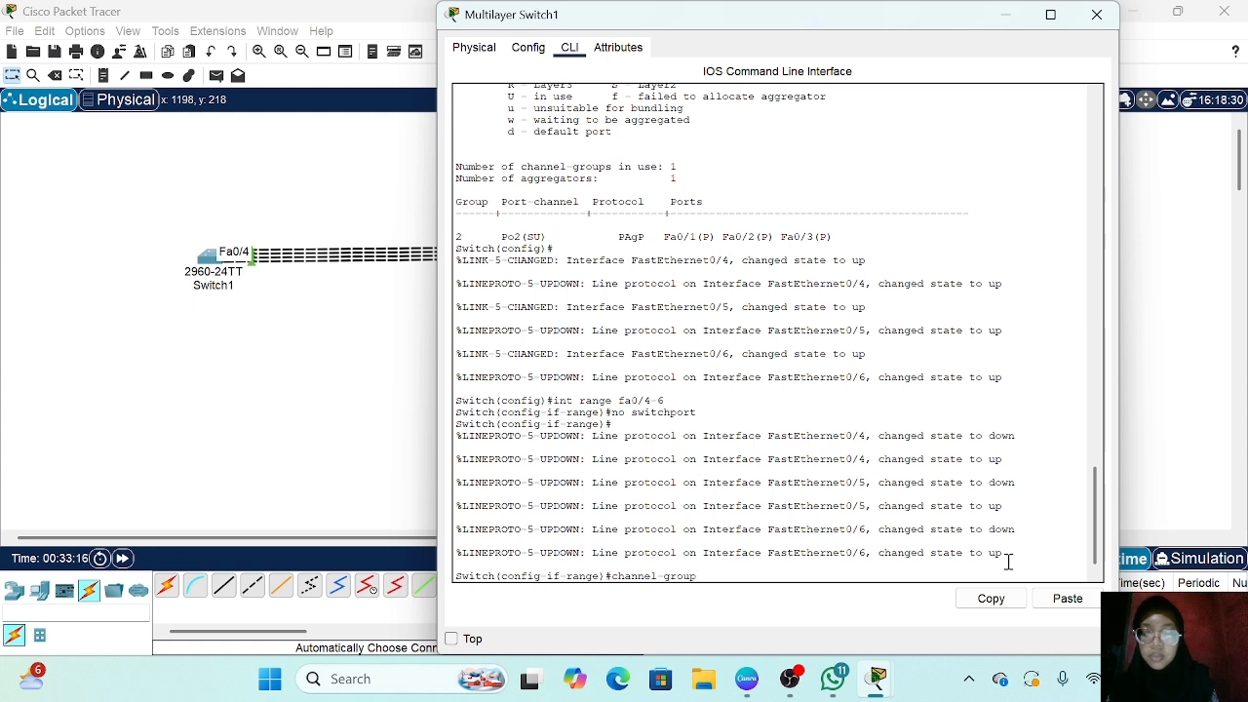
text(mode)
key(BackSpace)
key(BackSpace)
key(BackSpace)
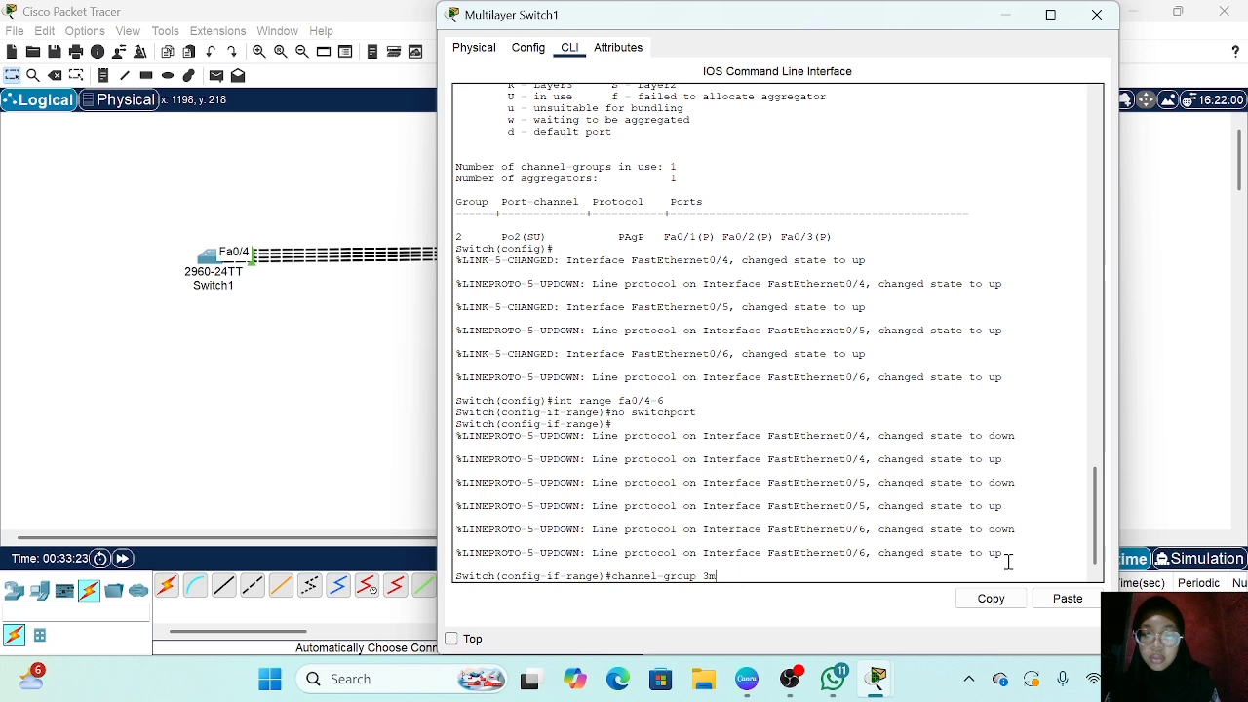
key(BackSpace)
key(BackSpace)
text(mode )
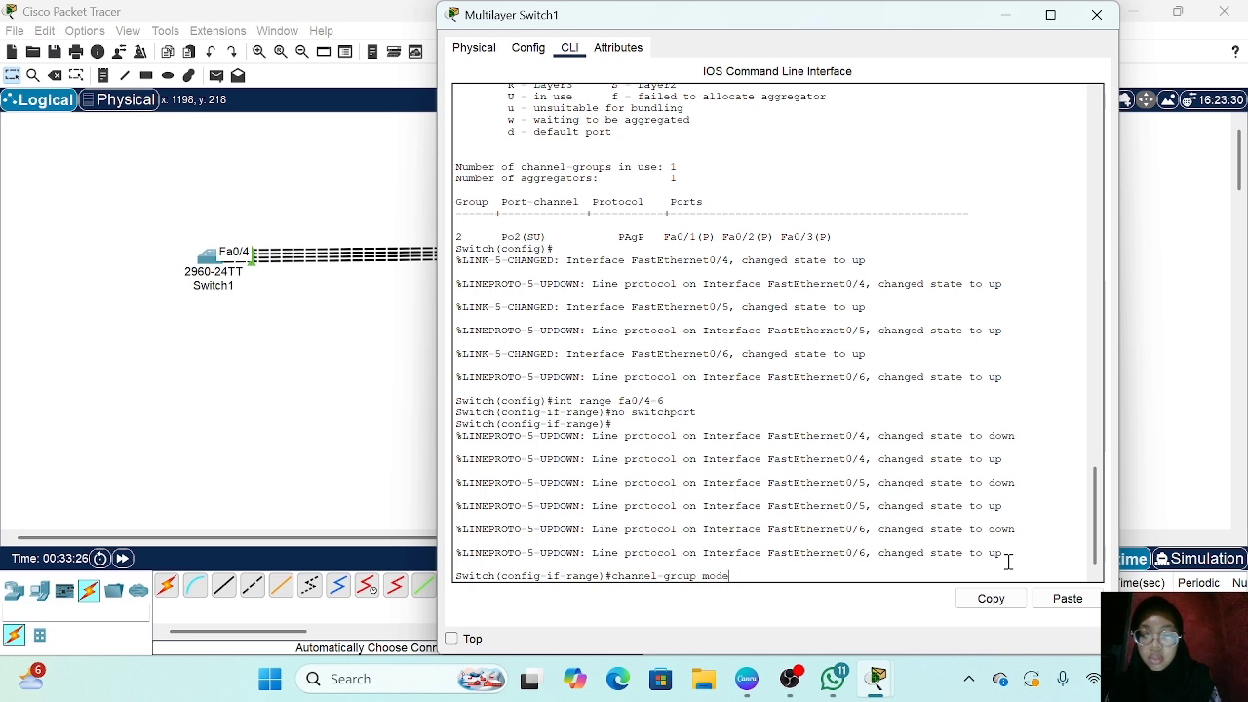
text(?)
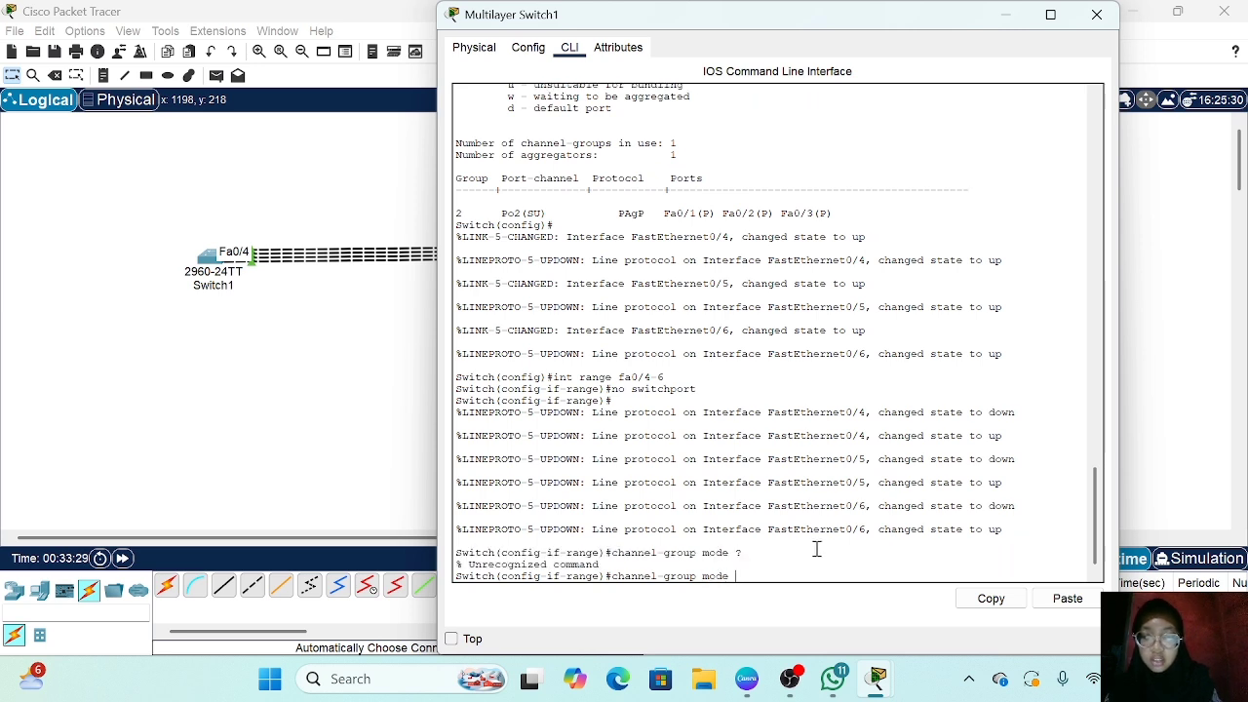
Step: List the modes for channel group 3 and assign Multilayer Switch1's fa0/4-6 to that group in mode on
key(Up)
key(Up)
key(Down)
key(Down)
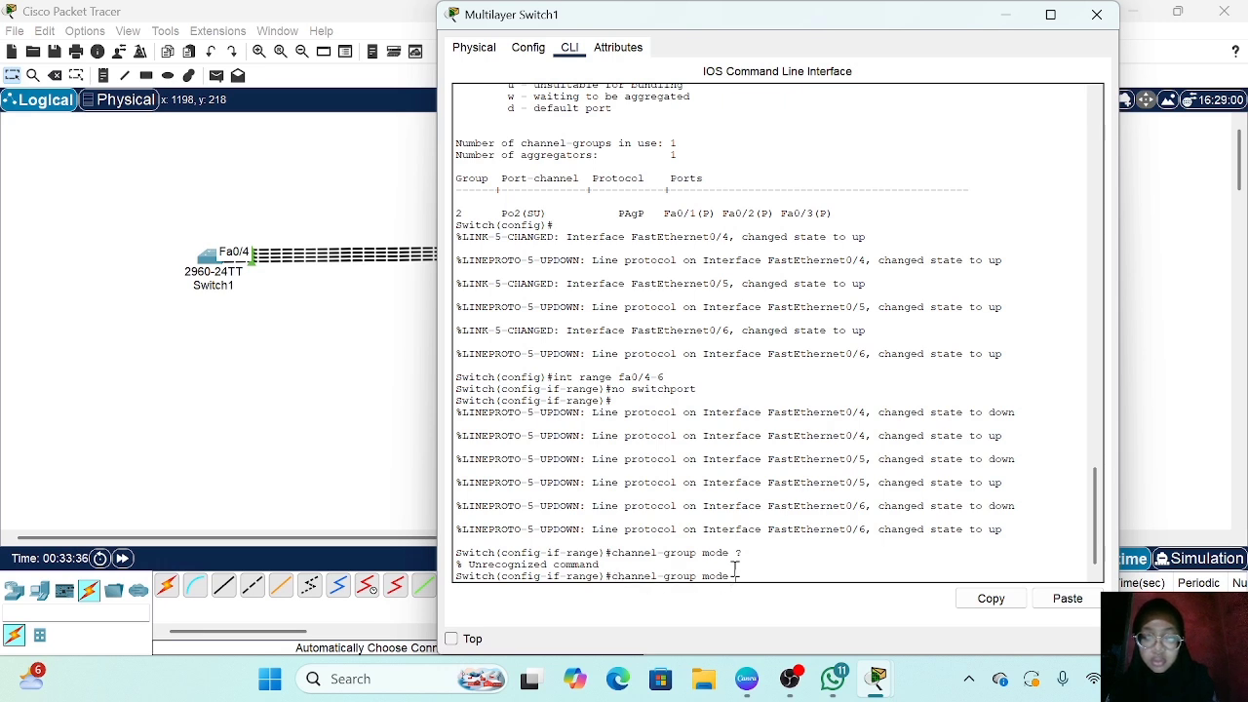
key(BackSpace)
key(BackSpace)
key(BackSpace)
key(BackSpace)
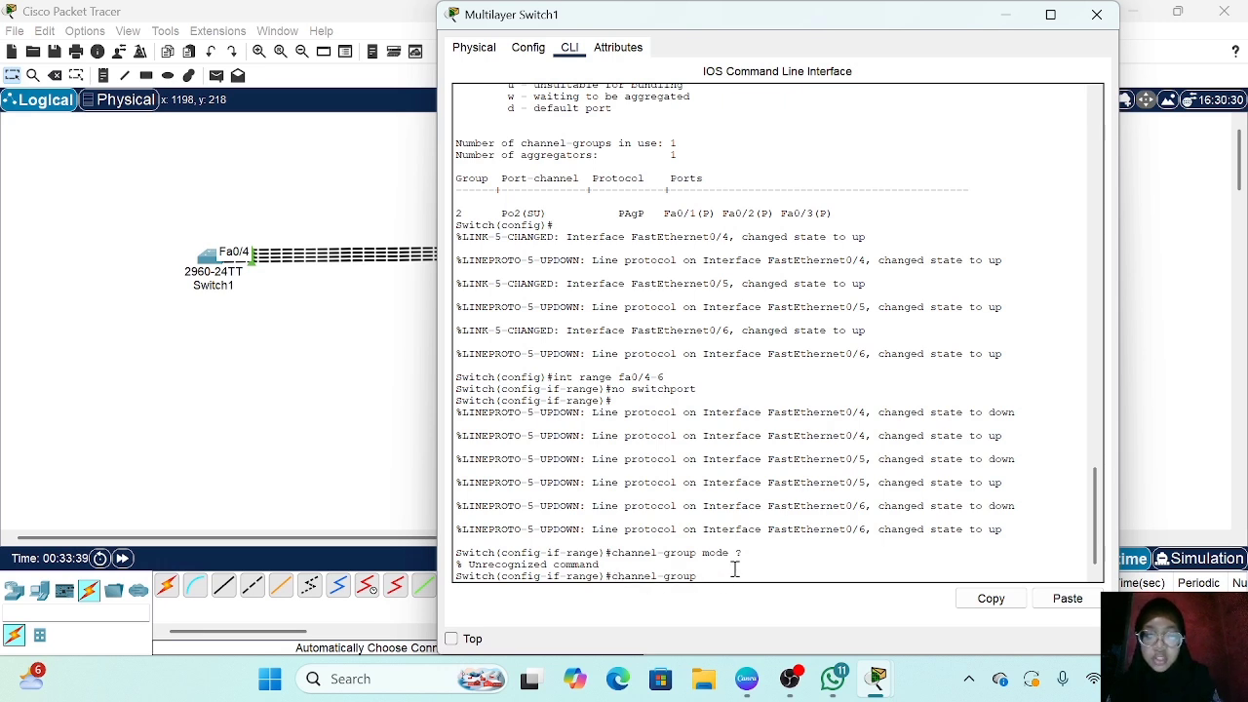
text(3 m)
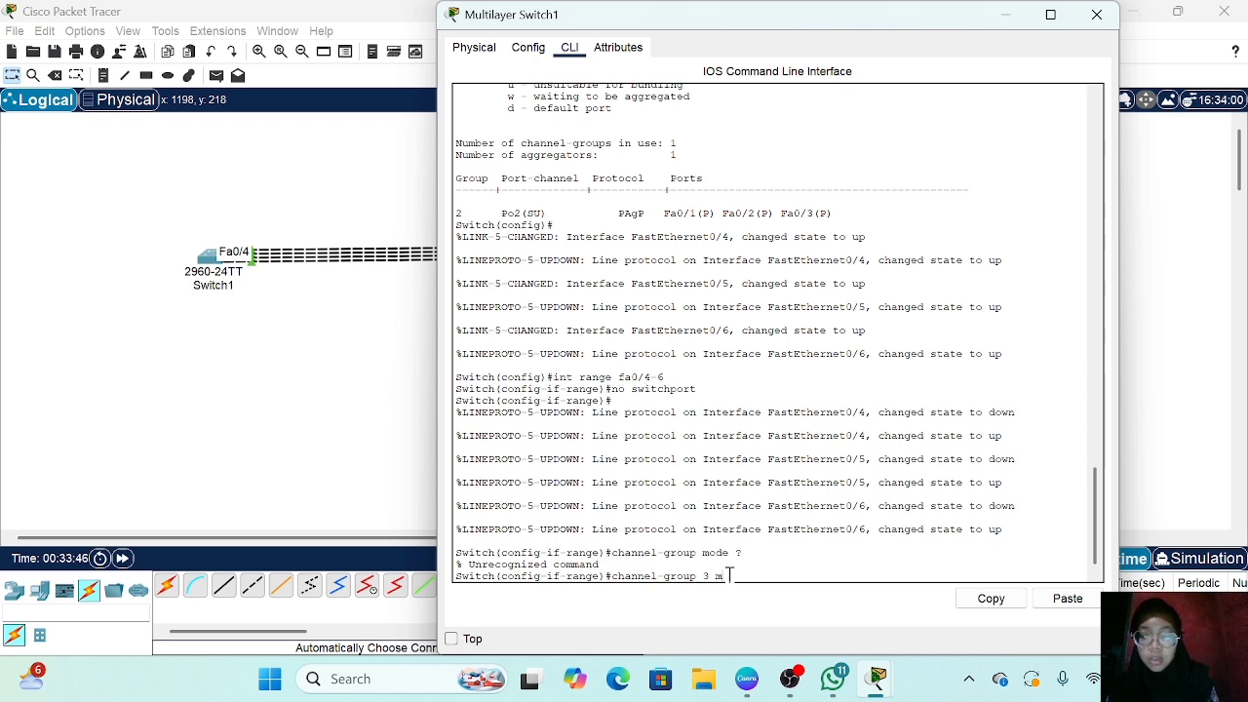
text(ode ?)
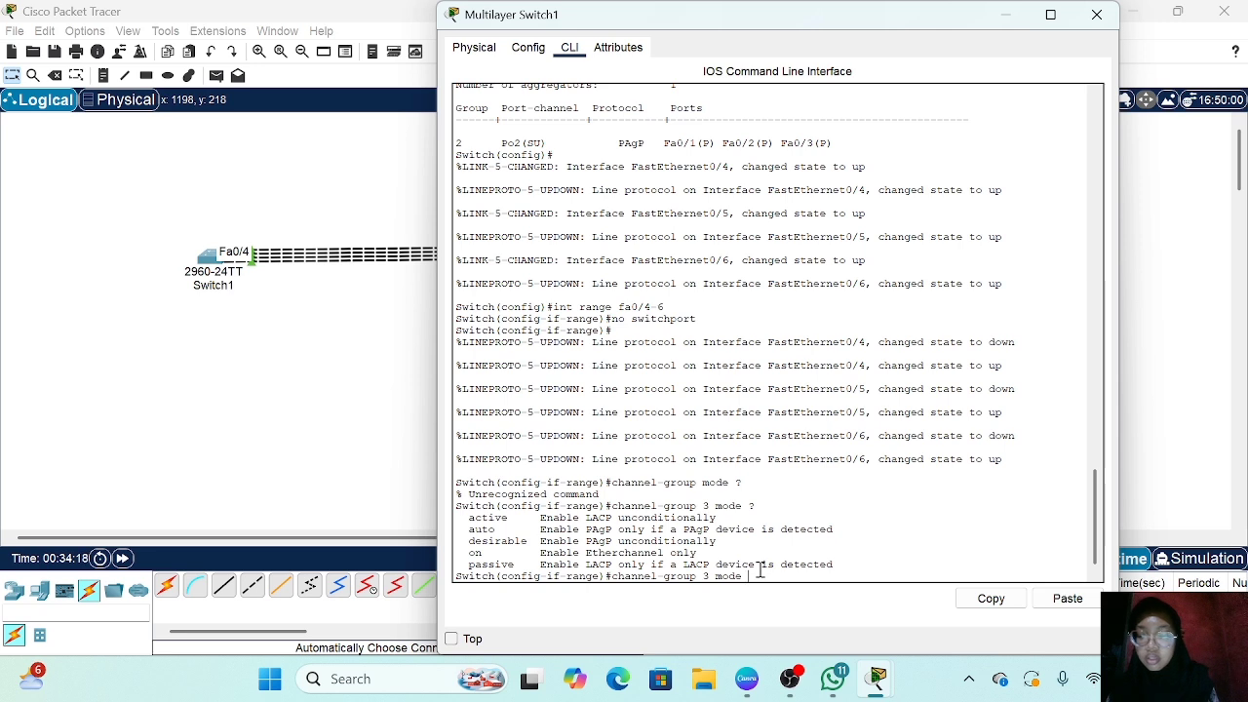
text(n)
key(Return)
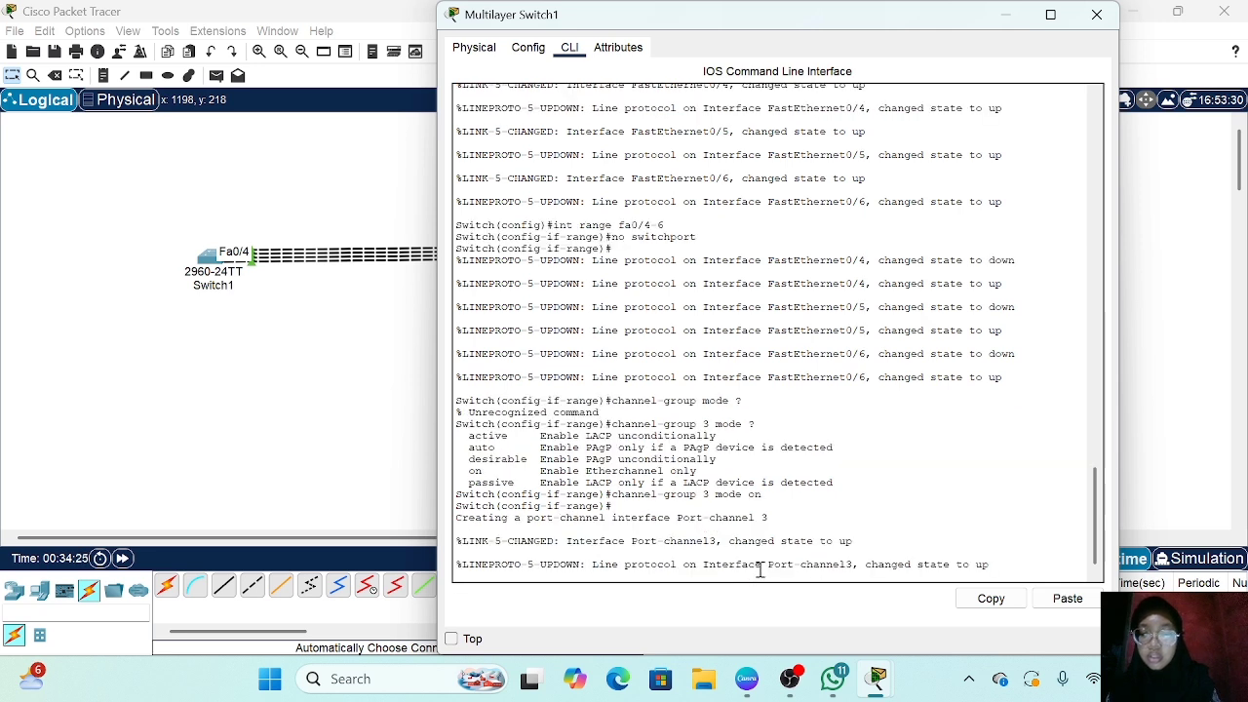
Step: On Multilayer Switch2, assign the selected fa0/1-3 range to channel group 3 in mode on
click(1033, 252)
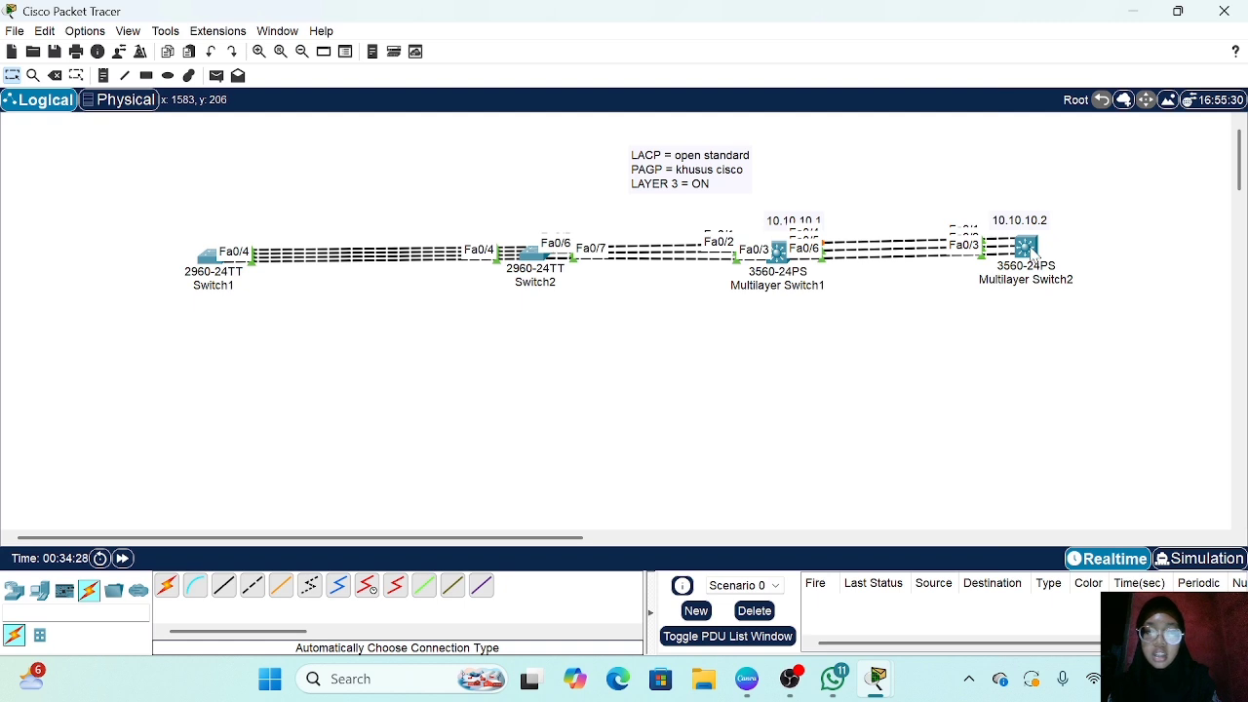
click(1034, 252)
text(channel)
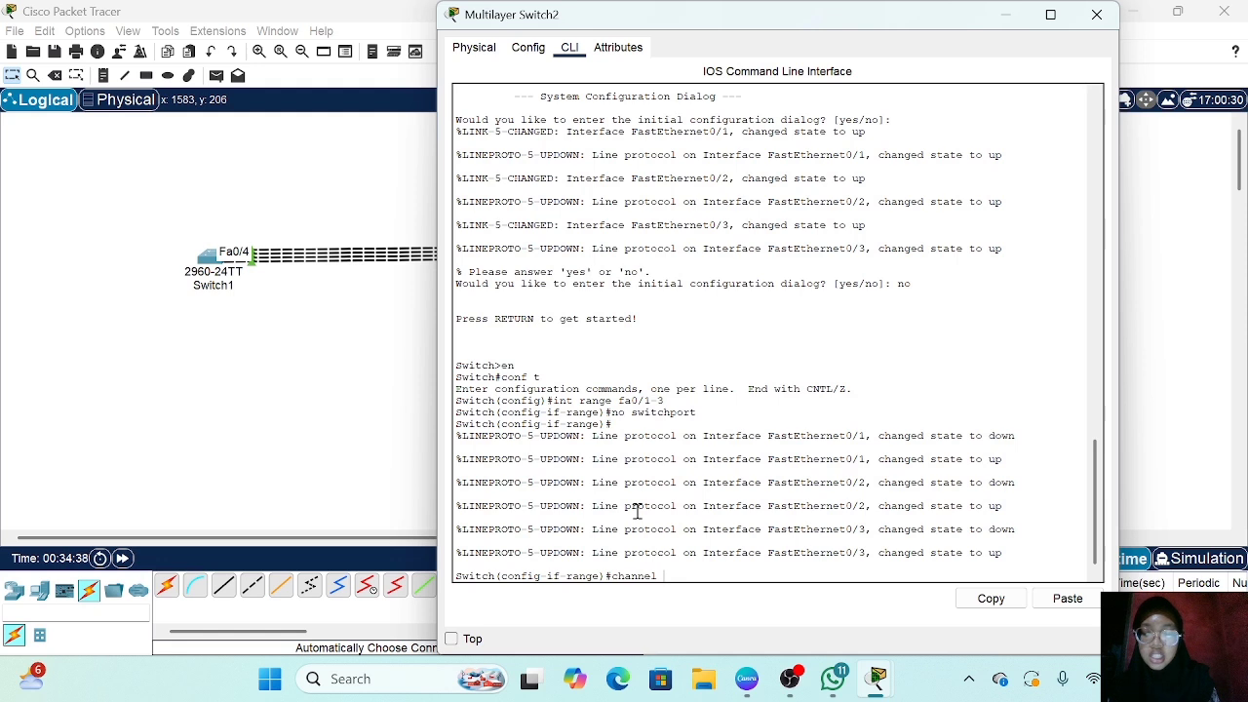
text(-group)
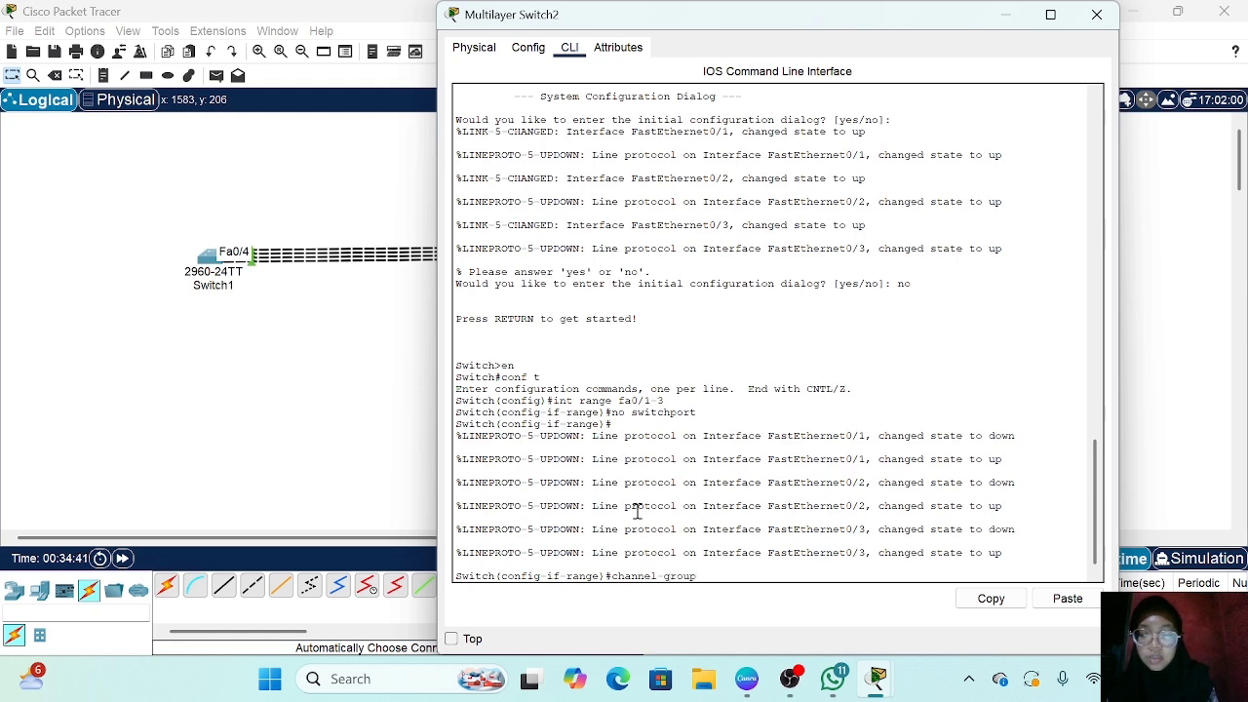
text( 3 mode)
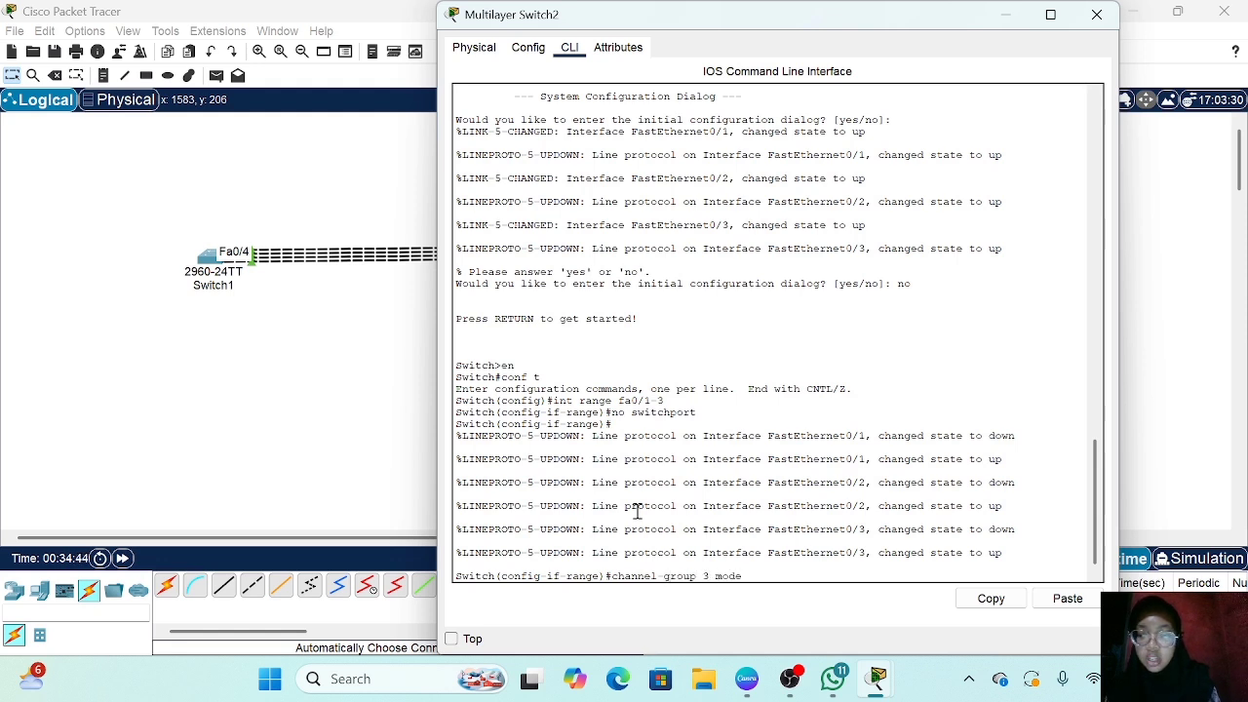
text( cn)
key(Return)
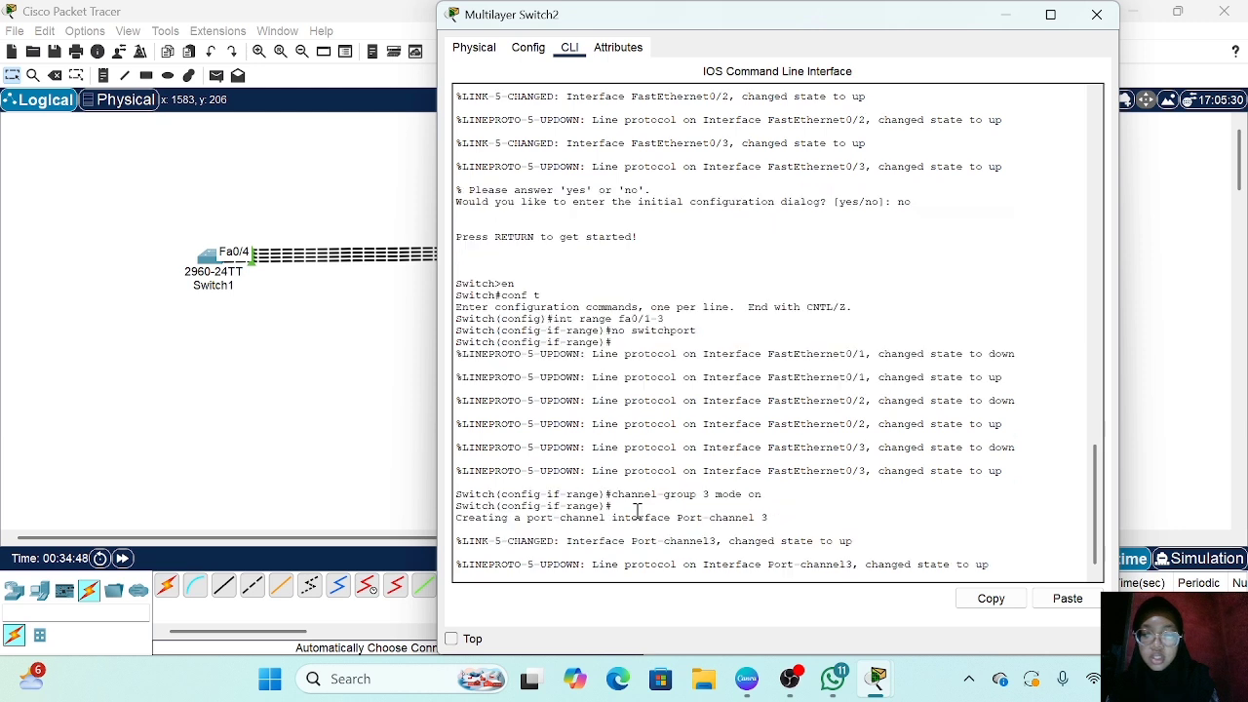
Step: On Multilayer Switch1, assign IP address 10.10.10.1 with mask 255.255.255.0 to interface po3
click(365, 454)
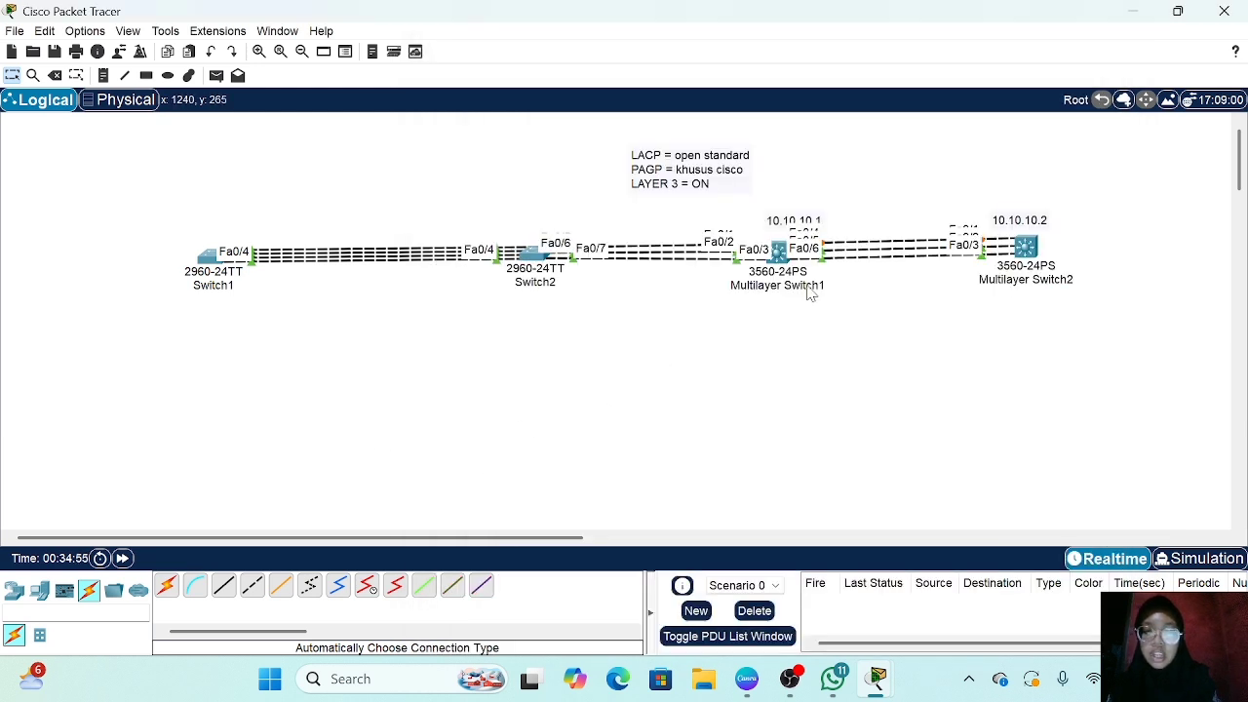
click(779, 251)
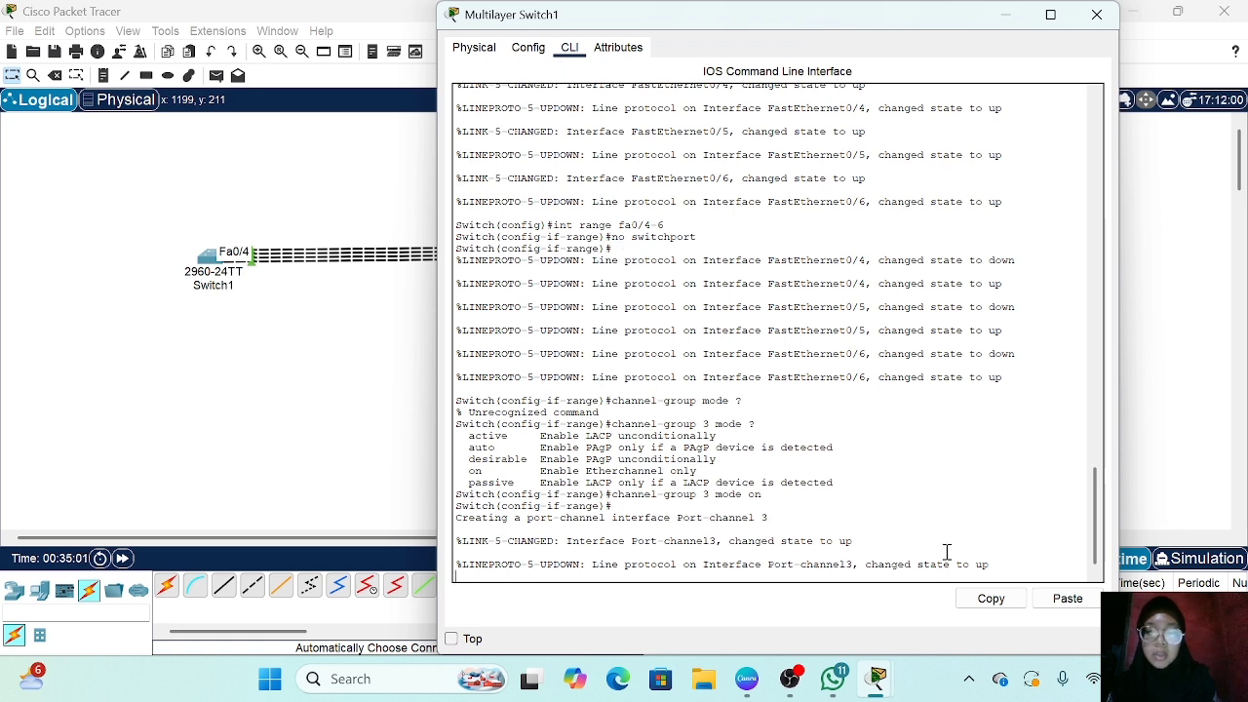
key(Return)
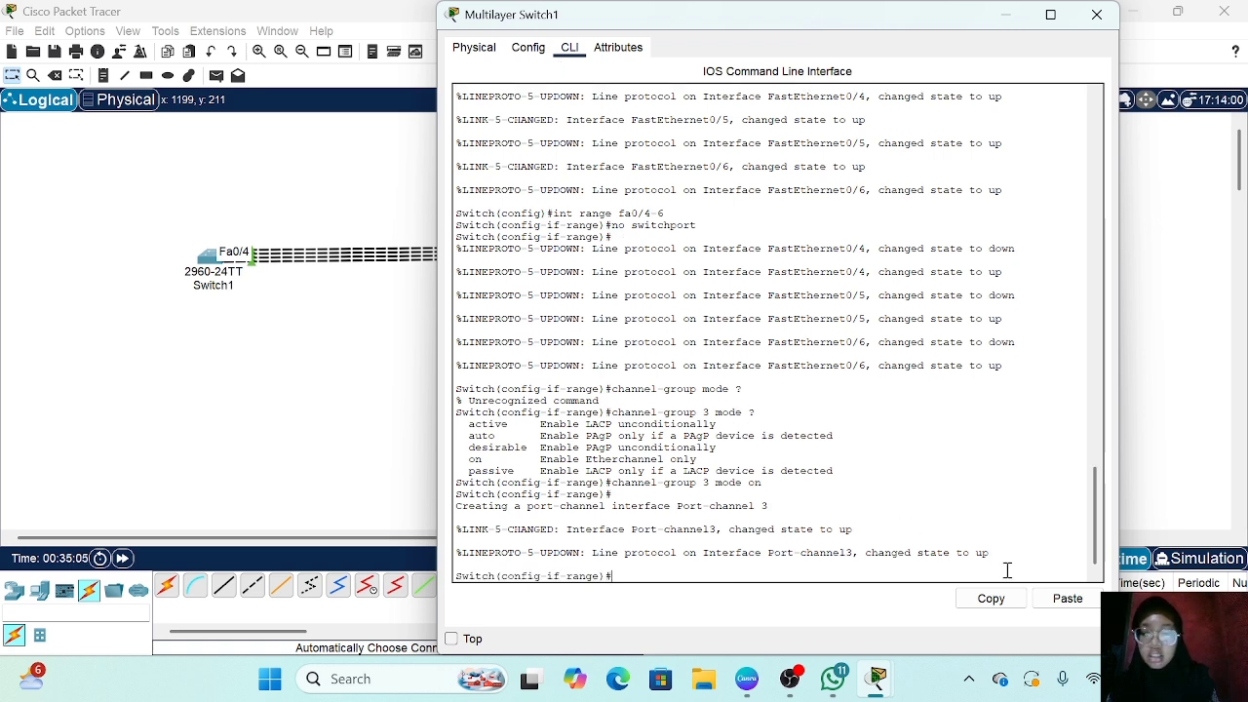
text(int po3)
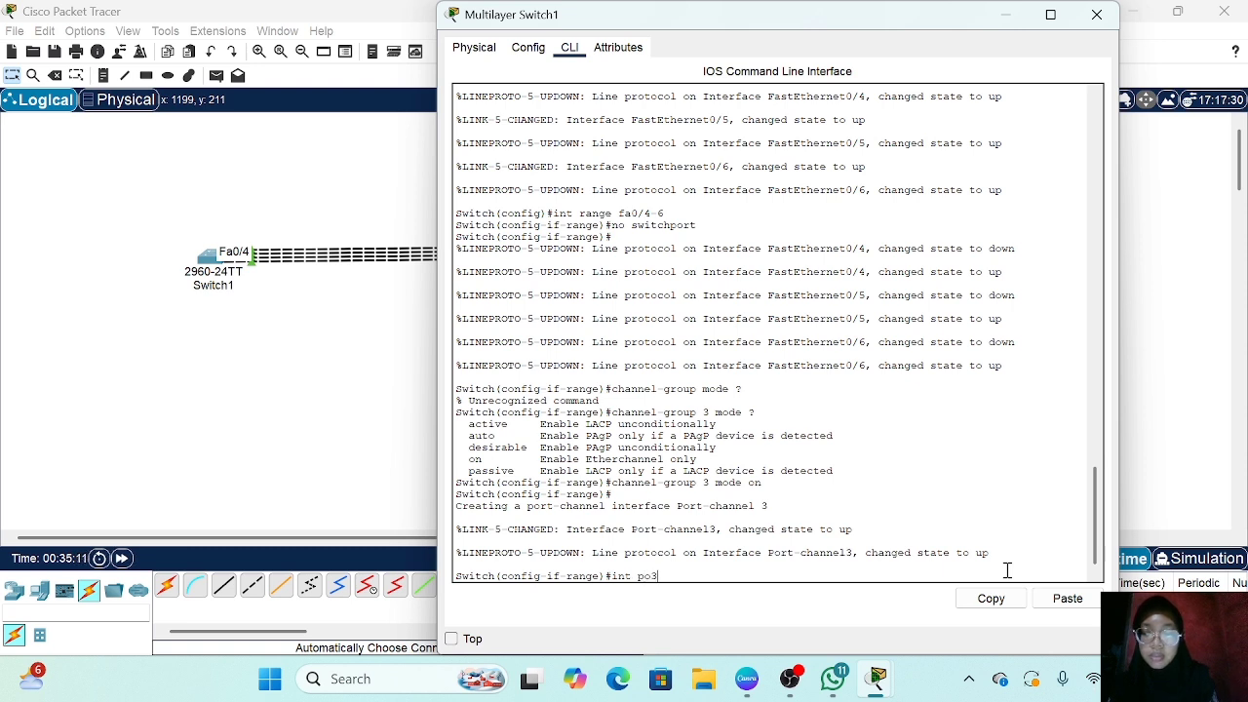
key(Return)
text(ip)
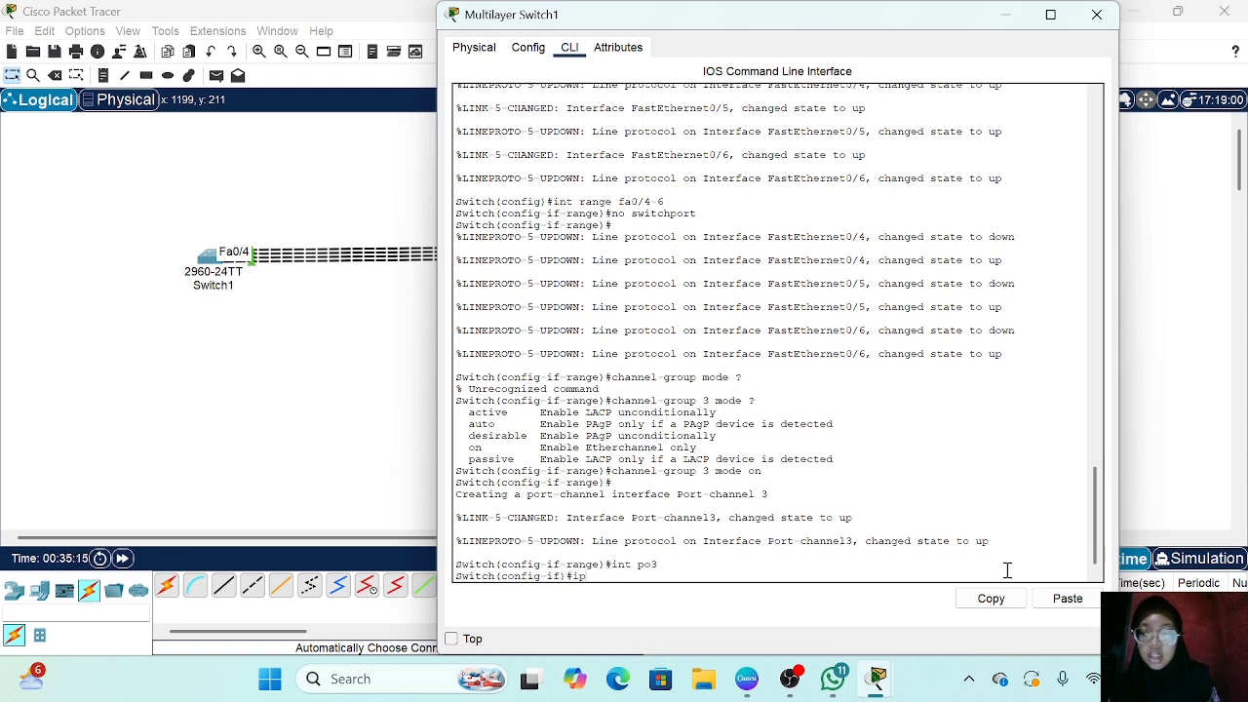
text( add 10.10.10.1)
text( 255)
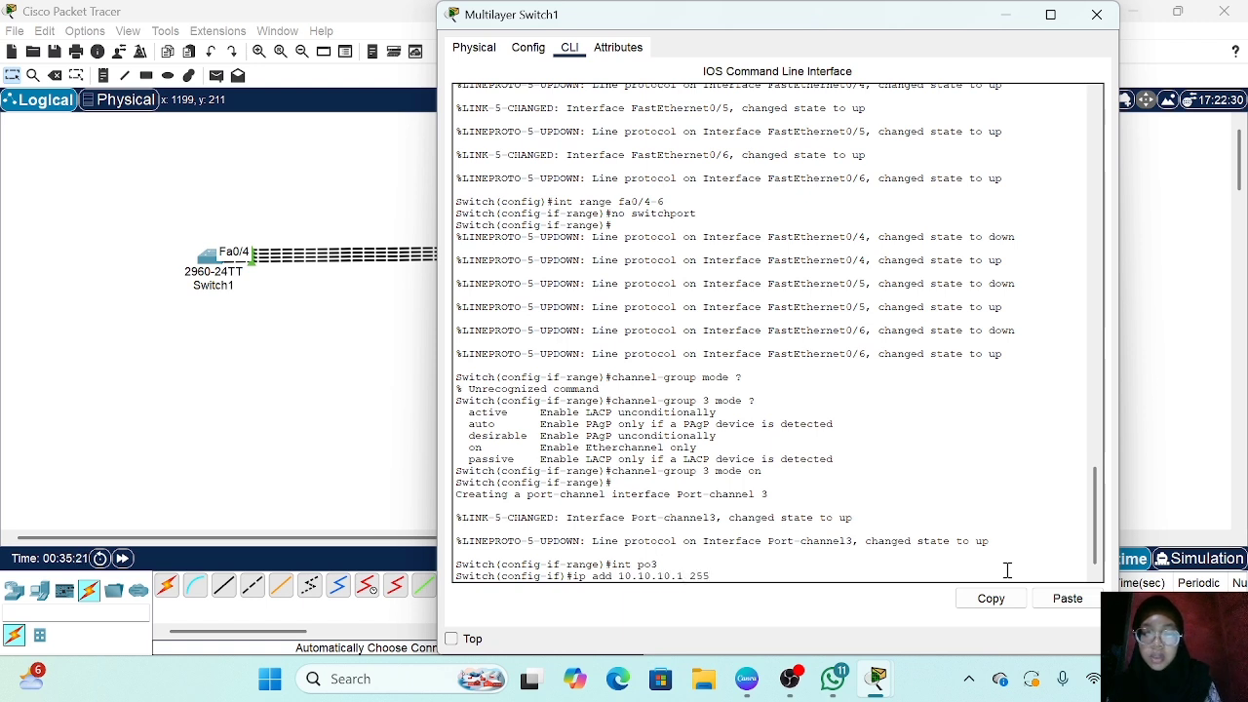
text(.255.255.0)
key(Return)
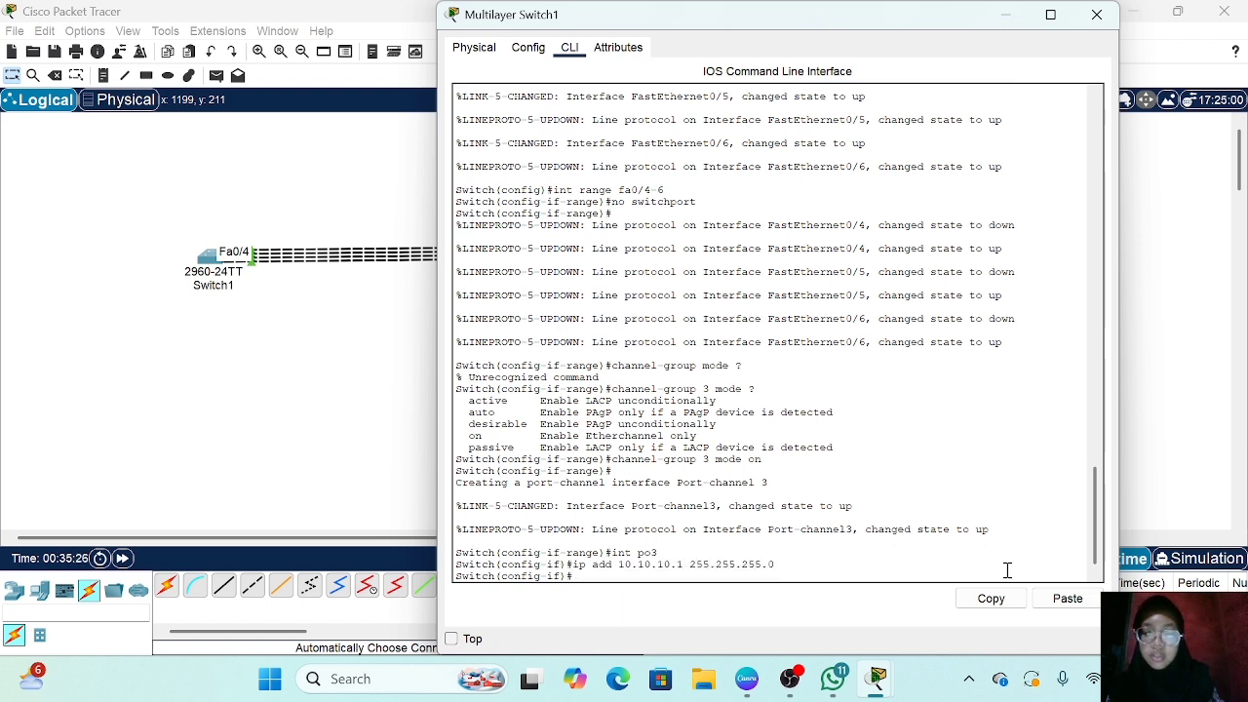
Step: On Multilayer Switch2, assign IP address 10.10.10.2 with mask 255.255.255.0 to interface po3
click(1217, 449)
click(1028, 251)
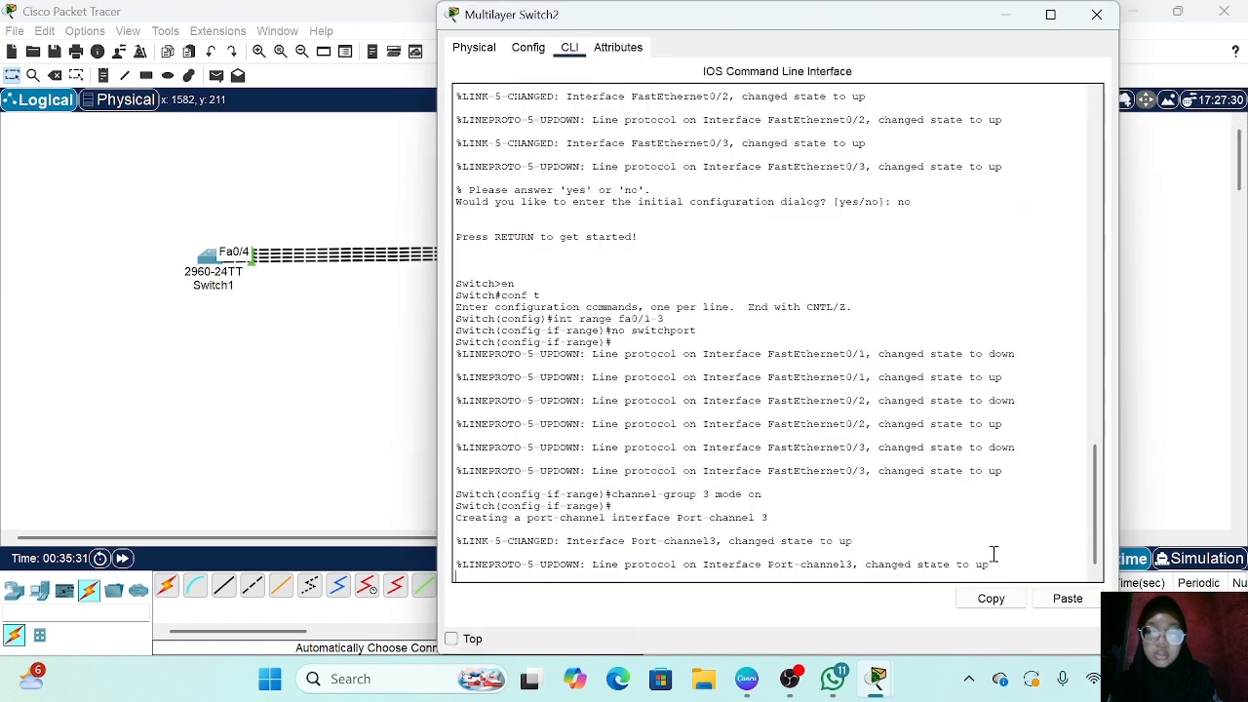
key(Return)
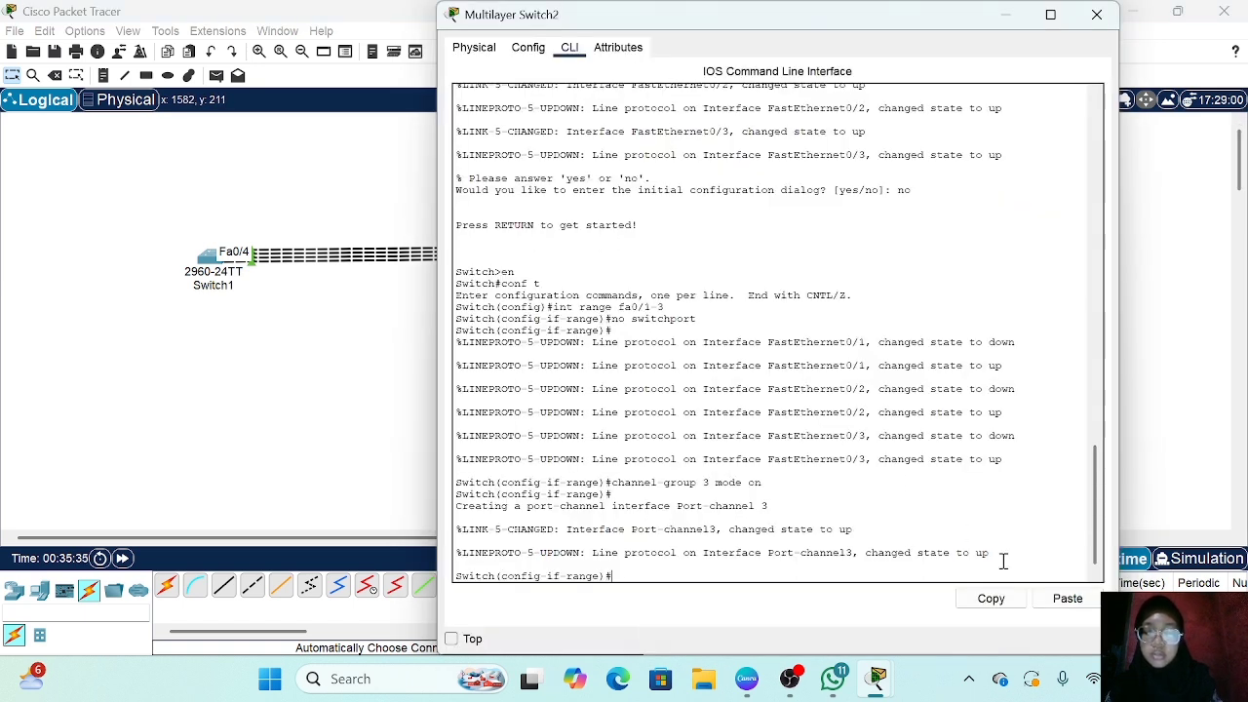
text(po)
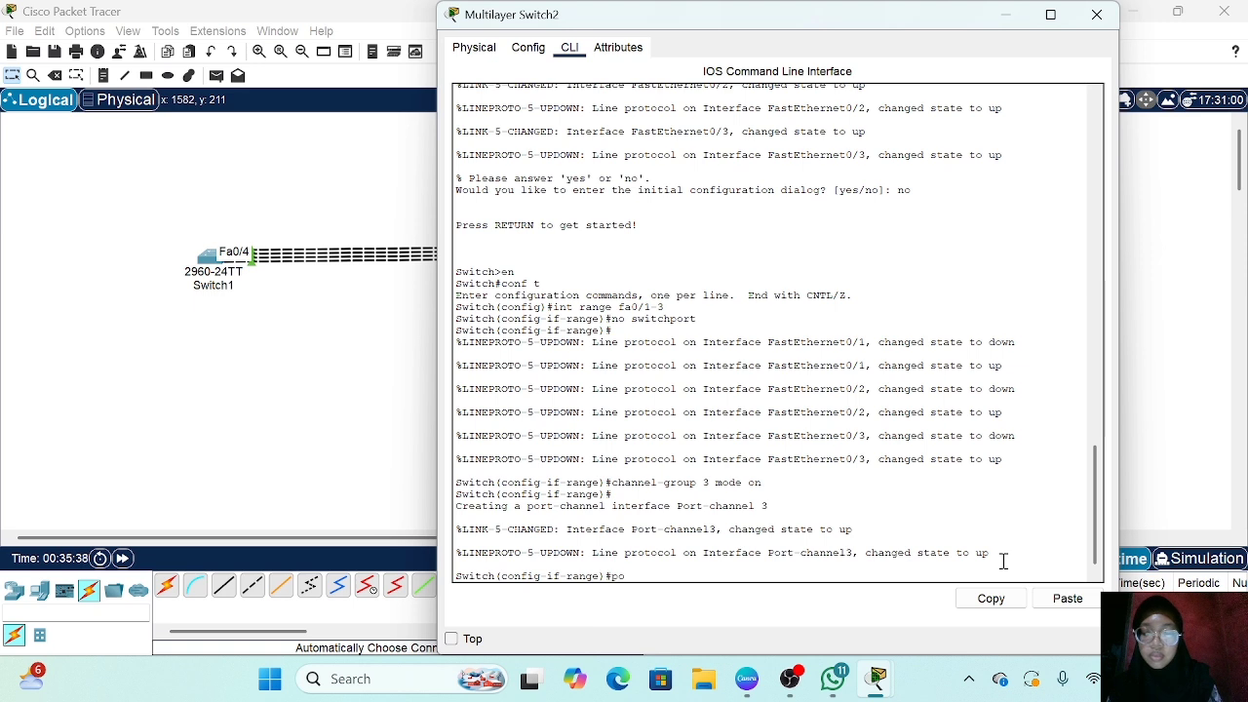
key(BackSpace)
key(BackSpace)
text(int)
key(BackSpace)
key(BackSpace)
key(BackSpace)
key(BackSpace)
text(int po3)
key(Return)
text(ip add)
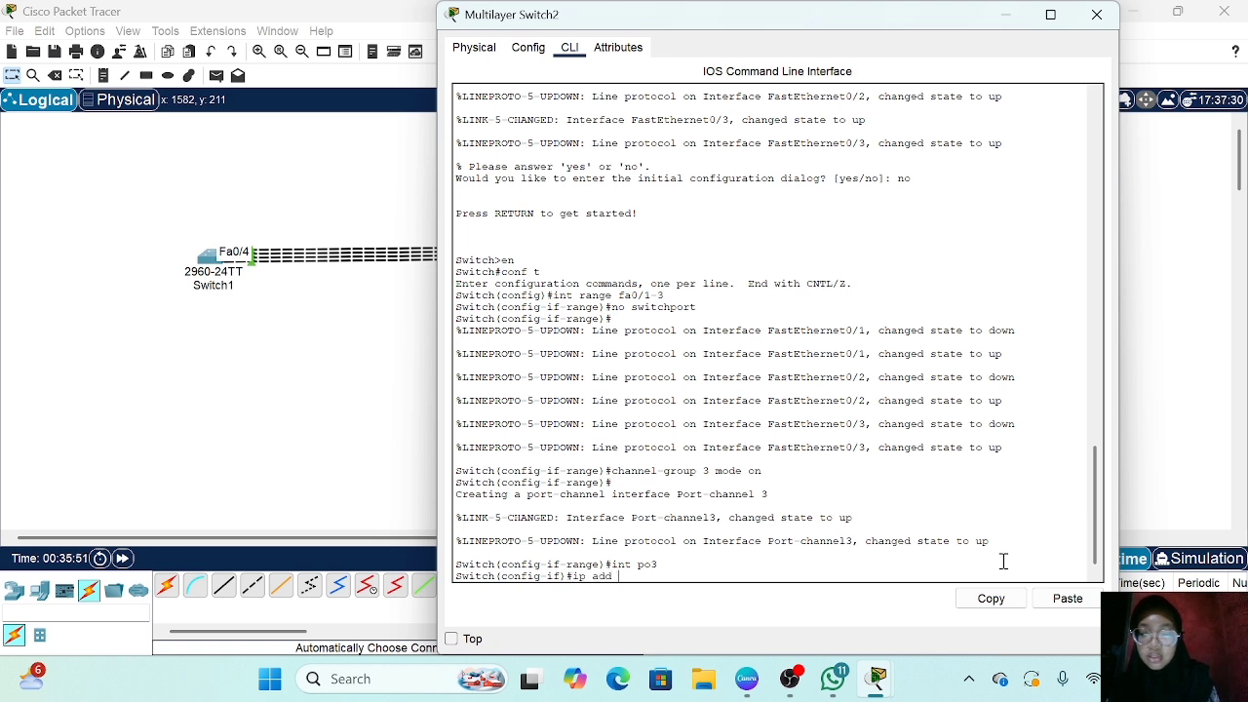
text(10.10.10.2)
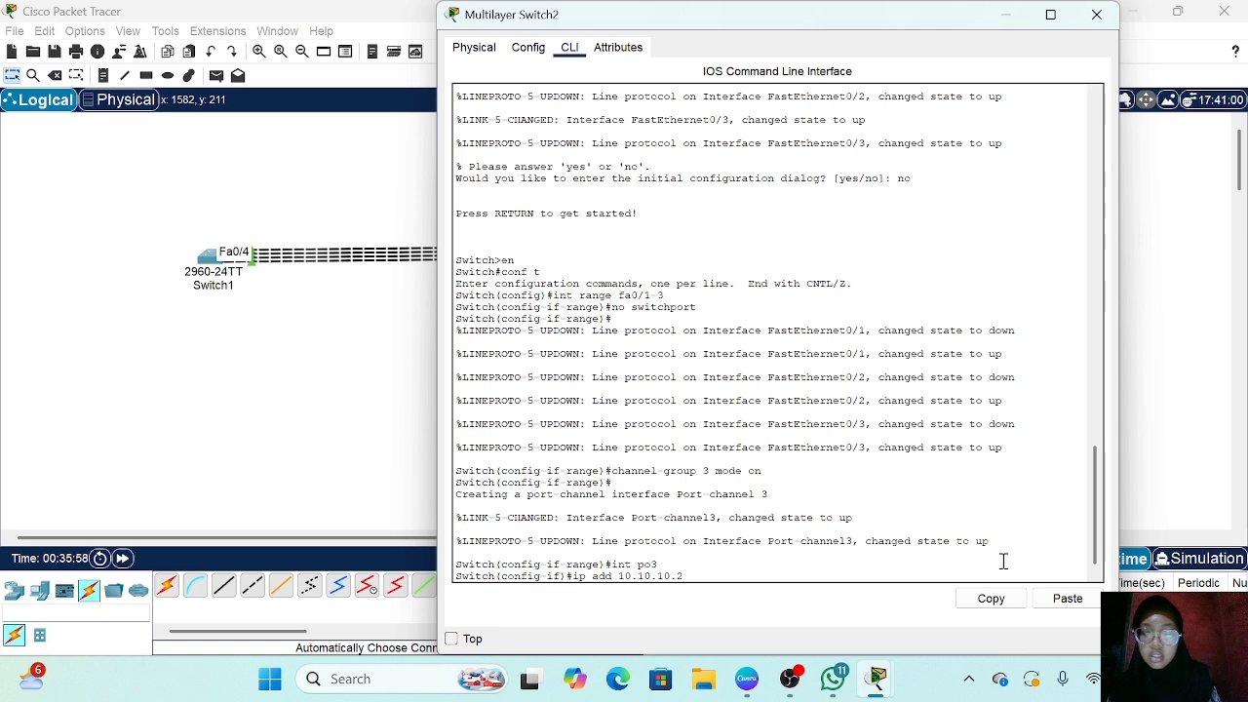
text( 255.255.255.0)
key(Return)
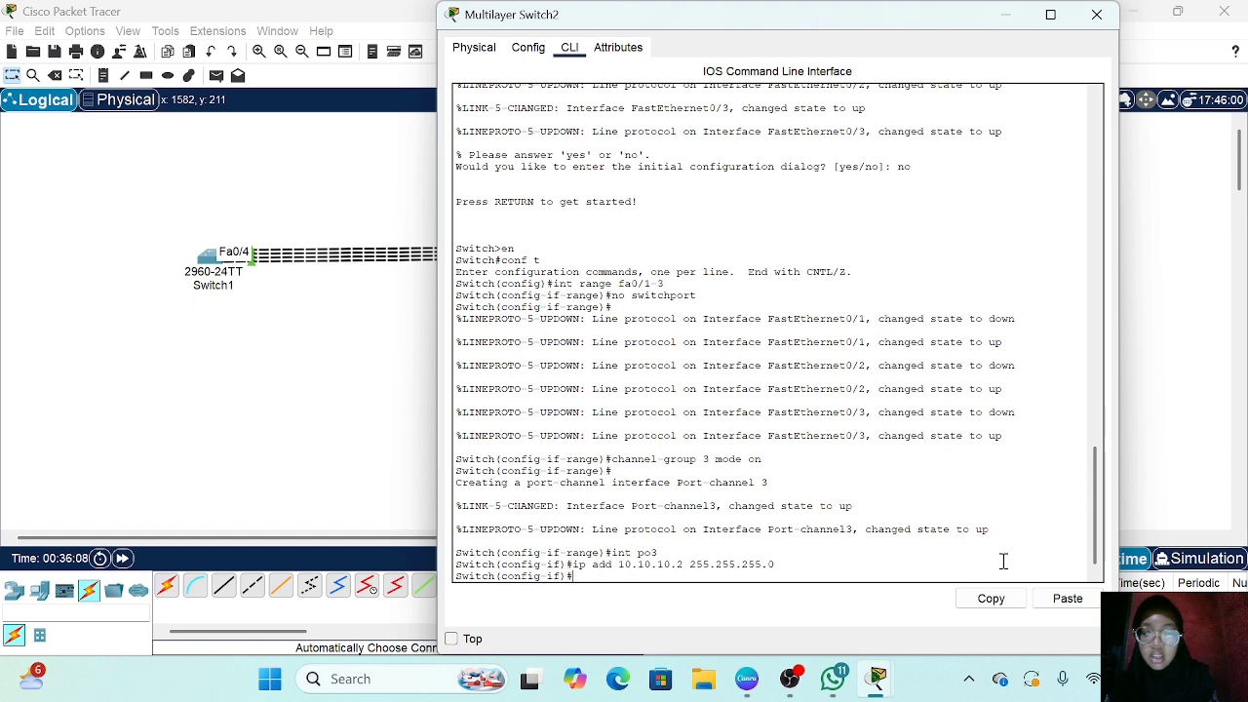
Step: Show the EtherChannel summary on Multilayer Switch2 with do sh ether sum and highlight the port-channel entry for group 3
text(do s)
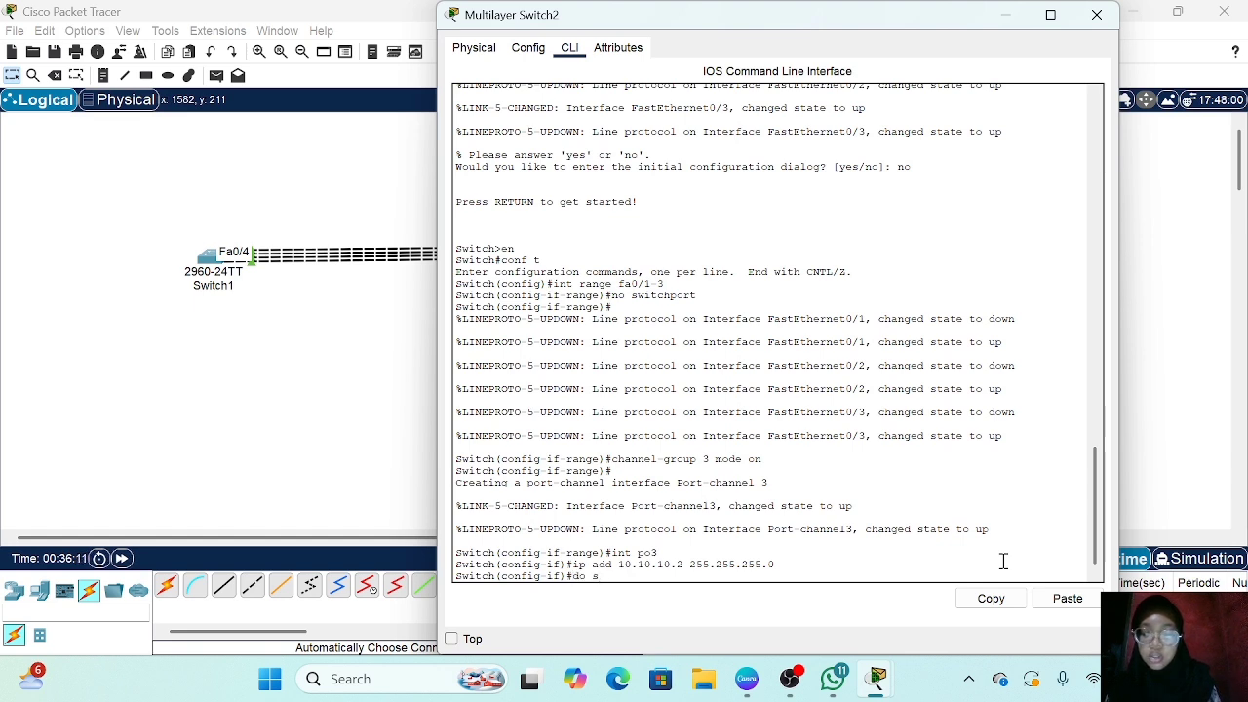
text(h ether s)
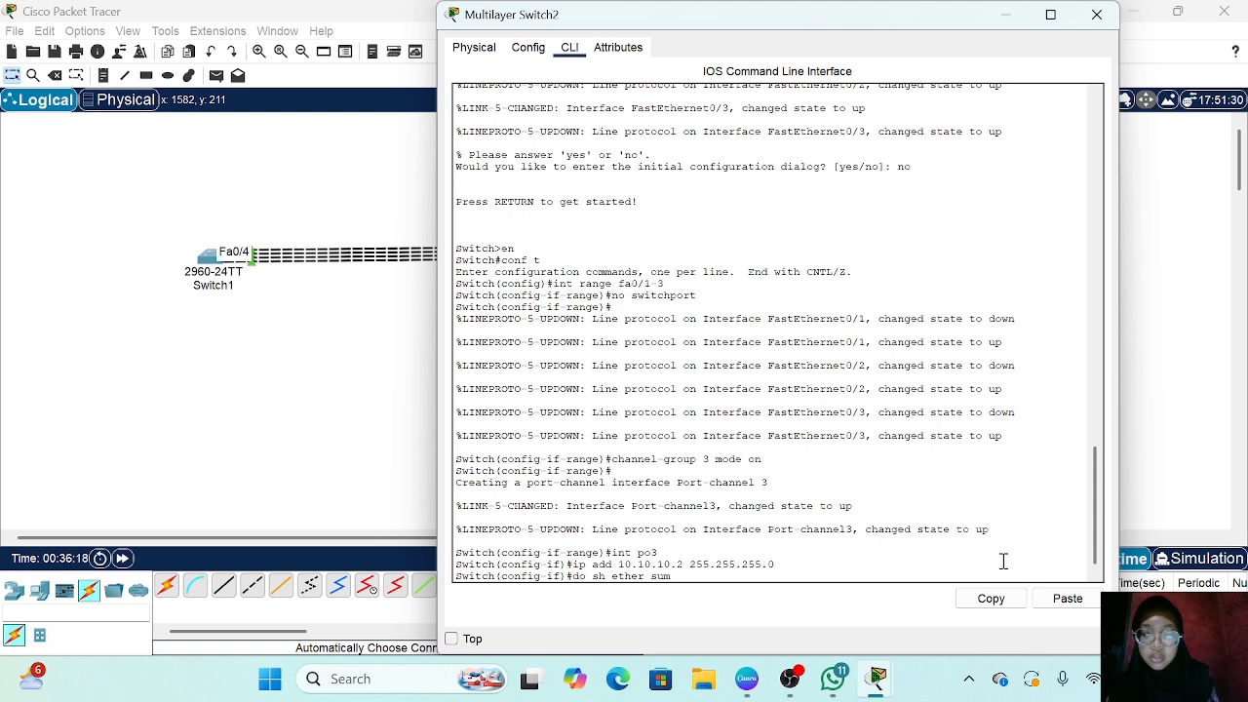
text(um)
key(Return)
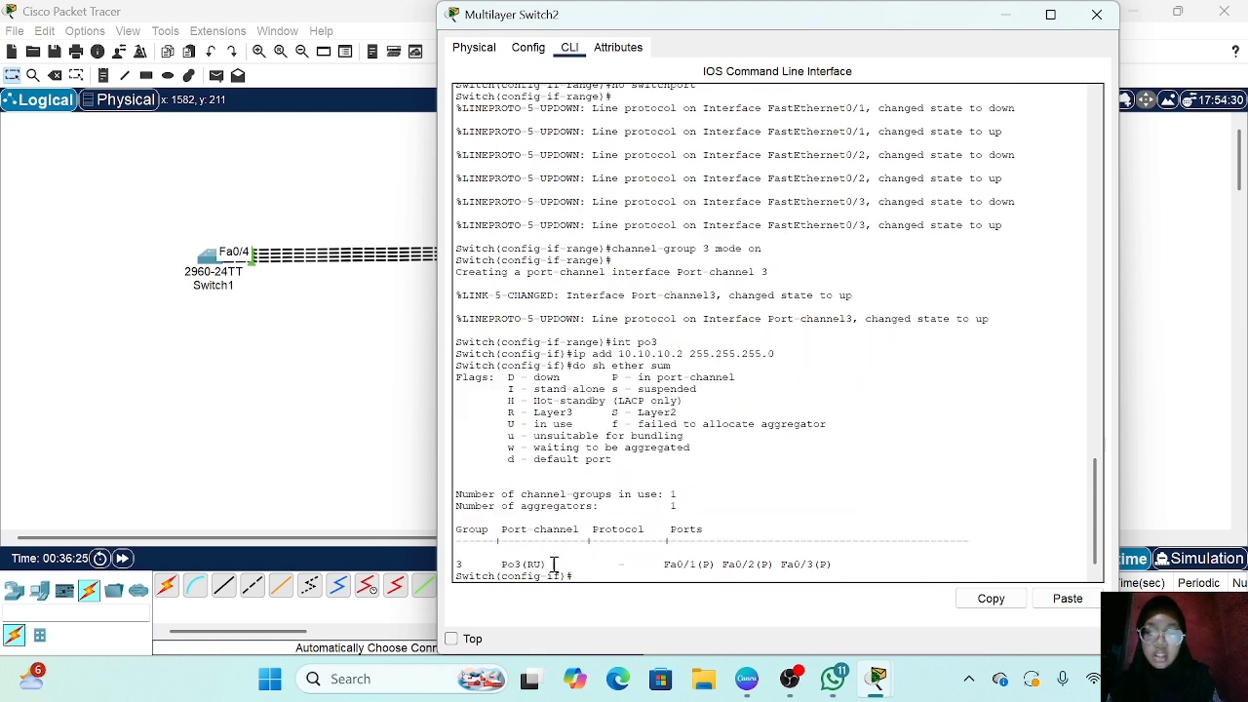
drag(553, 564, 475, 565)
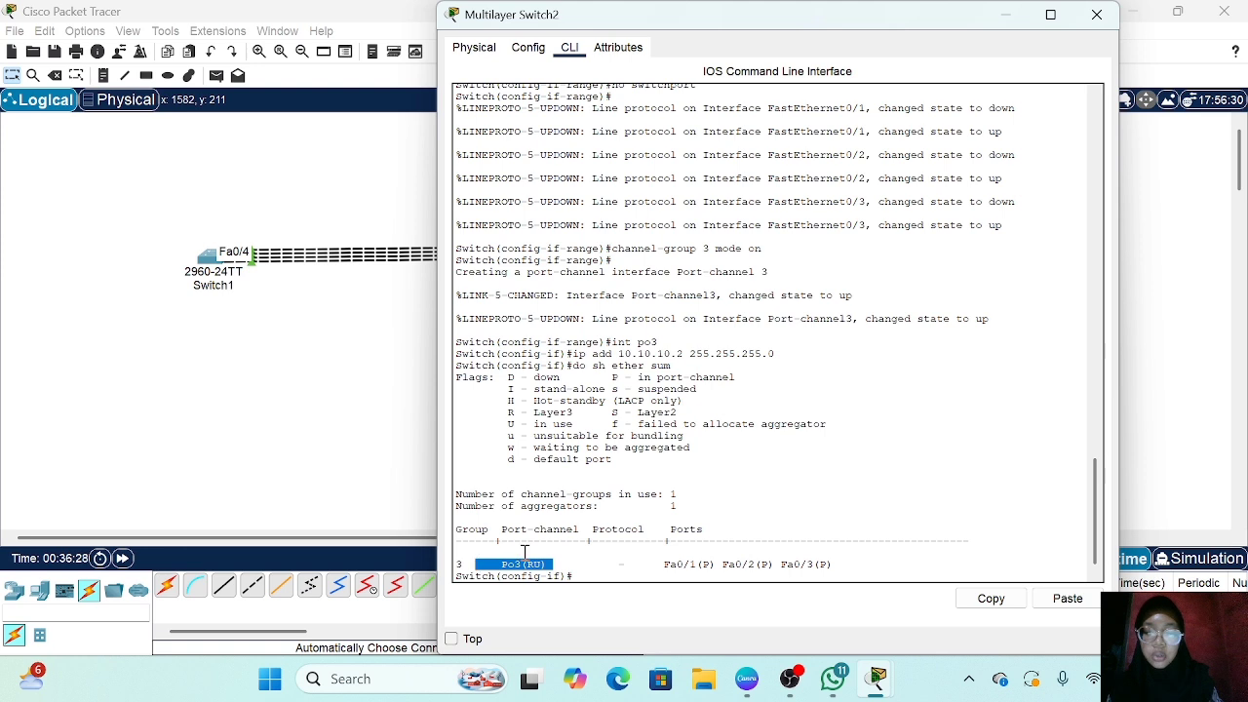